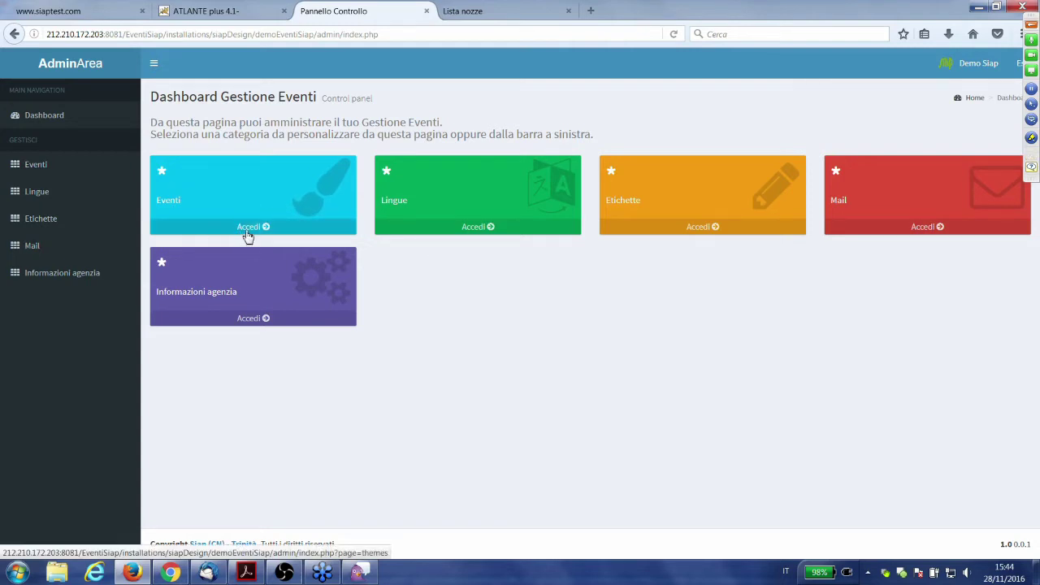
# - From the Eventi card, choose Lista Nozze as the event and load its customization settings
pyautogui.click(248, 231)
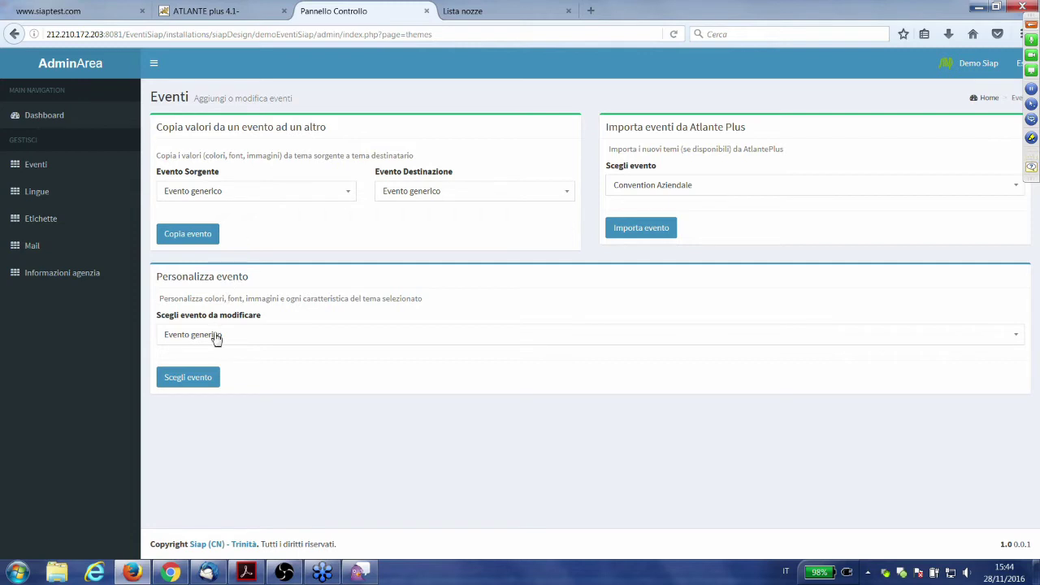
pyautogui.click(249, 341)
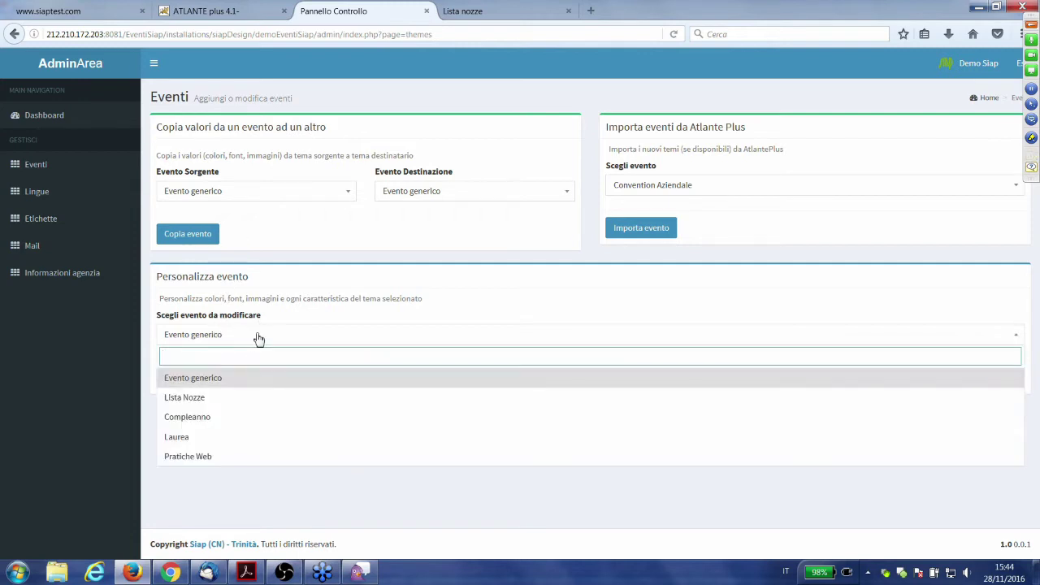
pyautogui.click(246, 405)
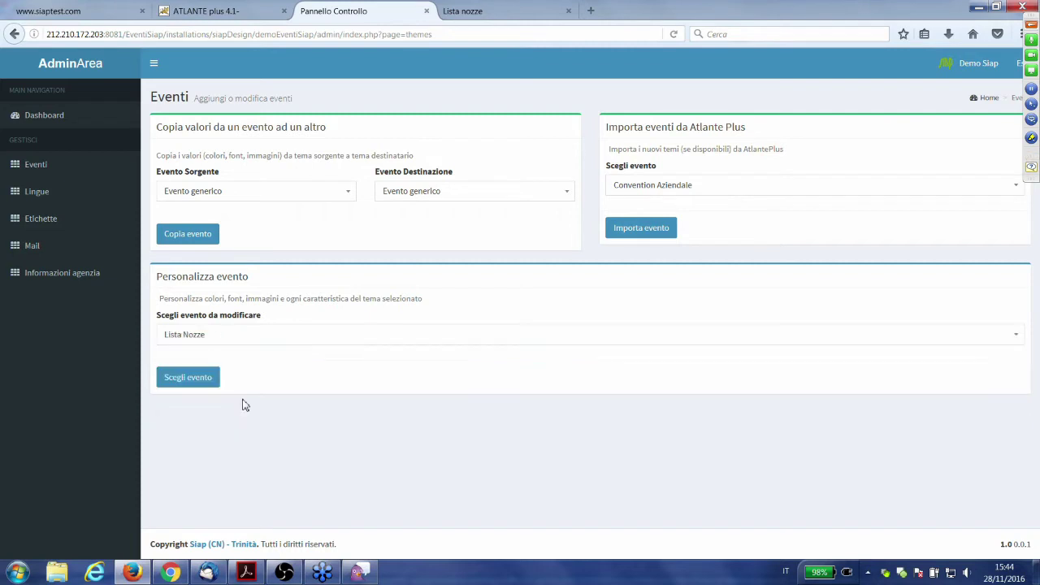
pyautogui.click(220, 338)
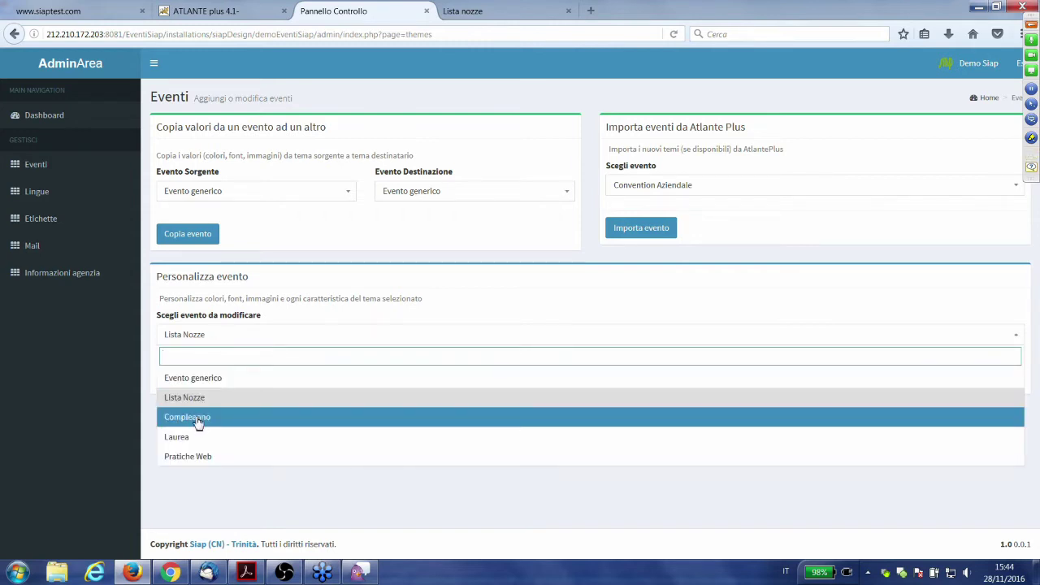
pyautogui.click(208, 491)
pyautogui.click(216, 383)
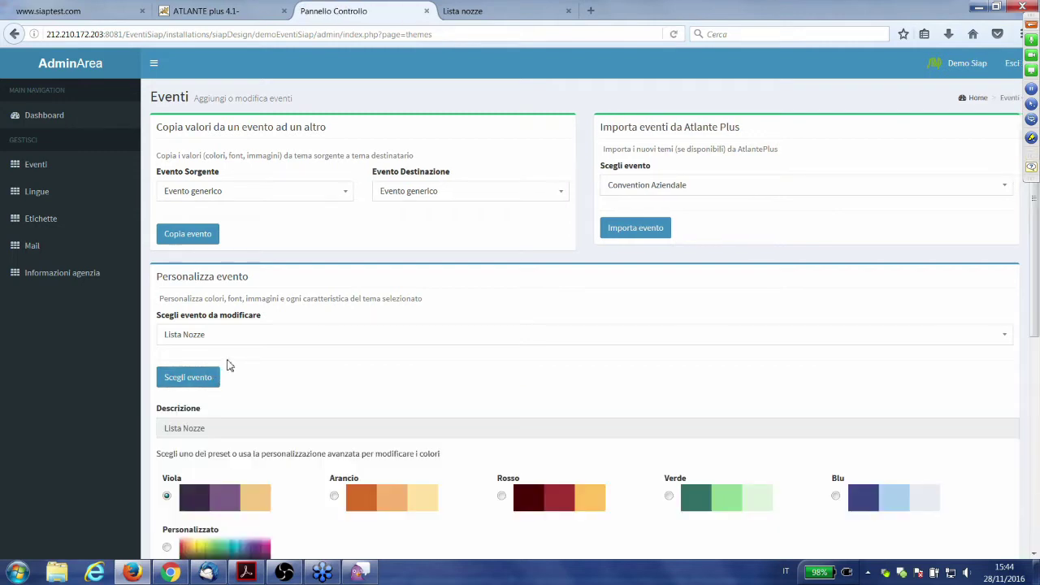
# - Select the Personalizzato colours for Lista Nozze: light #f4c784, dark #3a2c47, mid-tone #795d86
pyautogui.scroll(-3, 228, 366)
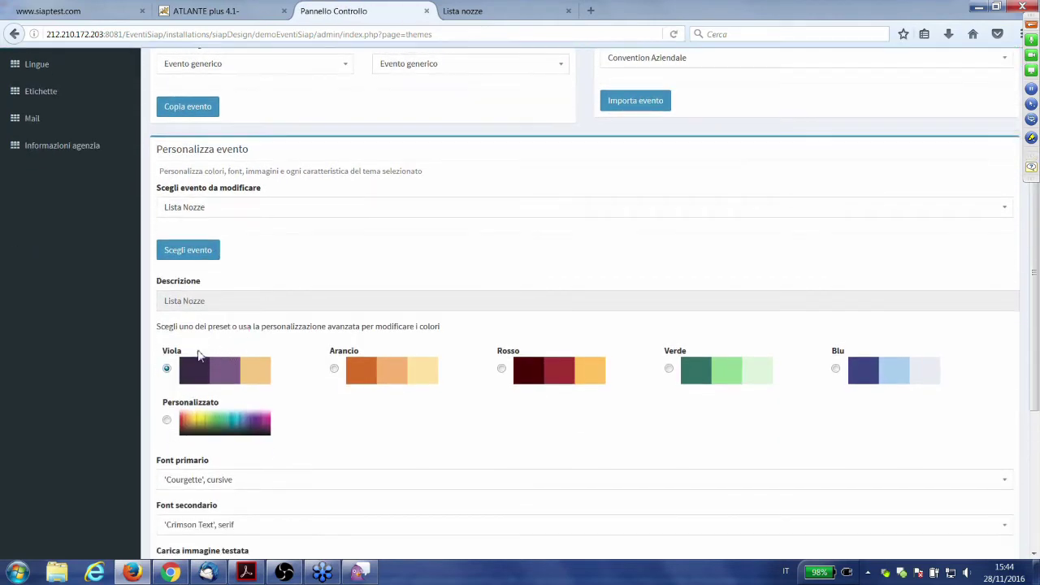
pyautogui.scroll(-1, 233, 363)
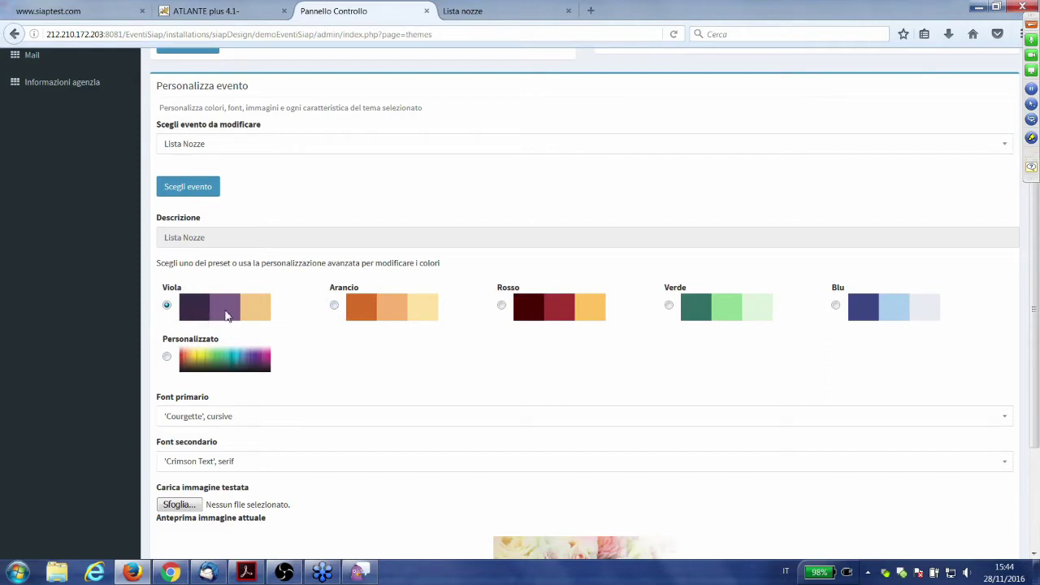
pyautogui.scroll(-1, 187, 358)
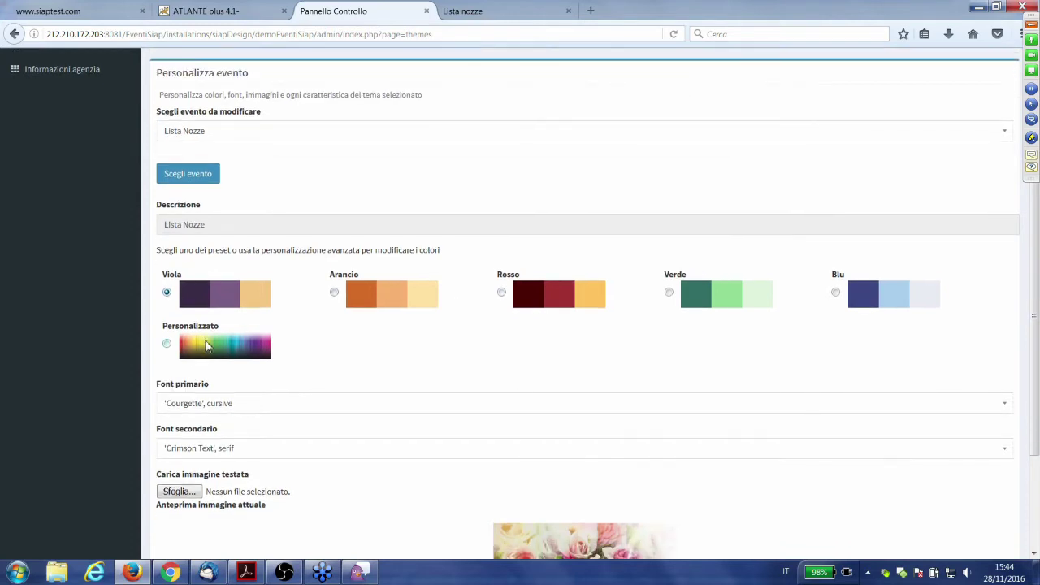
pyautogui.click(168, 295)
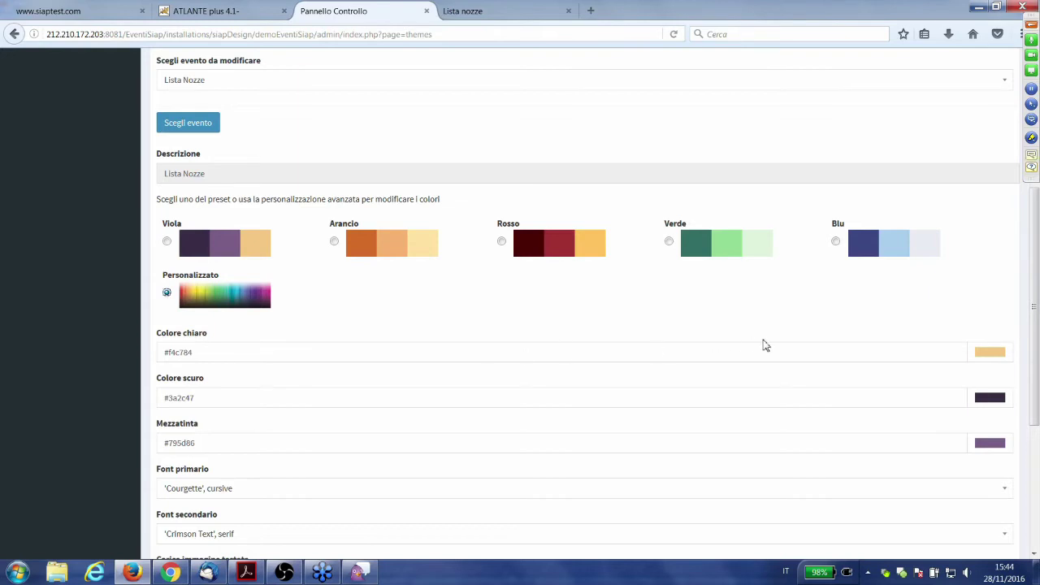
pyautogui.click(984, 359)
pyautogui.click(952, 292)
pyautogui.scroll(-2, 401, 253)
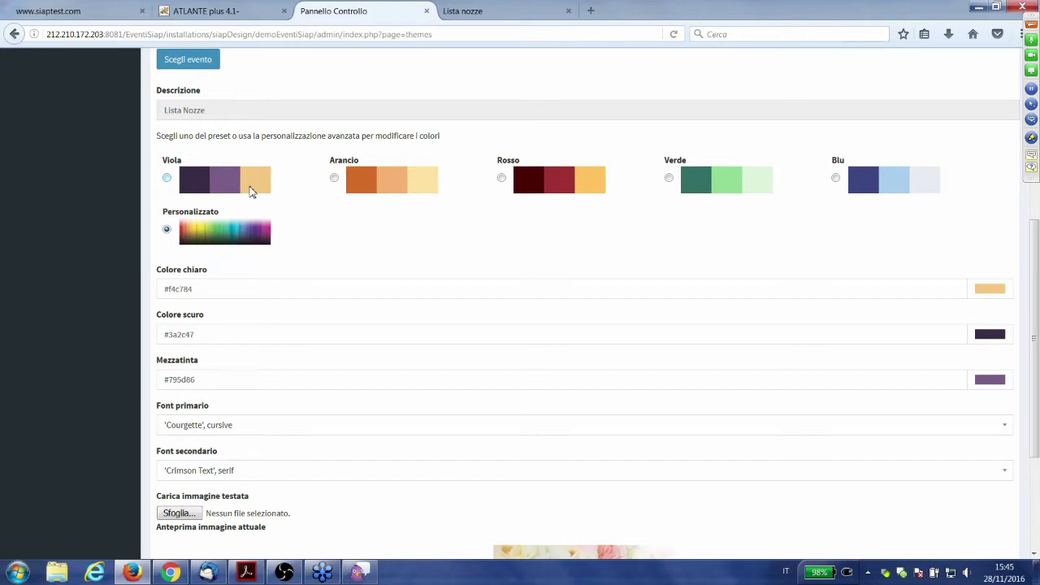
# - Restore the Viola colour preset and leave the primary font on Courgette
pyautogui.click(242, 191)
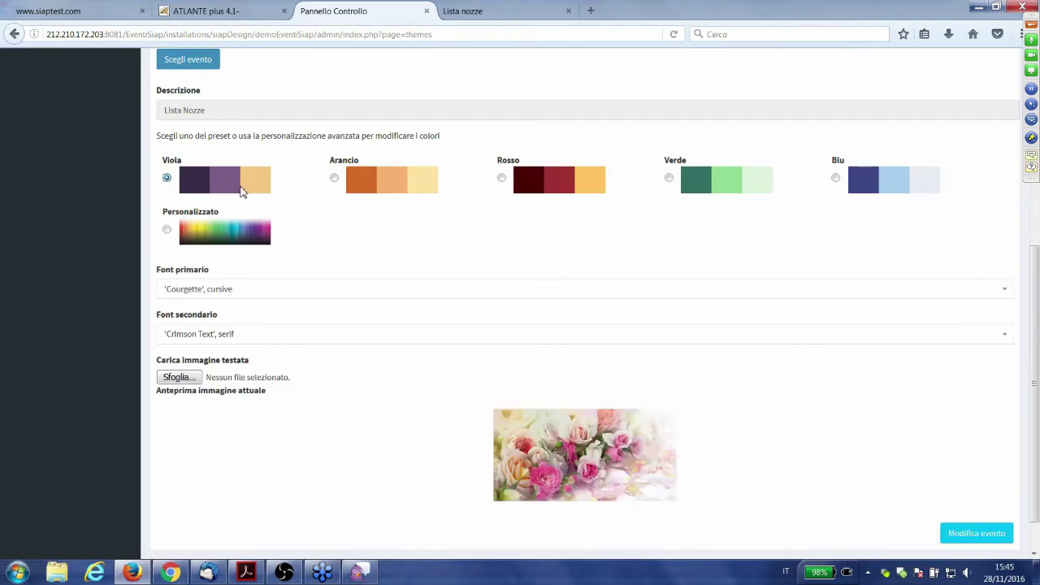
pyautogui.scroll(-1, 209, 268)
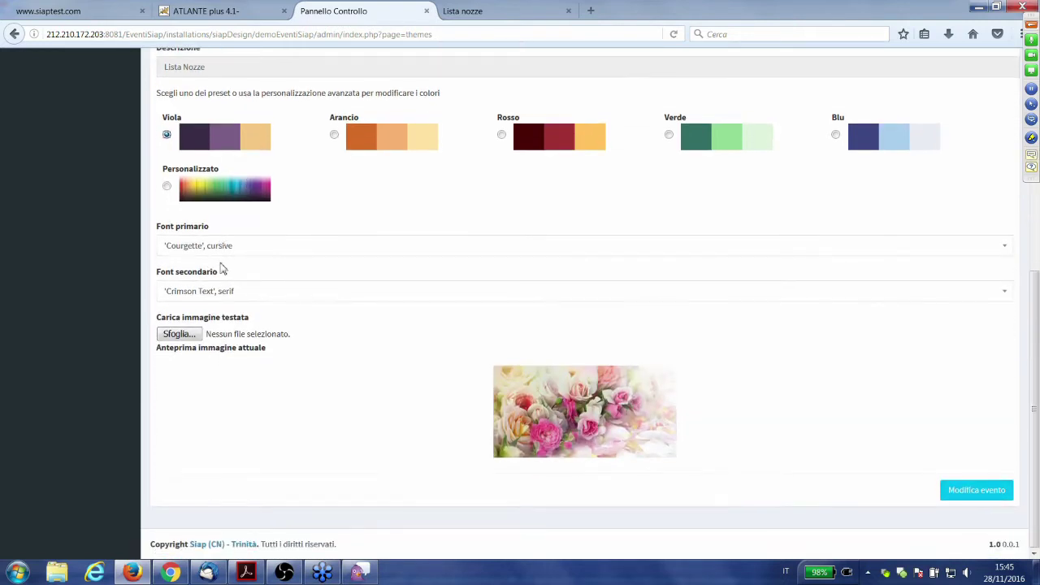
pyautogui.click(277, 253)
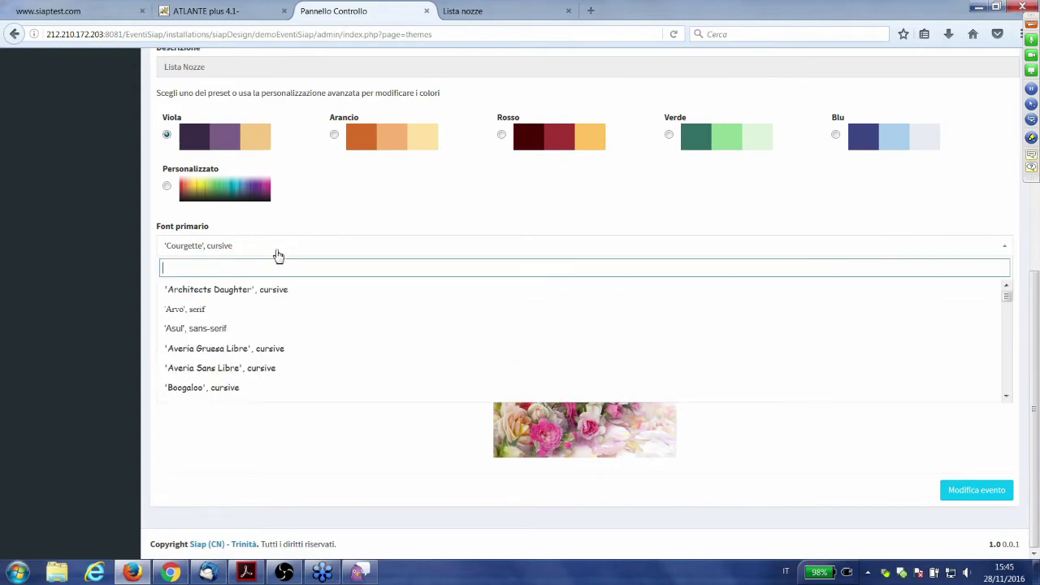
pyautogui.scroll(-1, 275, 337)
pyautogui.scroll(-4, 274, 336)
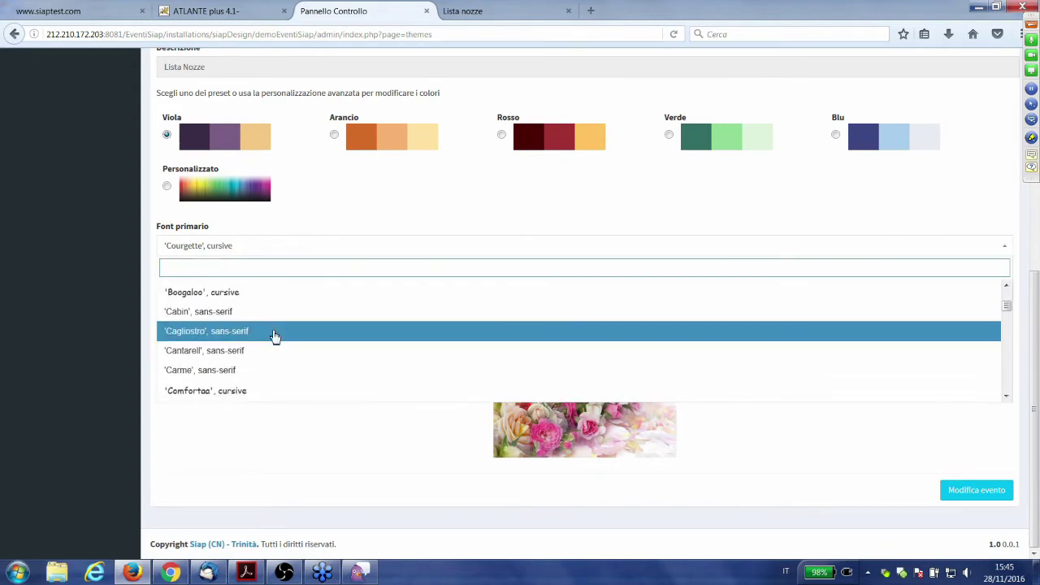
pyautogui.click(273, 443)
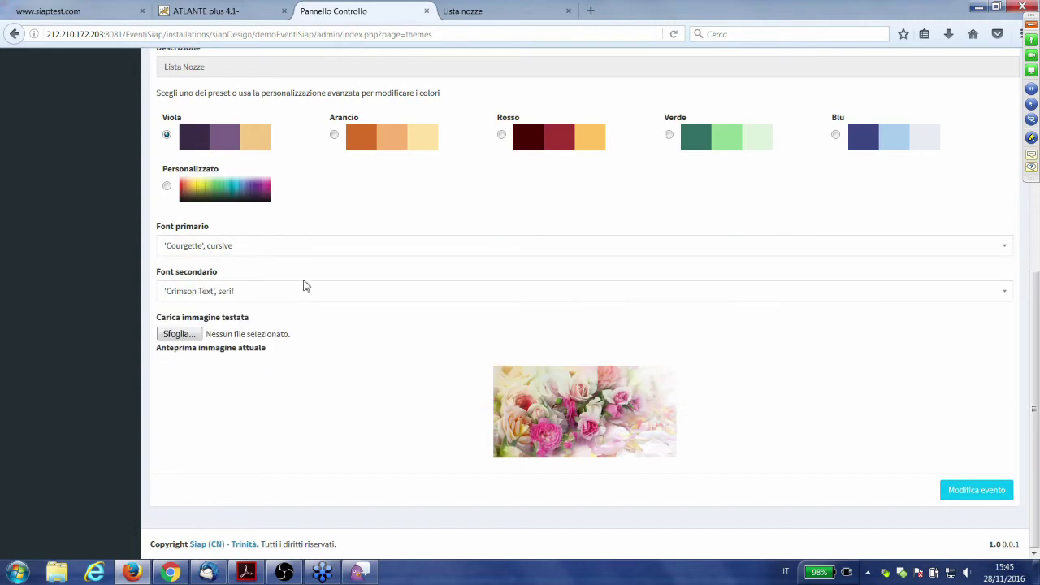
# - Adjust the colour-option controls and review the Lista Nozze settings, keeping Viola in force
pyautogui.scroll(1, 326, 374)
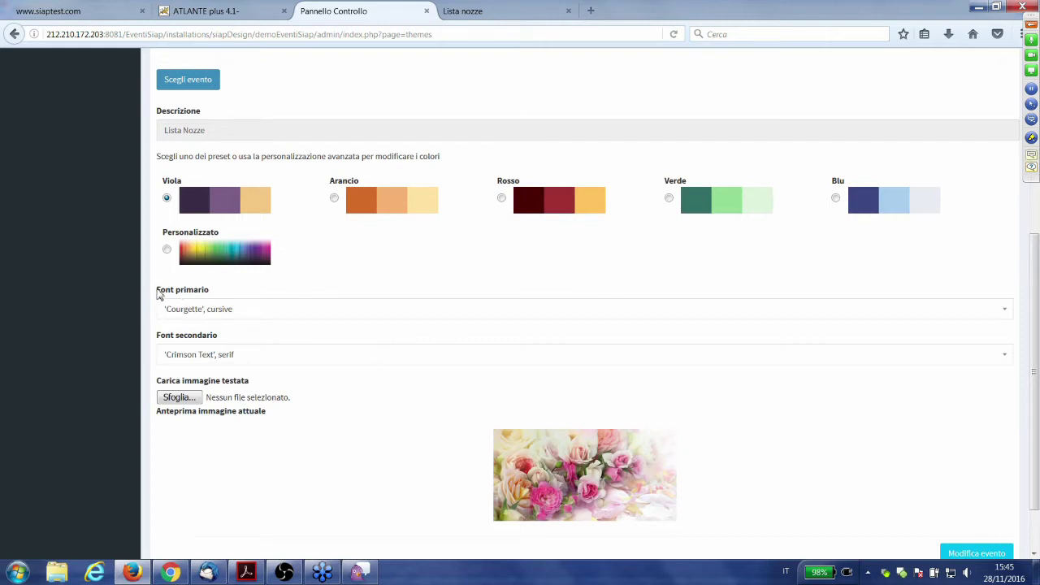
pyautogui.moveTo(157, 294); pyautogui.dragTo(188, 295)
pyautogui.click(251, 297)
pyautogui.scroll(-2, 412, 490)
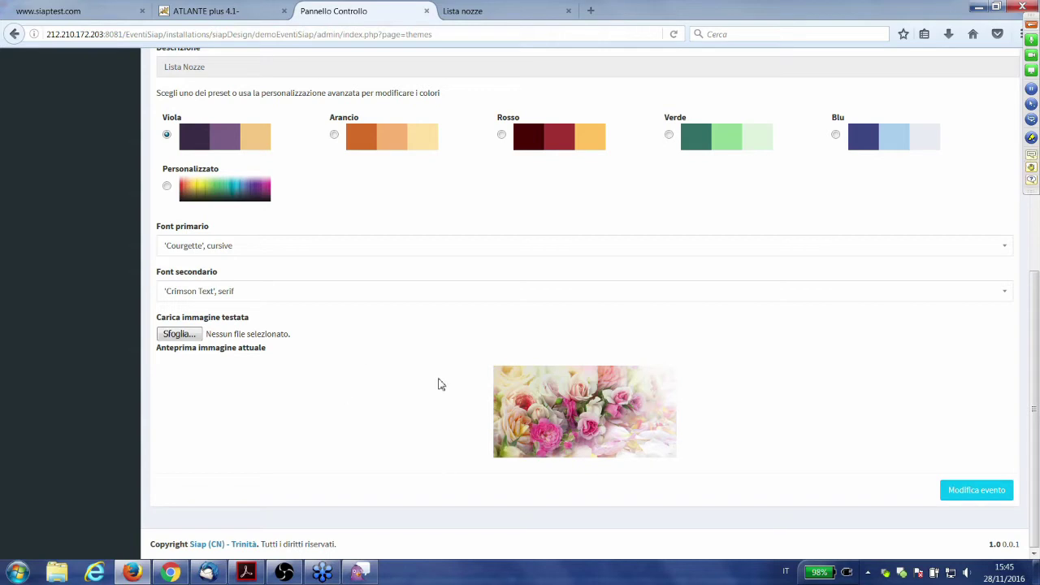
pyautogui.scroll(3, 424, 398)
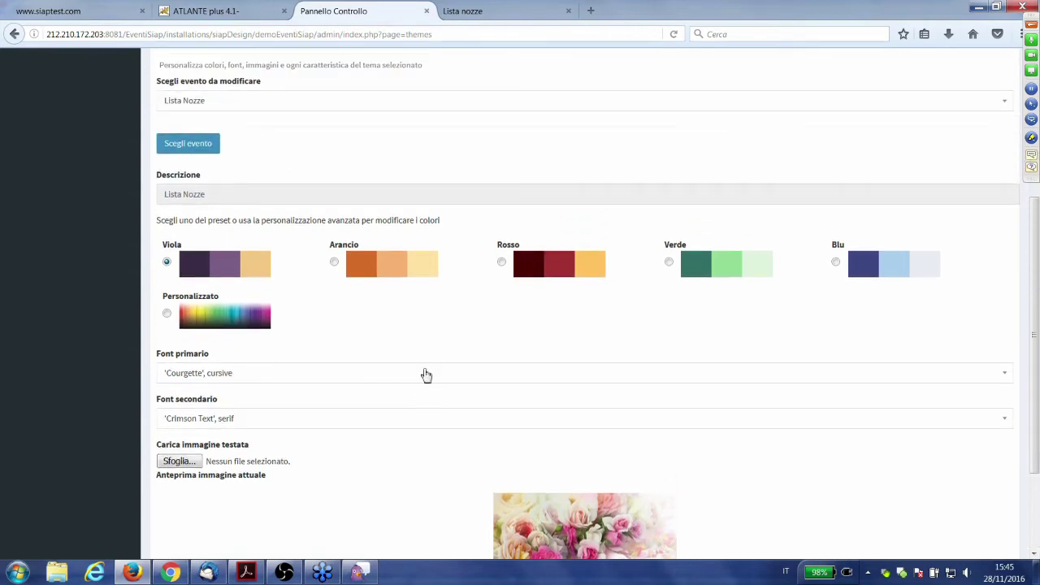
pyautogui.scroll(-3, 424, 365)
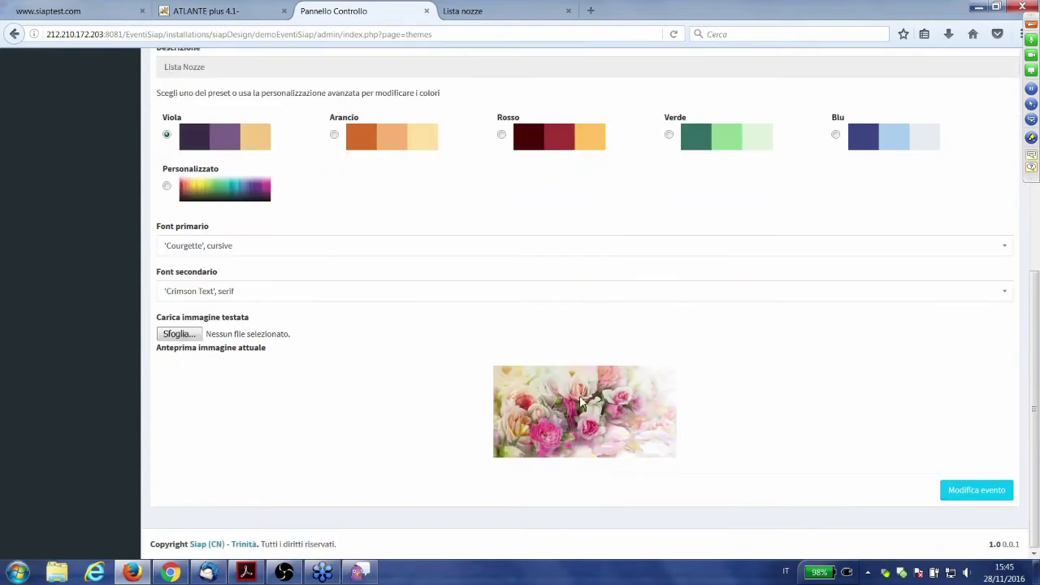
pyautogui.scroll(2, 577, 380)
pyautogui.click(526, 7)
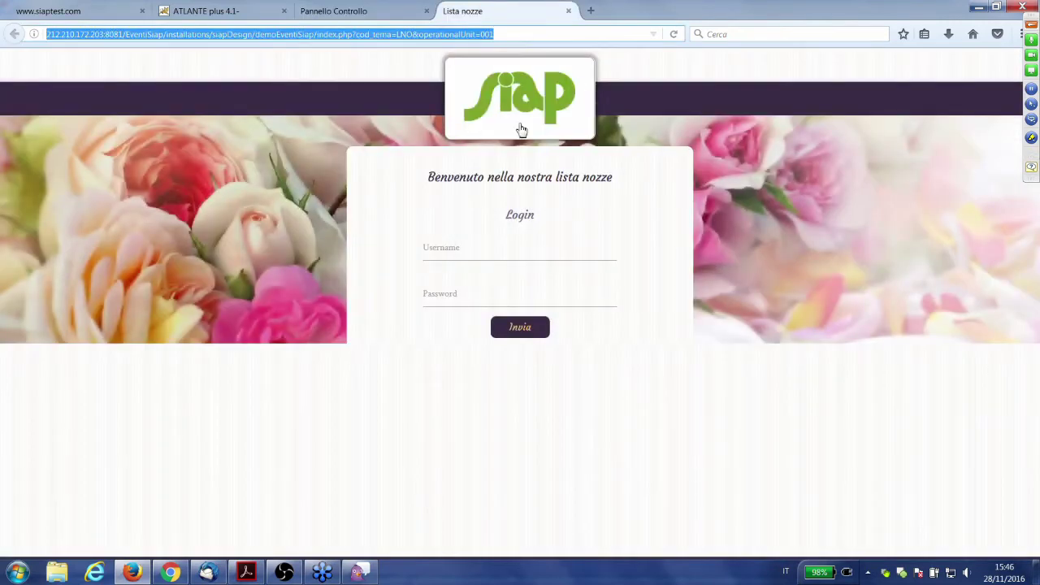
pyautogui.click(693, 88)
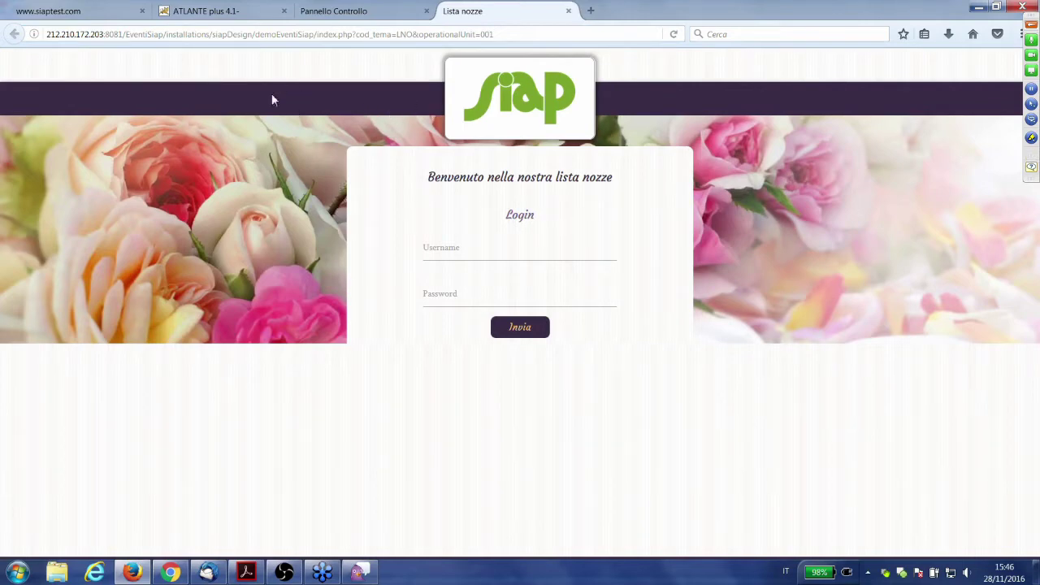
pyautogui.moveTo(459, 177); pyautogui.dragTo(507, 178)
pyautogui.click(520, 178)
pyautogui.click(340, 10)
pyautogui.scroll(-2, 344, 279)
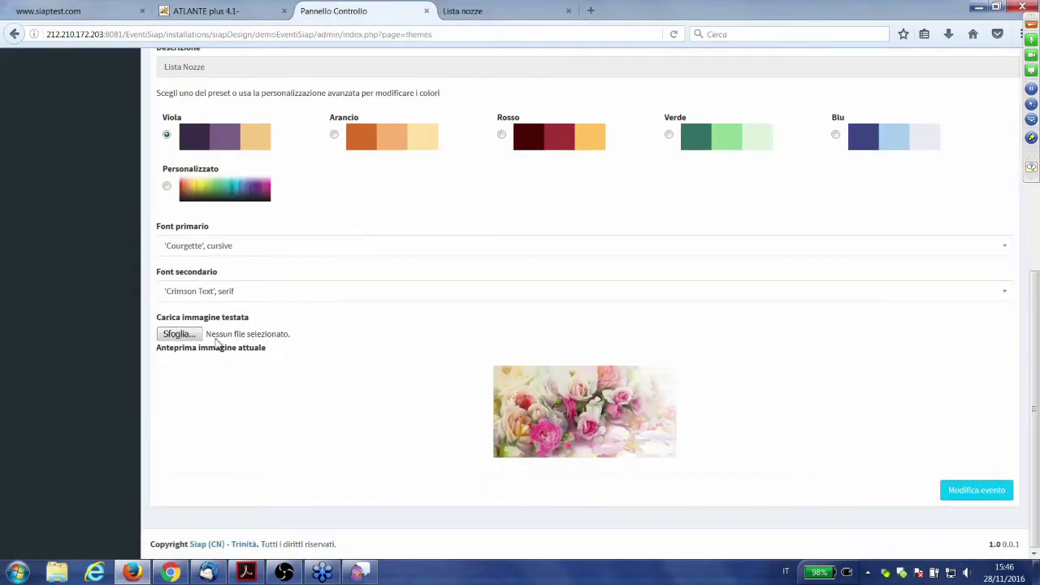
# - Set google_sposilow.png from _immagini liste nozze as the header image, save, and view the public login page
pyautogui.click(181, 334)
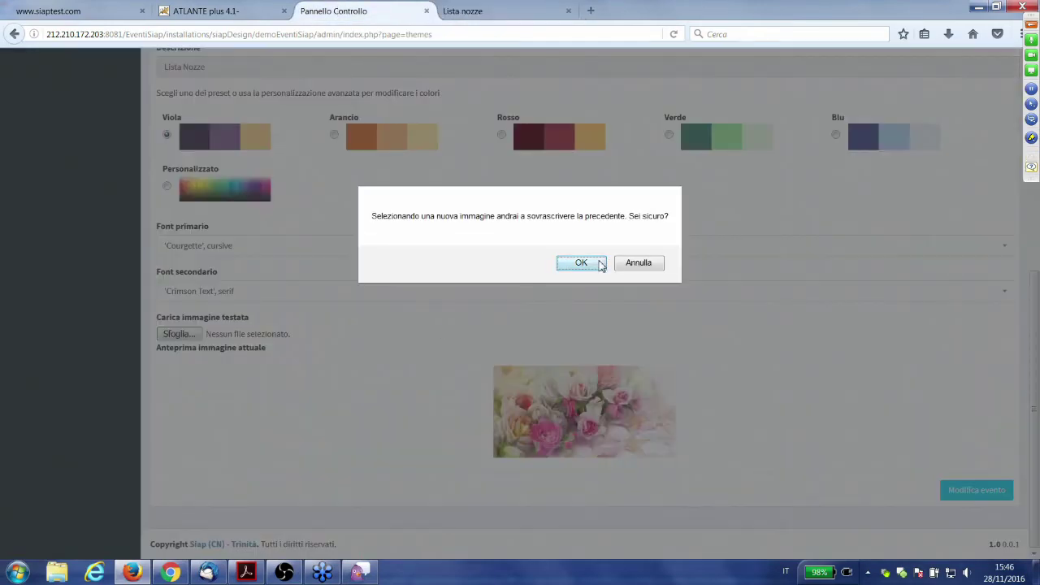
pyautogui.press('Return')
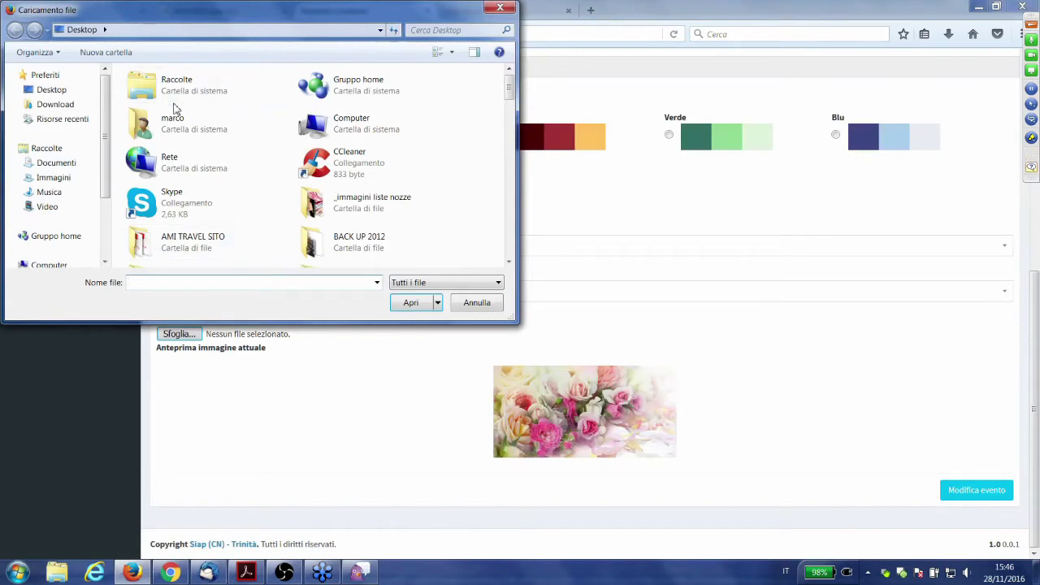
pyautogui.doubleClick(353, 203)
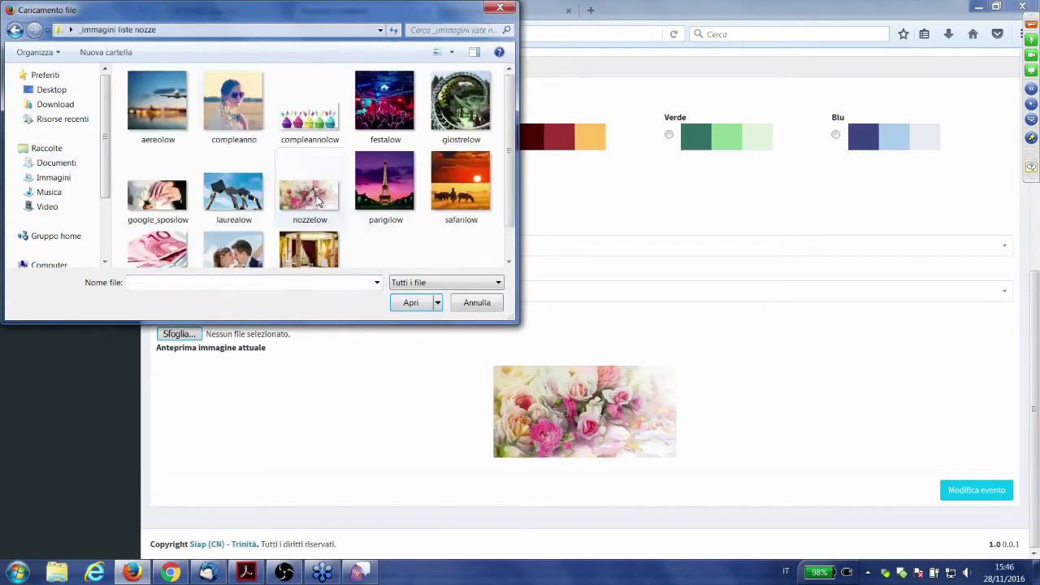
pyautogui.scroll(-1, 174, 119)
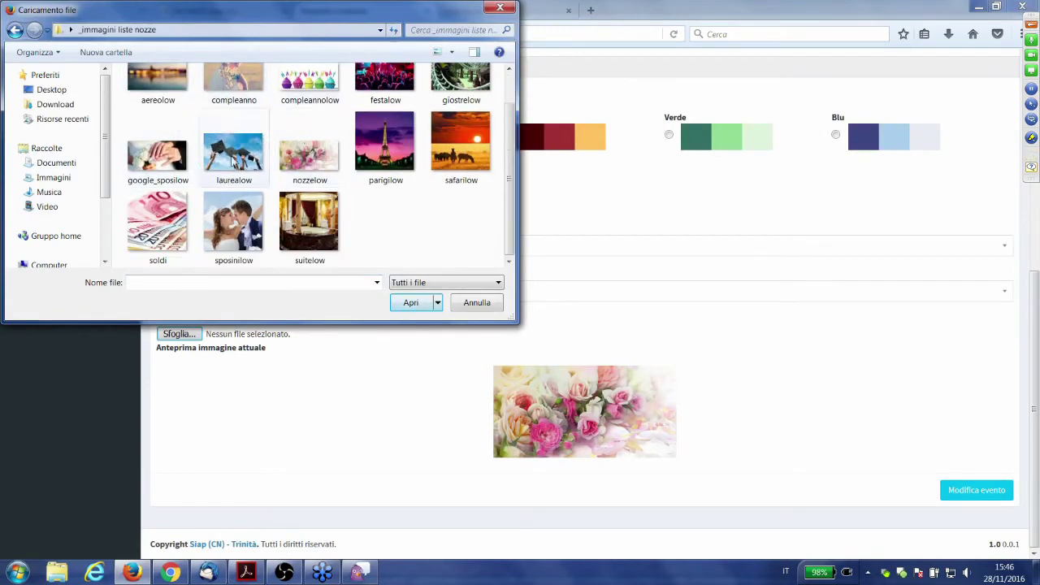
pyautogui.click(171, 151)
pyautogui.click(412, 302)
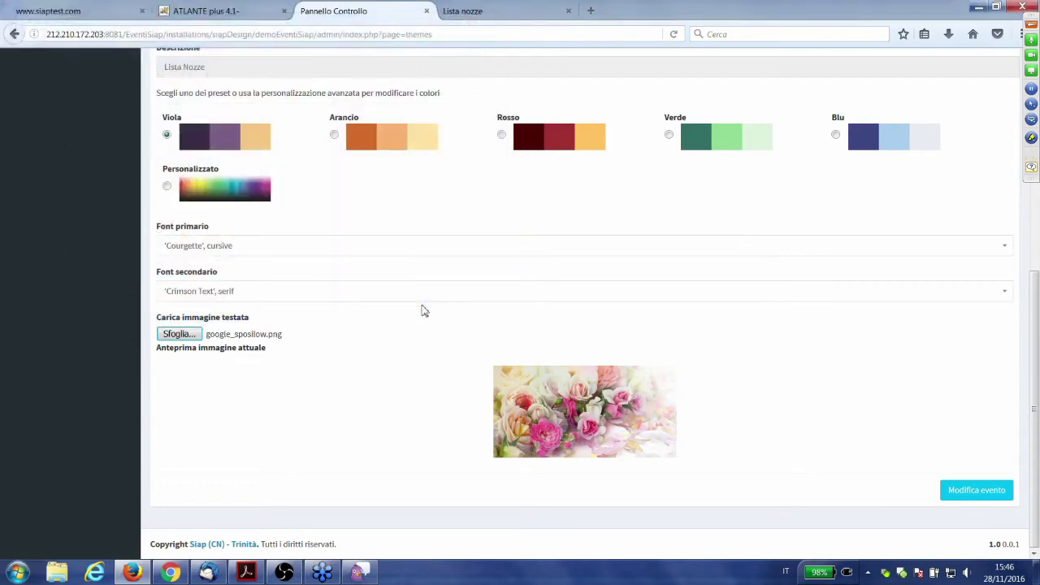
pyautogui.click(969, 492)
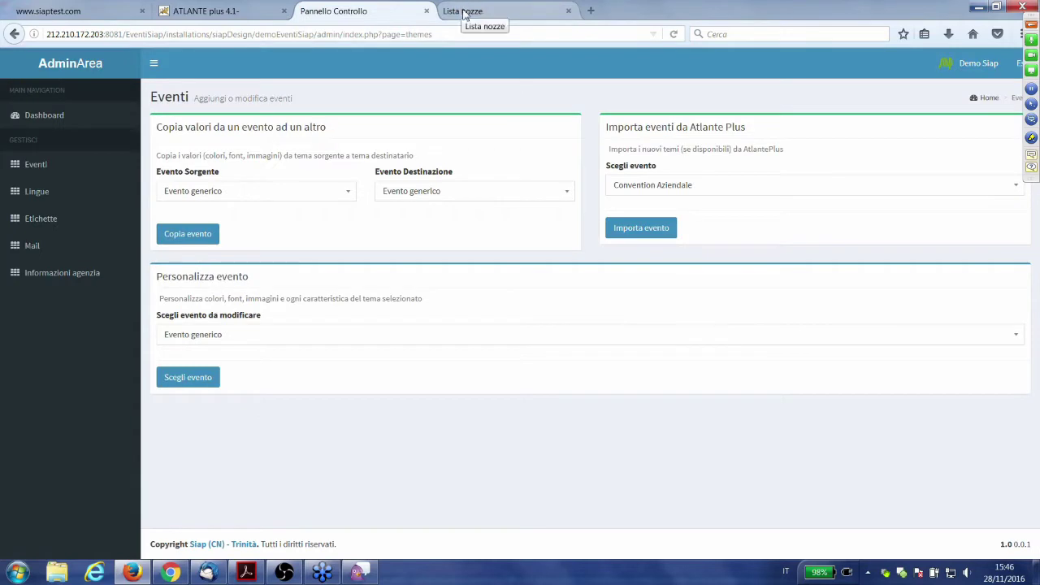
pyautogui.click(465, 13)
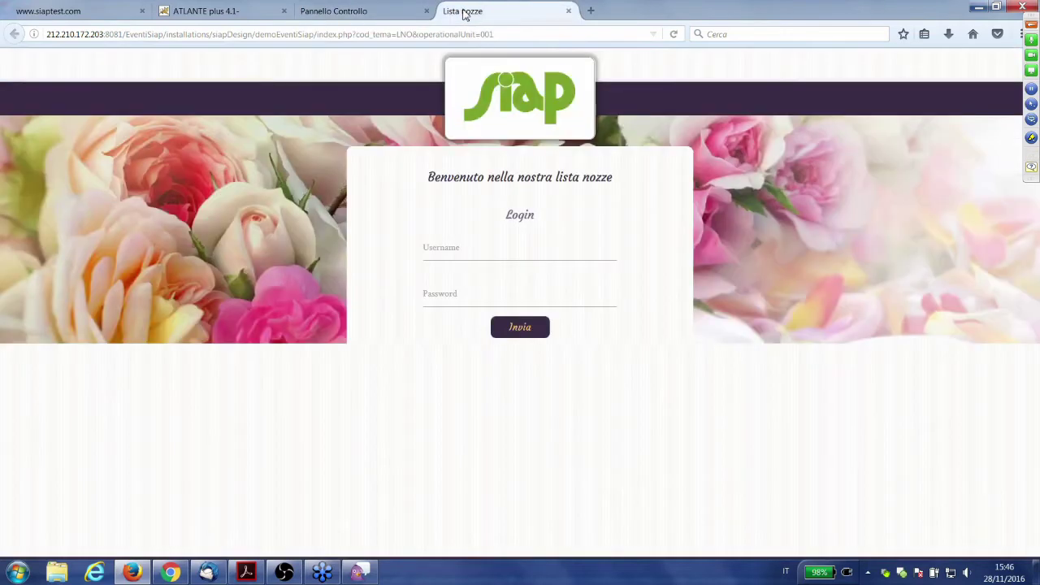
# - Reload the wedding-list login page to see the new header, then return to the admin Eventi page
pyautogui.click(675, 35)
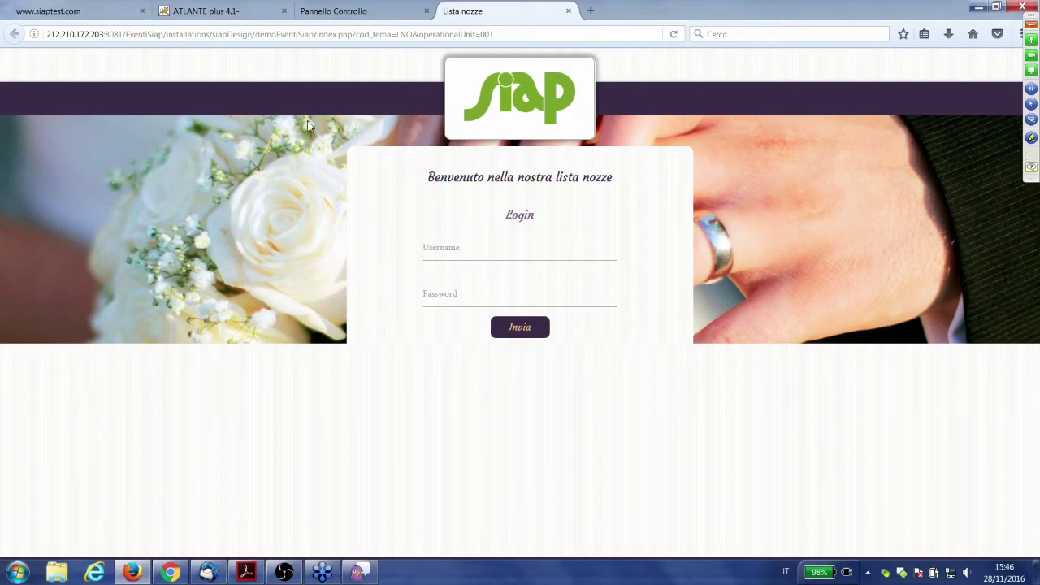
pyautogui.click(444, 255)
pyautogui.click(404, 295)
pyautogui.click(445, 258)
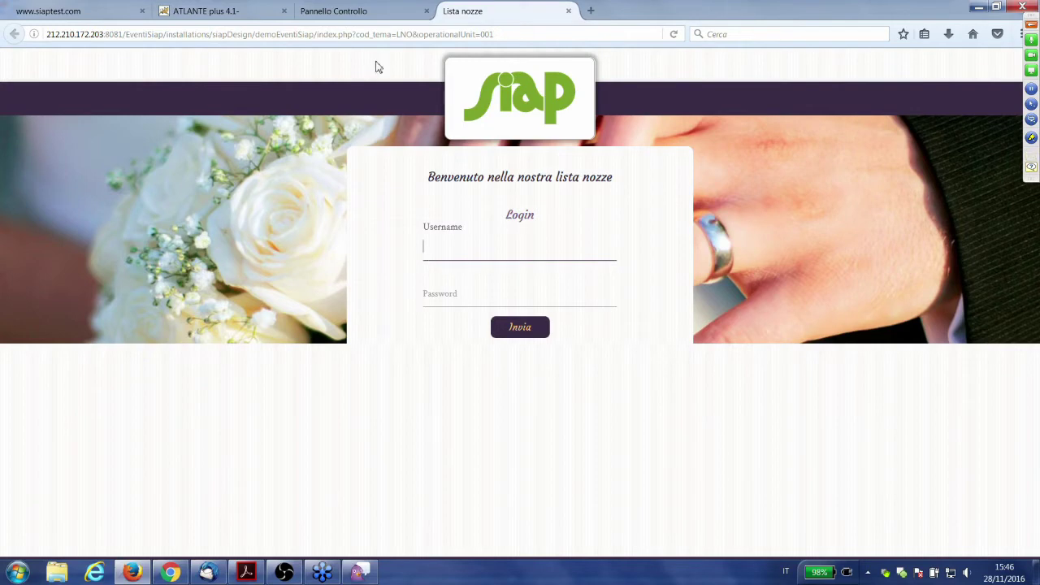
pyautogui.click(348, 13)
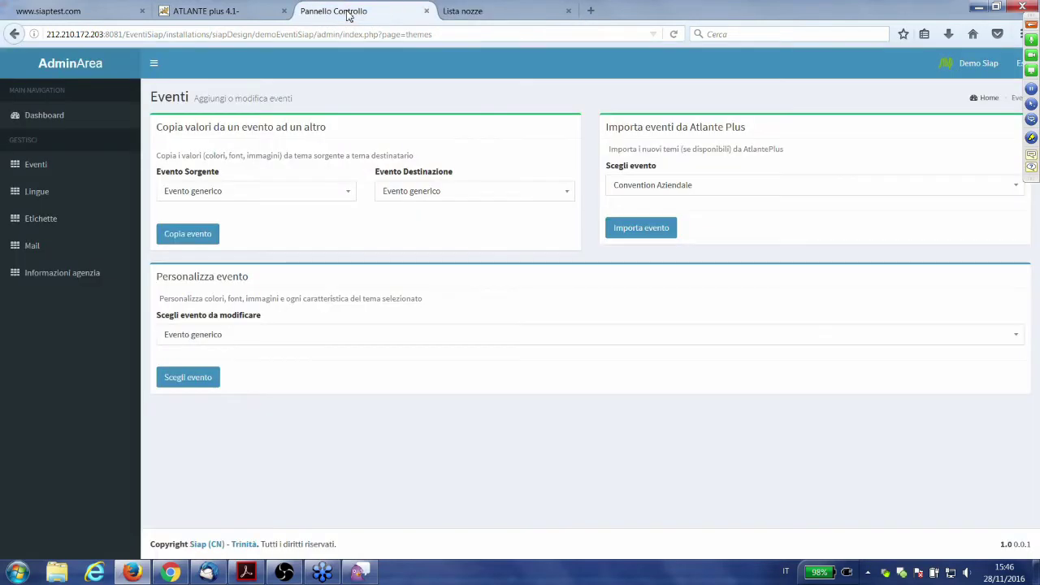
# - Load Lista Nozze's colour and font settings, comparing them with the public wedding-list login page
pyautogui.click(220, 334)
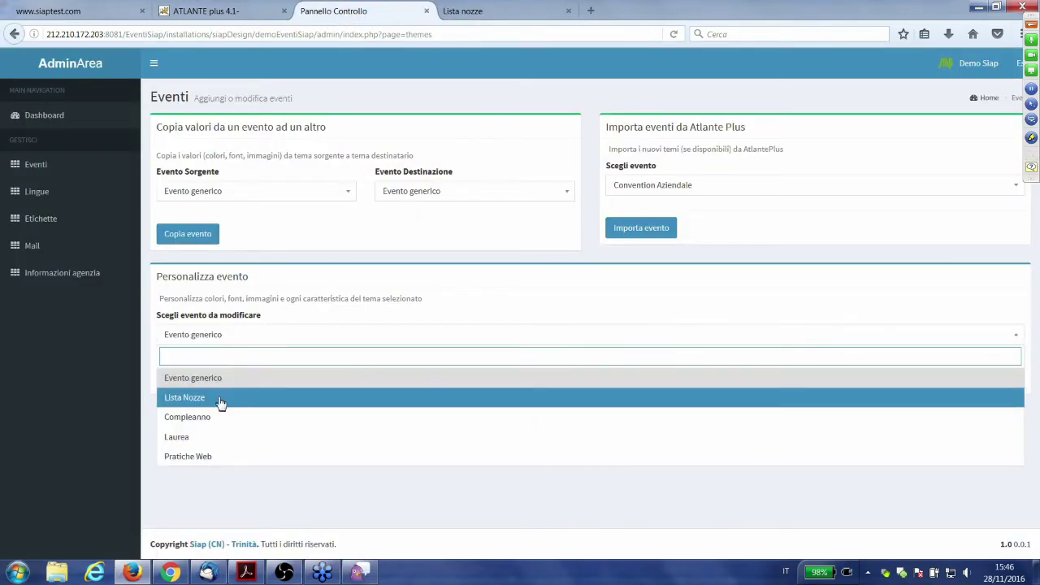
pyautogui.click(219, 401)
pyautogui.click(206, 378)
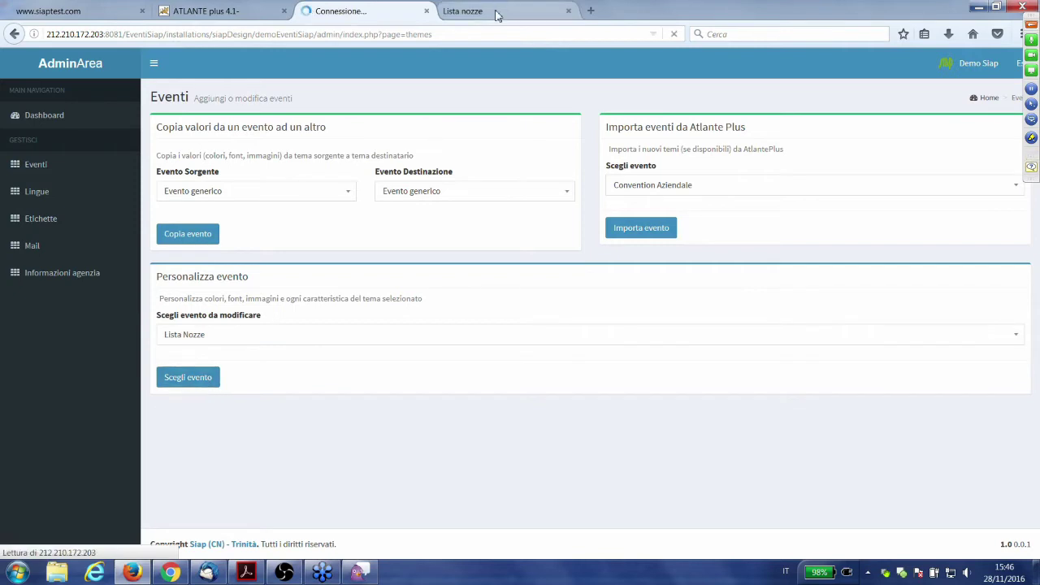
pyautogui.click(498, 13)
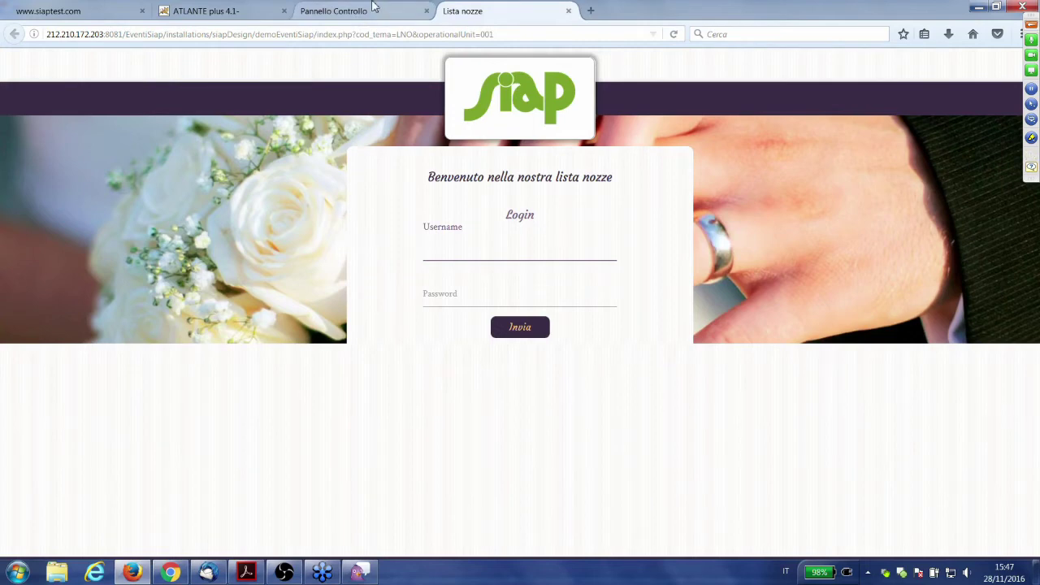
pyautogui.click(375, 12)
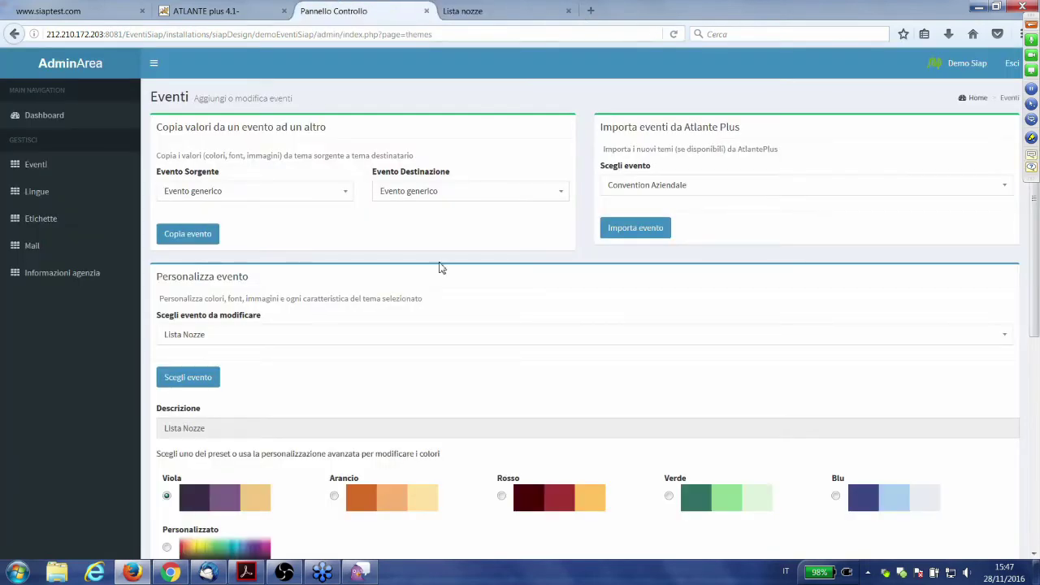
pyautogui.scroll(-3, 441, 267)
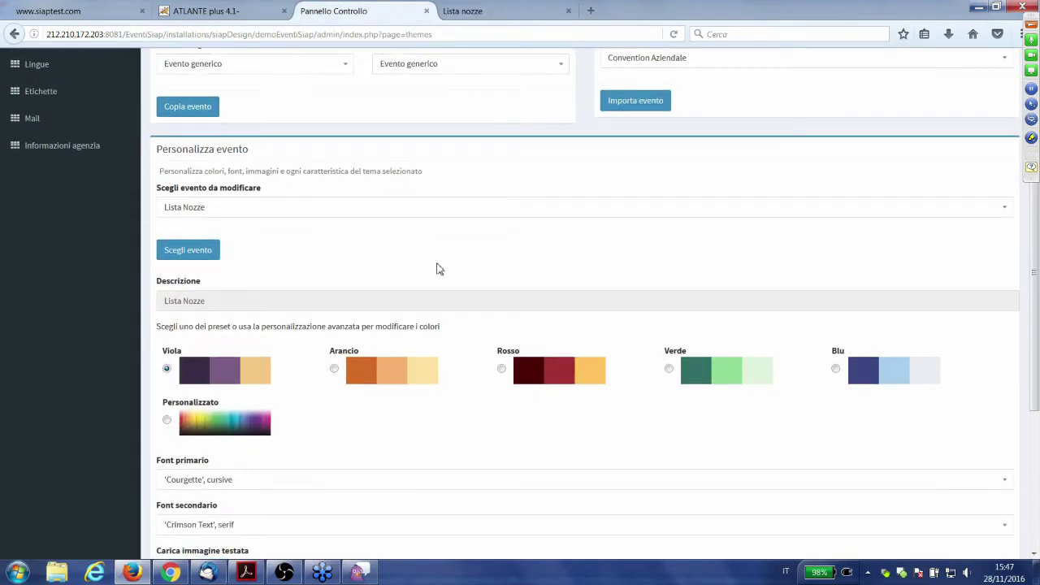
pyautogui.scroll(2, 419, 270)
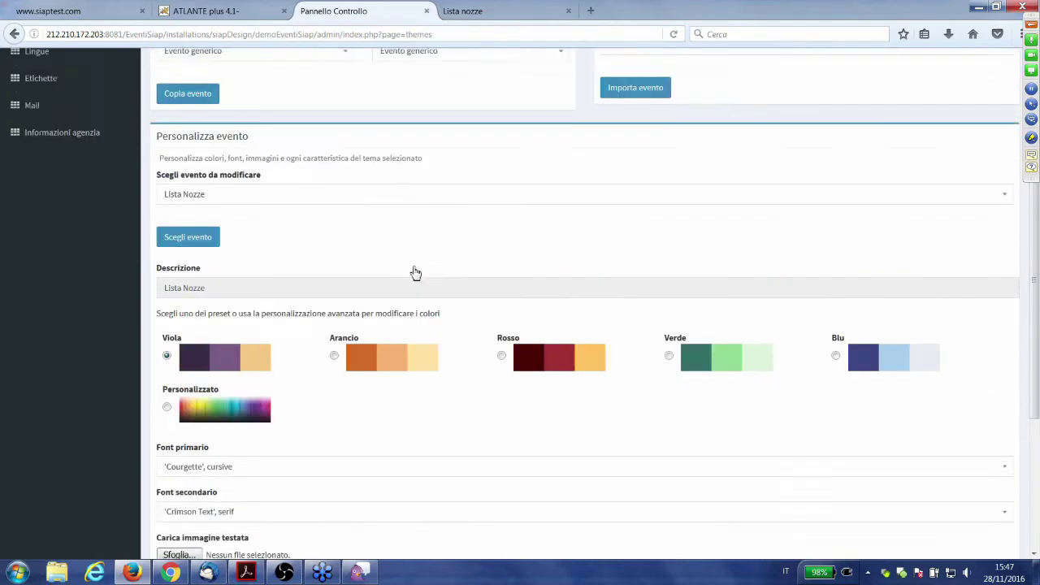
pyautogui.click(478, 12)
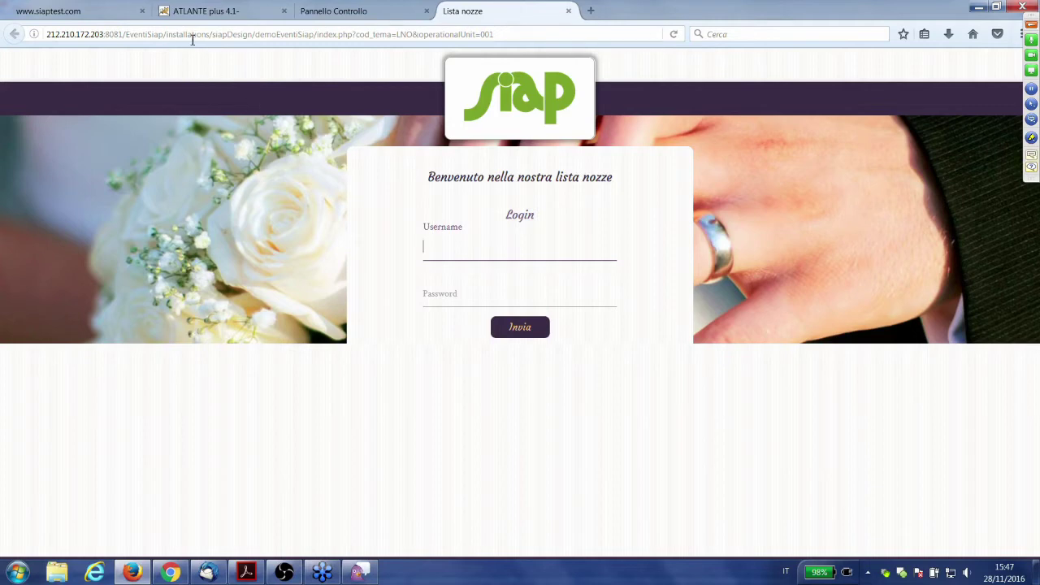
# - Open 'Lista nozze + Gestione eventi + Altri eventi' from the siaptest.com portal in a new tab
pyautogui.click(99, 14)
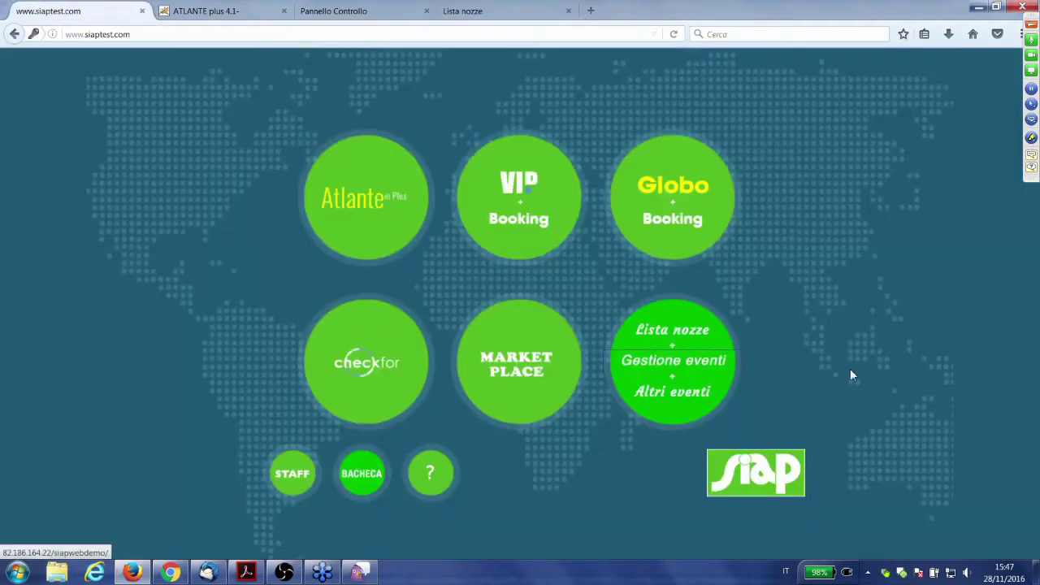
pyautogui.middleClick(655, 400)
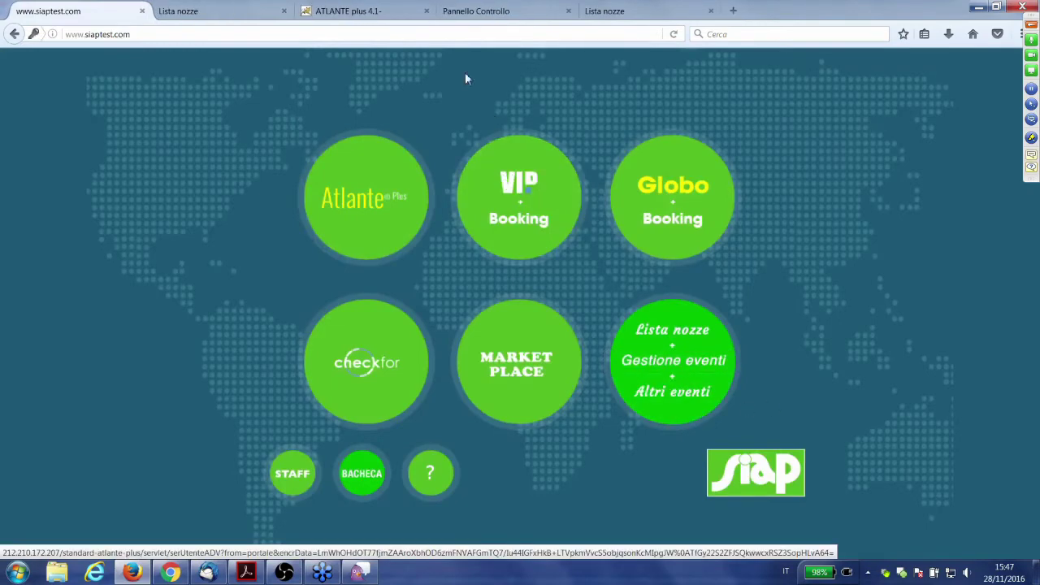
pyautogui.click(221, 6)
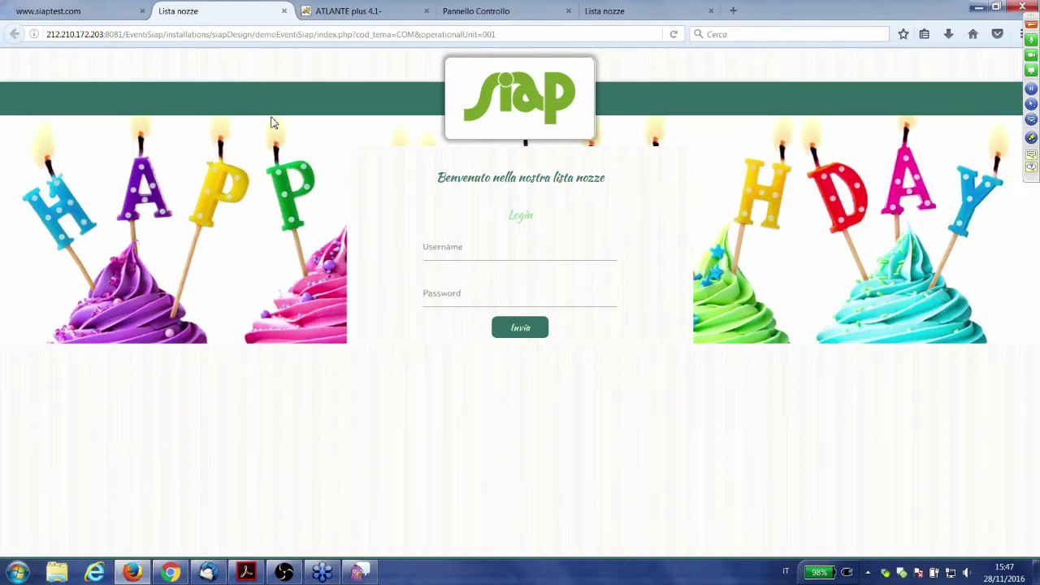
# - View the wedding-themed login page, then go back to the admin Eventi page with Lista Nozze loaded
pyautogui.click(681, 6)
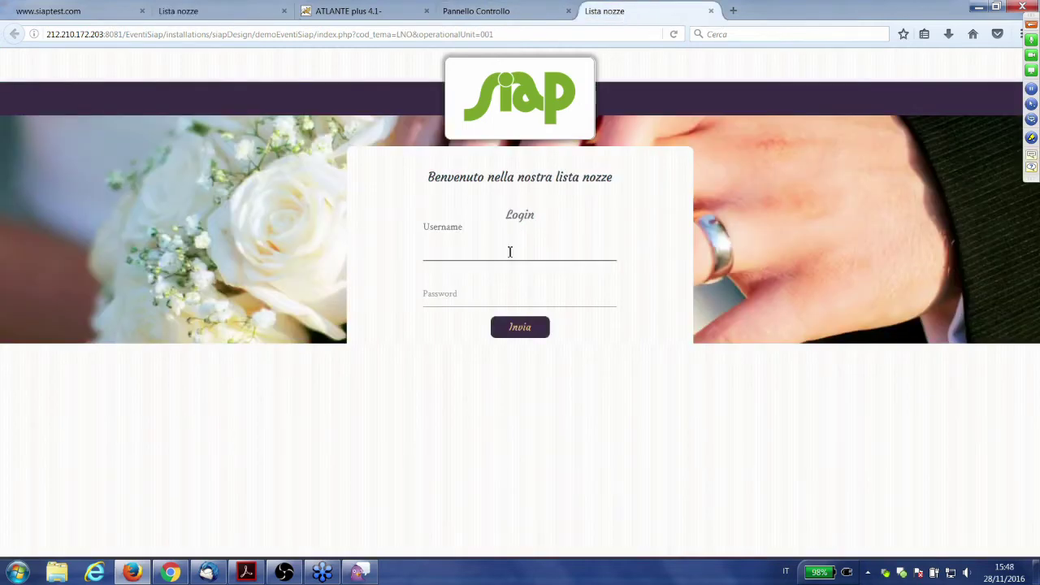
pyautogui.click(480, 11)
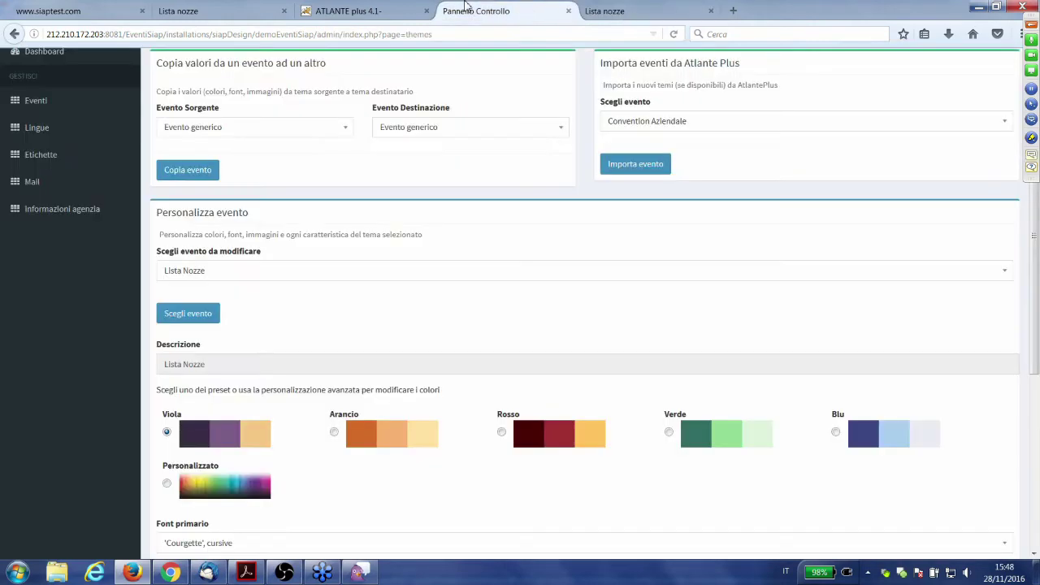
pyautogui.scroll(2, 88, 164)
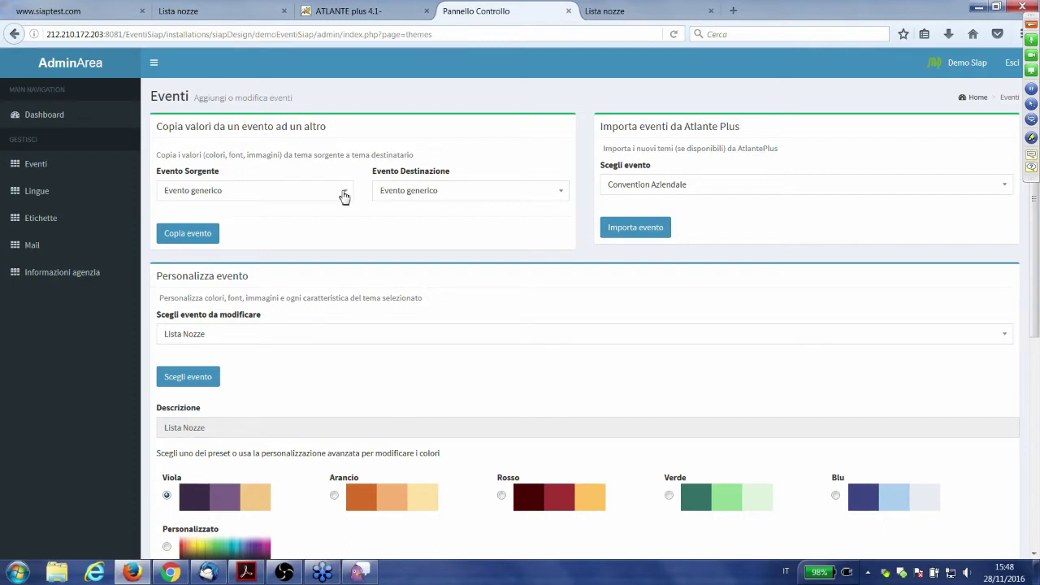
pyautogui.scroll(-2, 298, 374)
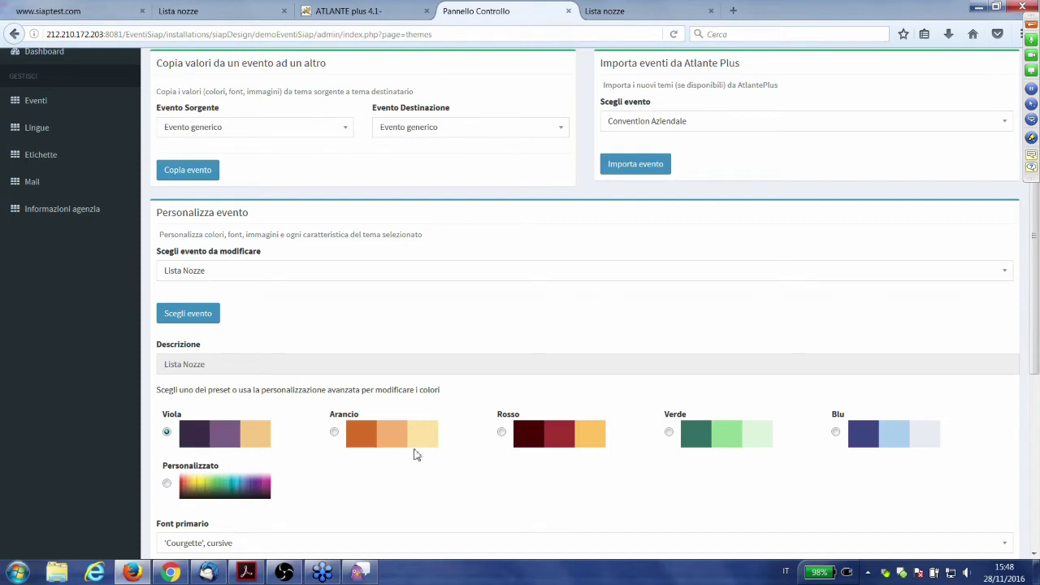
pyautogui.scroll(-2, 436, 441)
pyautogui.scroll(-2, 357, 423)
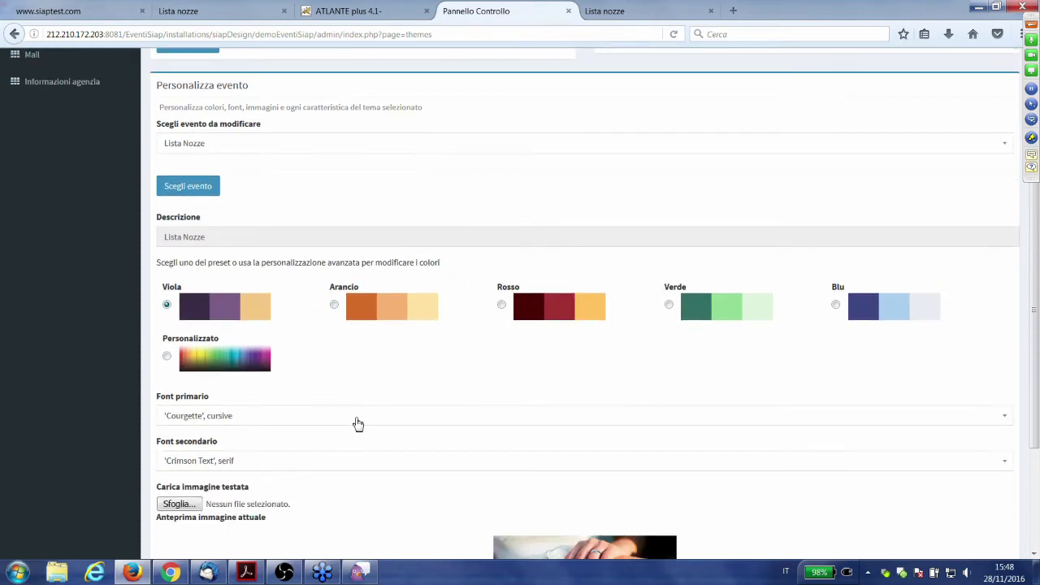
pyautogui.scroll(2, 358, 422)
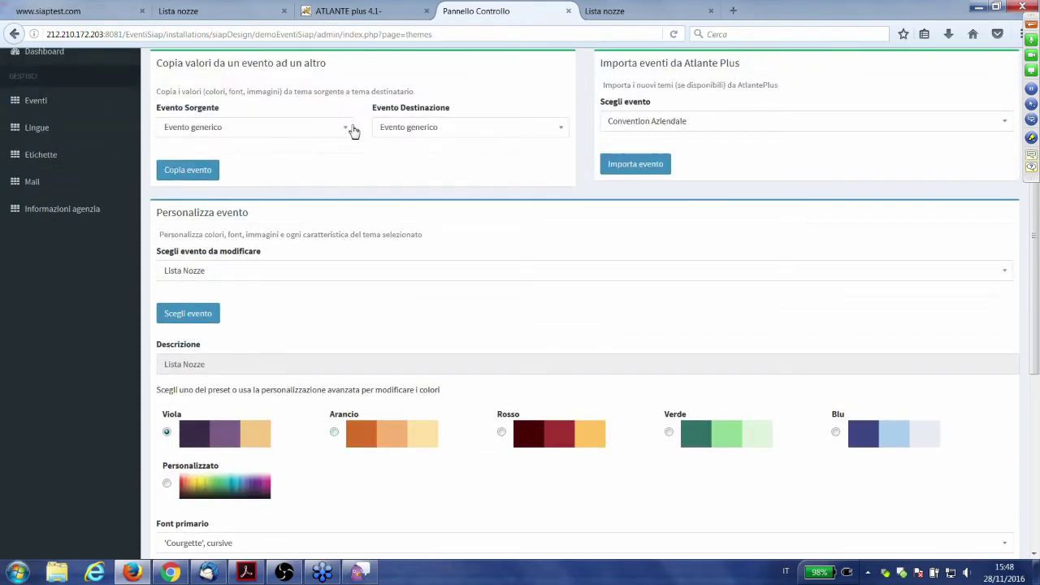
pyautogui.click(350, 132)
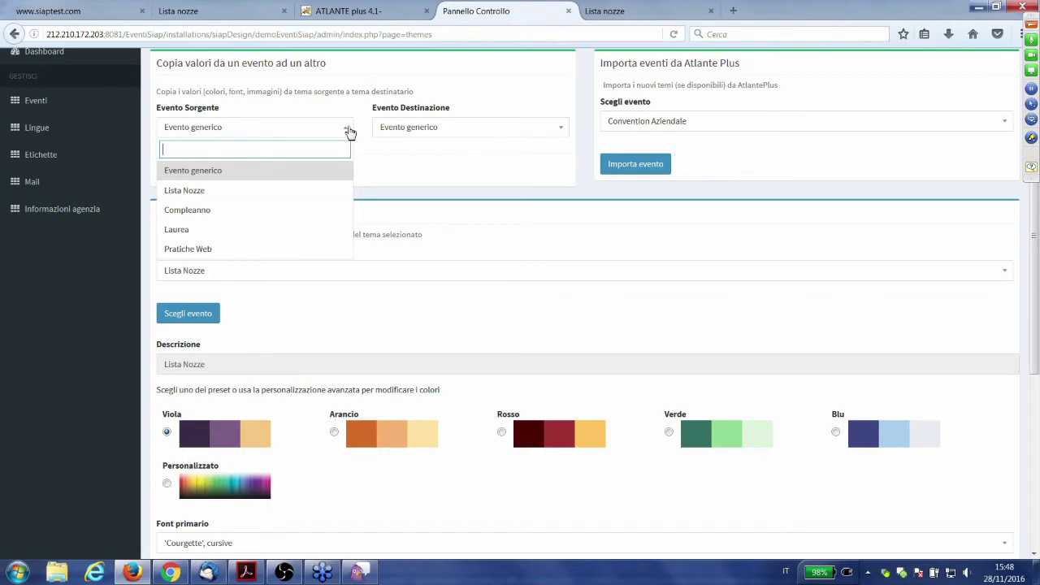
pyautogui.click(381, 155)
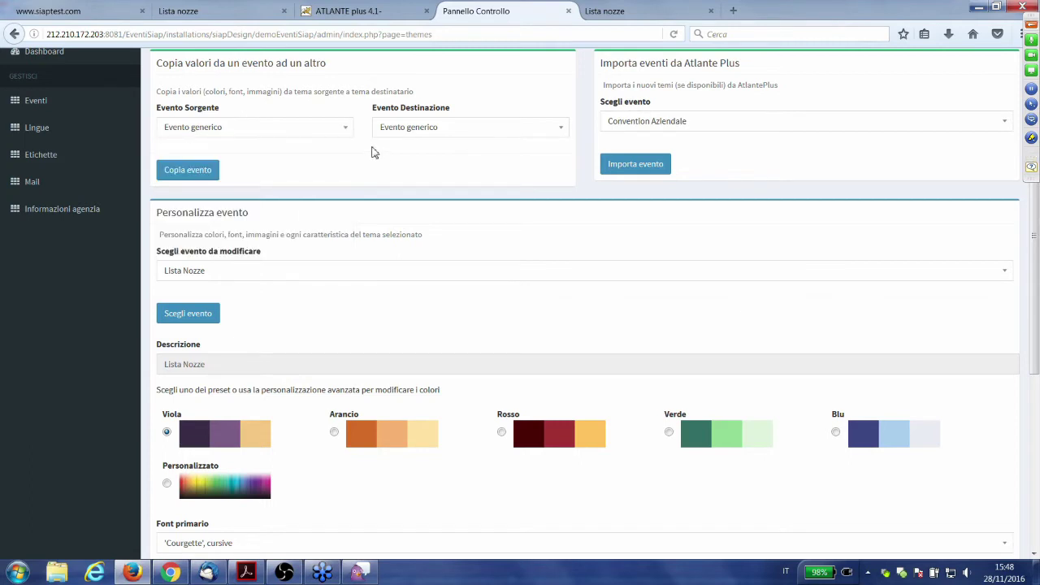
pyautogui.click(349, 132)
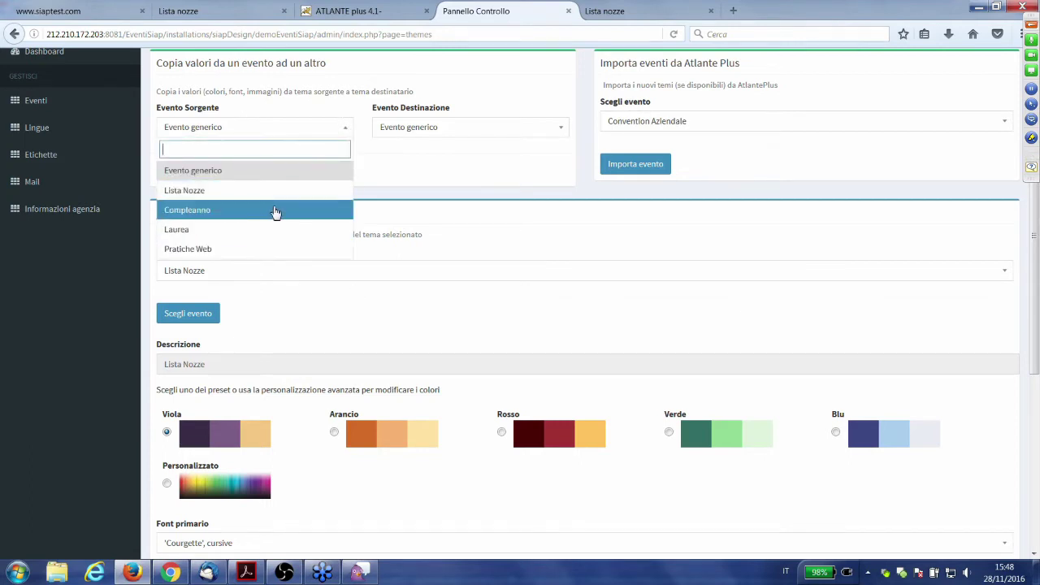
pyautogui.click(485, 170)
pyautogui.scroll(2, 425, 141)
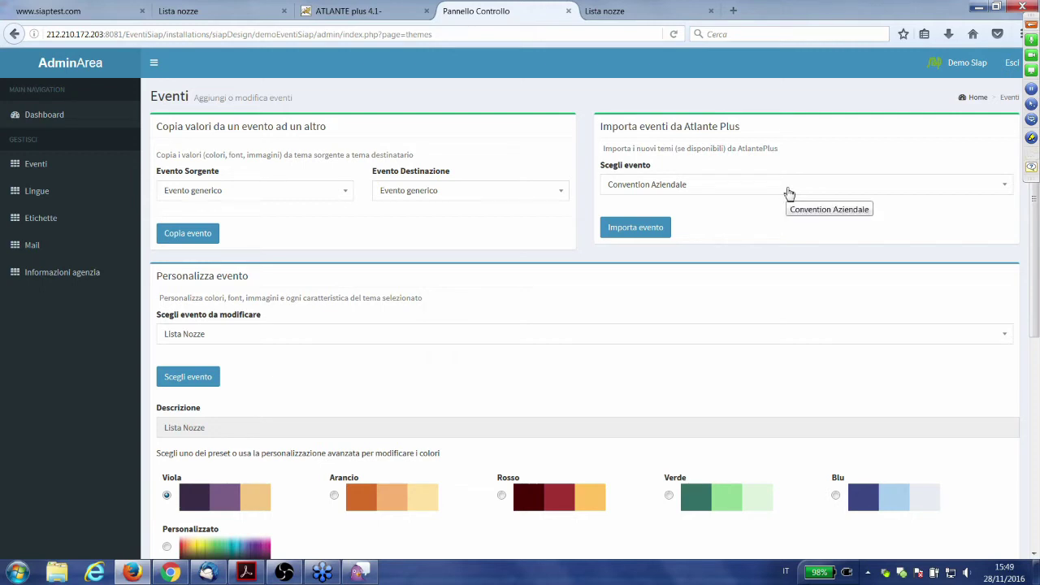
pyautogui.click(788, 192)
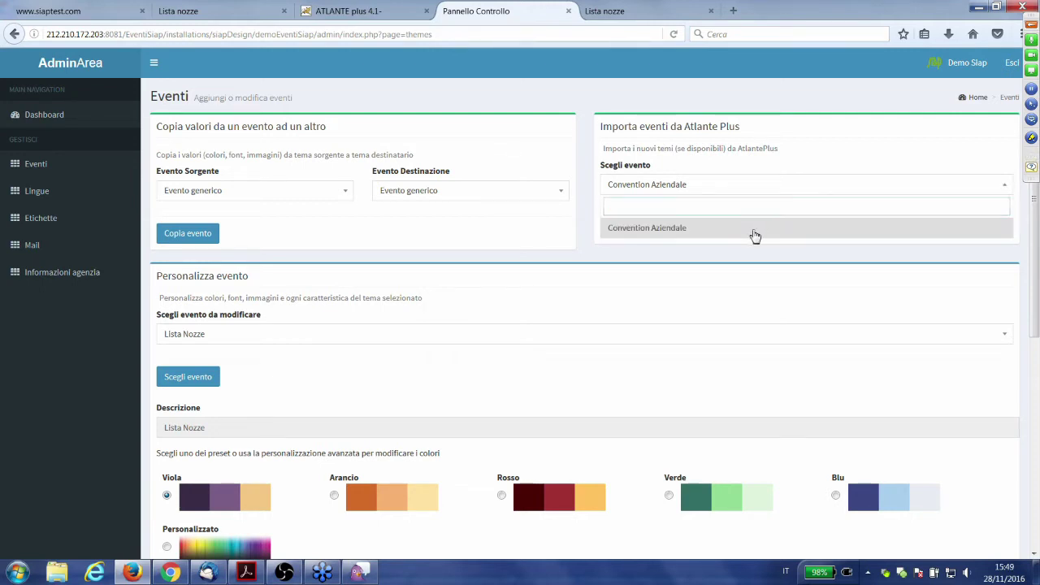
pyautogui.click(754, 236)
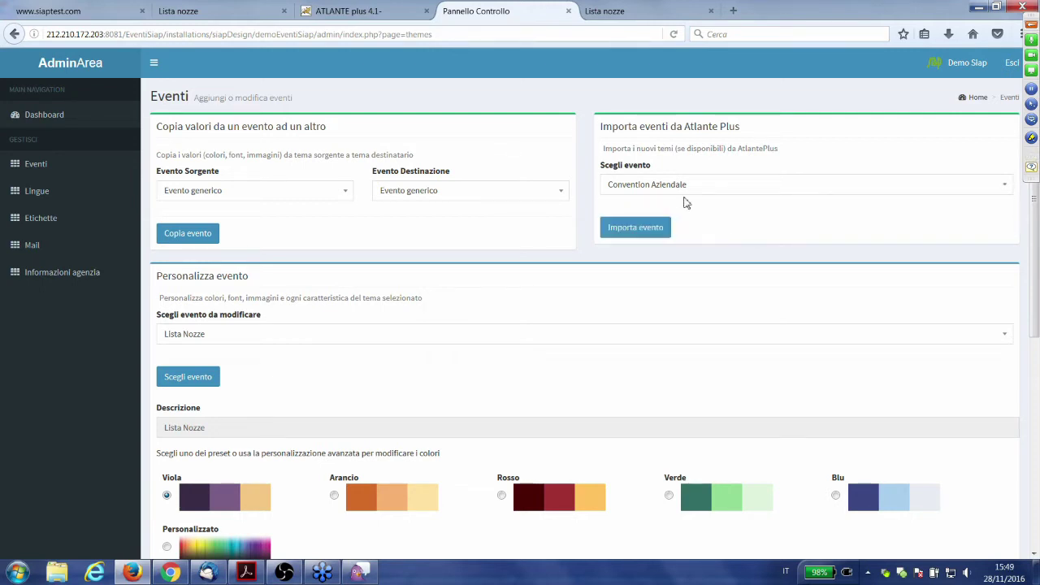
pyautogui.click(644, 235)
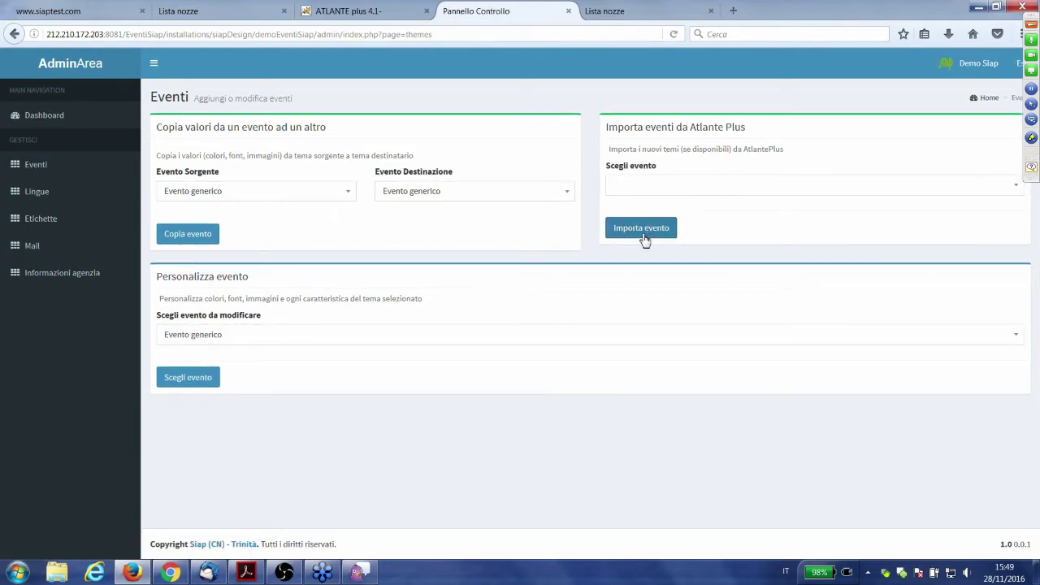
pyautogui.click(679, 193)
pyautogui.click(561, 243)
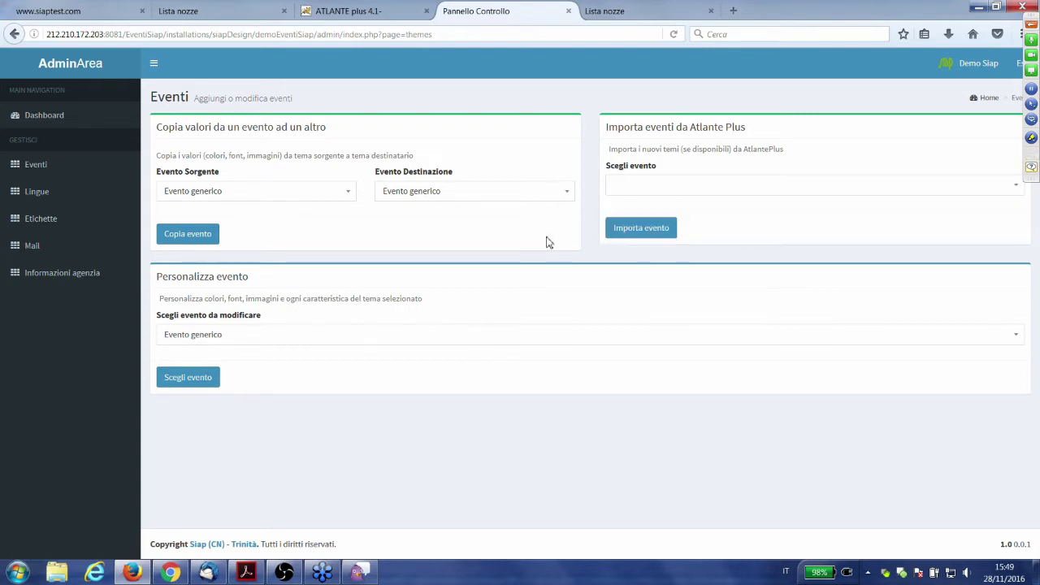
pyautogui.click(473, 334)
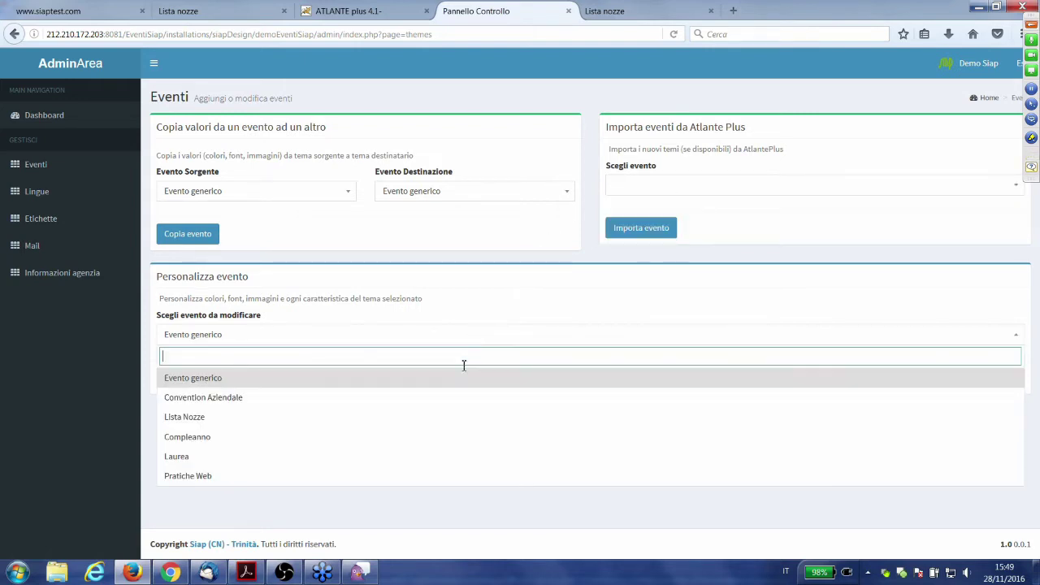
pyautogui.click(491, 398)
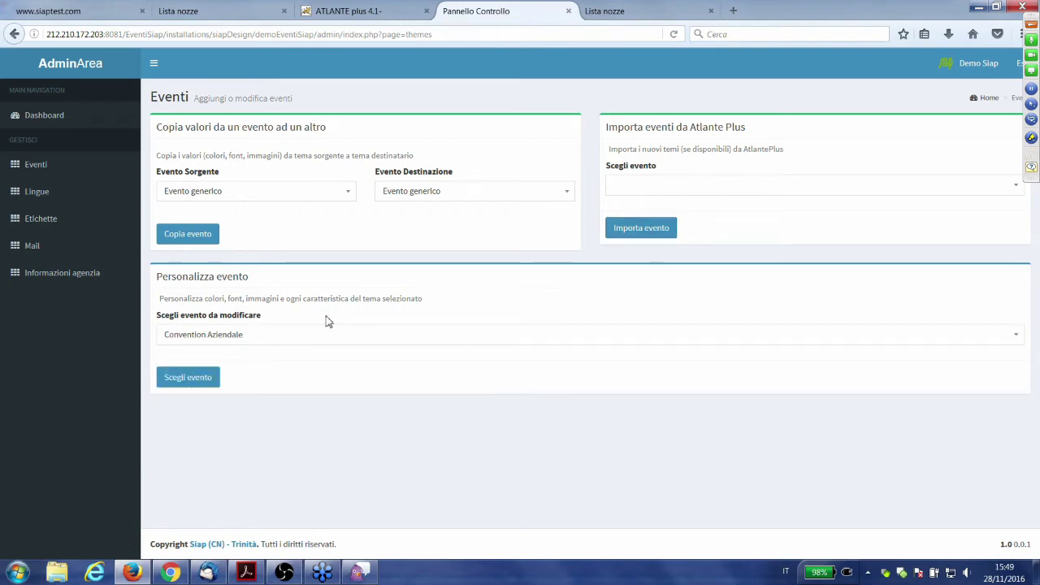
pyautogui.click(186, 384)
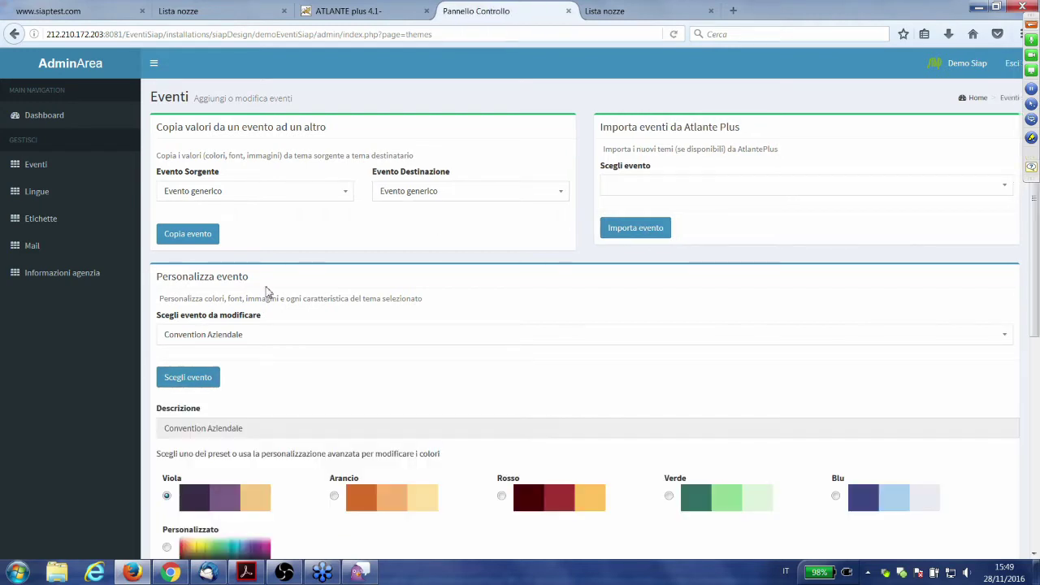
pyautogui.scroll(-2, 267, 290)
pyautogui.scroll(2, 558, 314)
pyautogui.scroll(-2, 377, 256)
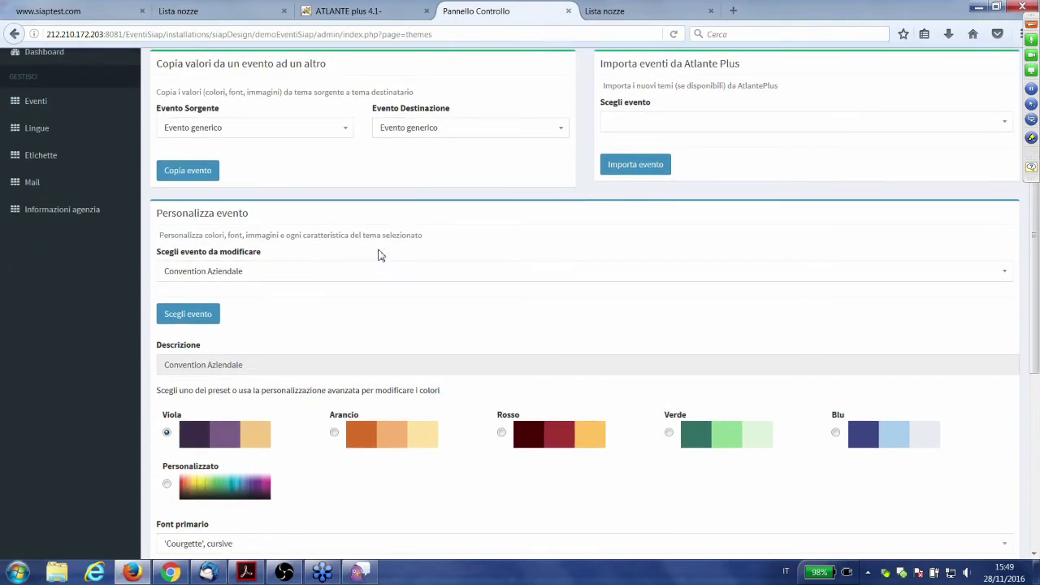
pyautogui.scroll(2, 378, 255)
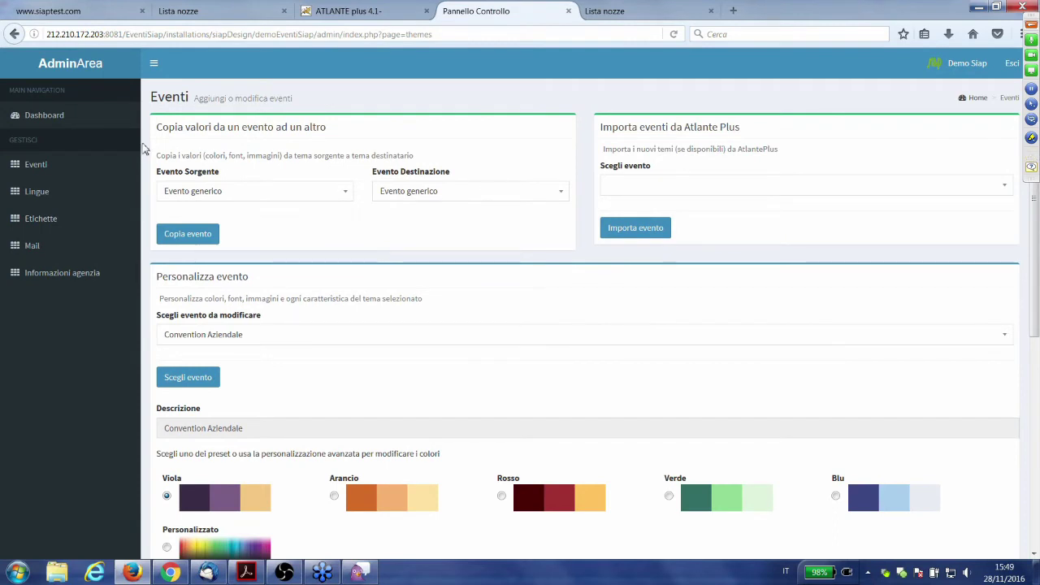
# - Go to the Dashboard and open the Lingue languages page
pyautogui.click(78, 124)
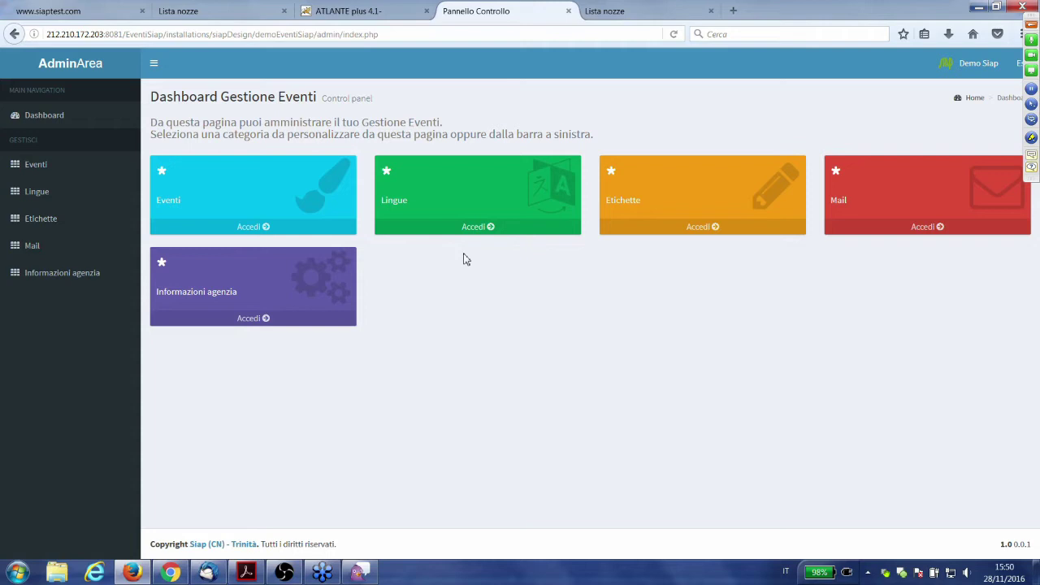
pyautogui.click(477, 231)
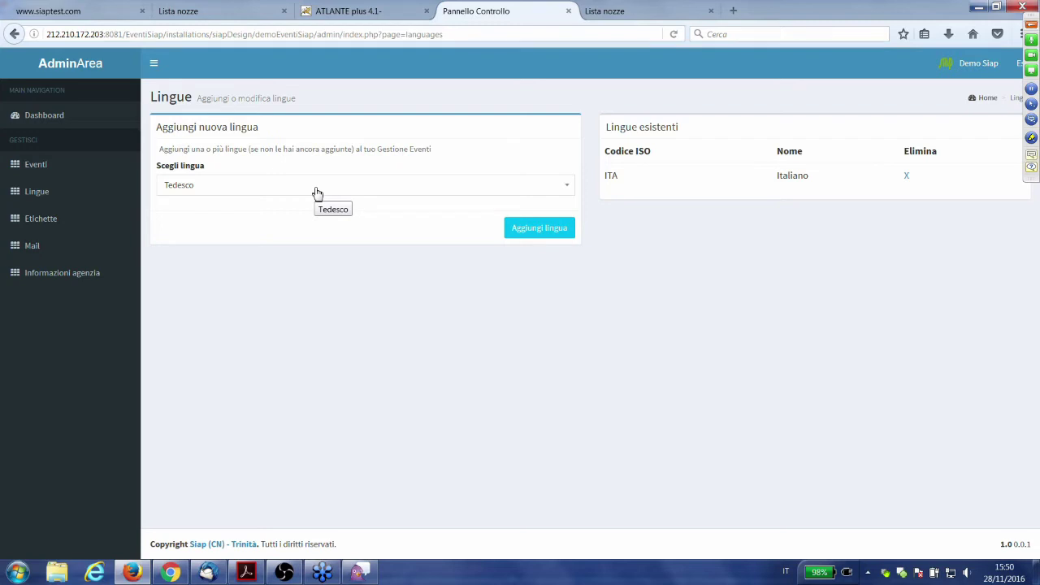
# - Choose Inglese in Scegli lingua as the language to add
pyautogui.click(317, 193)
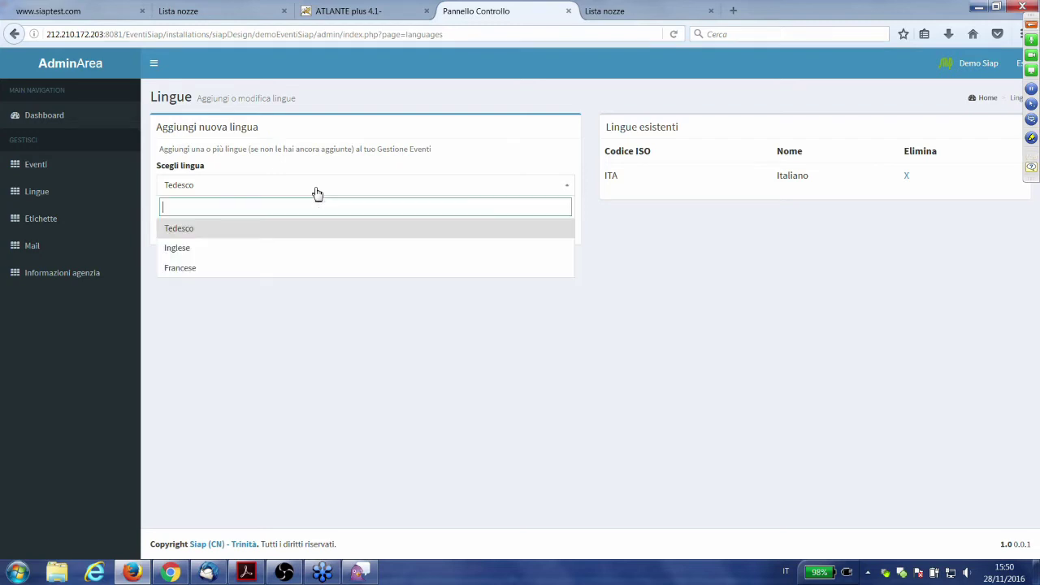
pyautogui.click(319, 253)
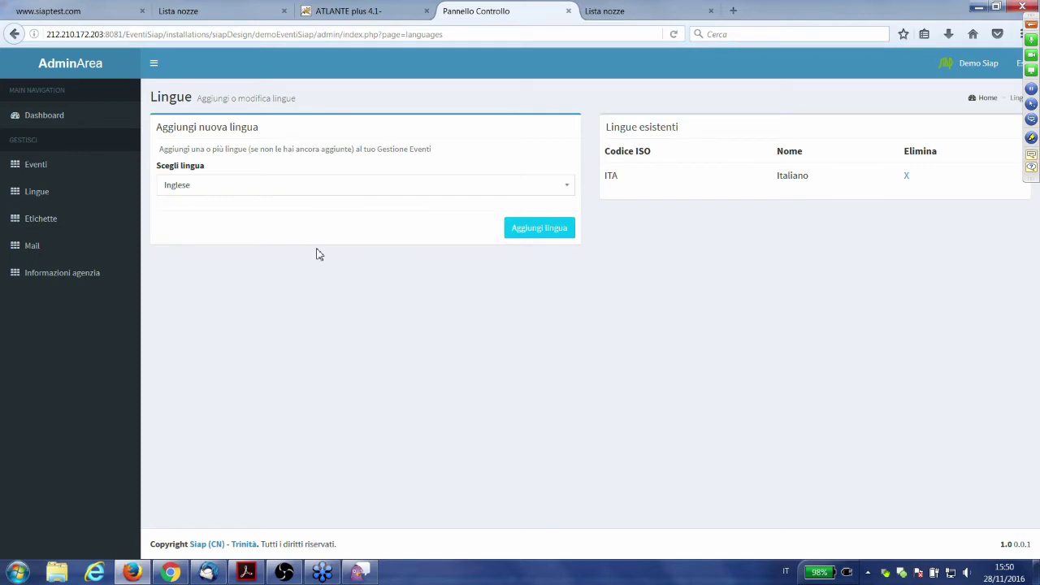
pyautogui.click(543, 235)
# - Log into the public wedding-list site with the demo username and password
pyautogui.click(616, 10)
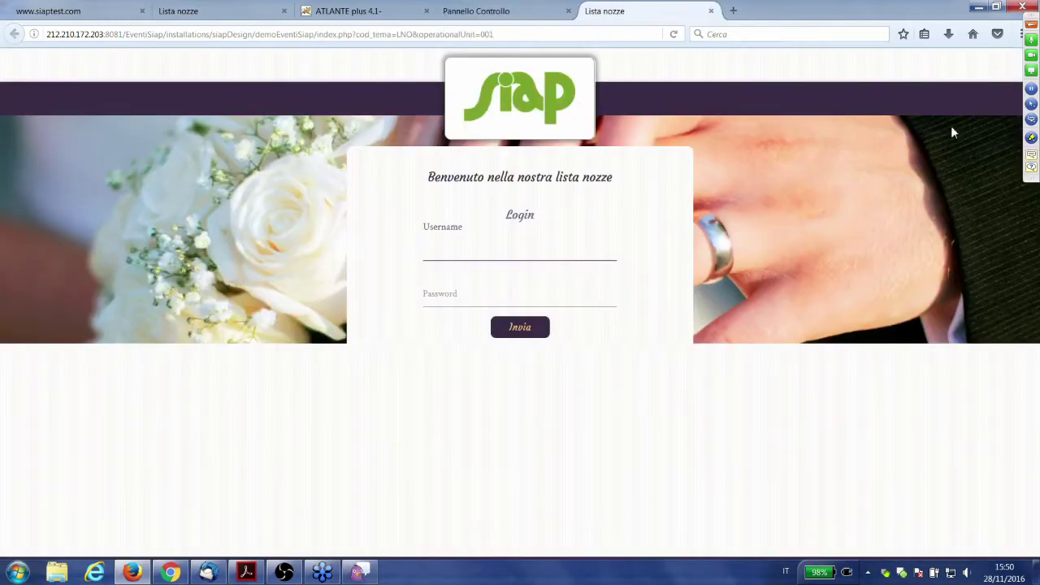
pyautogui.write('usdemo')
pyautogui.press('Tab')
pyautogui.write('pwdemo')
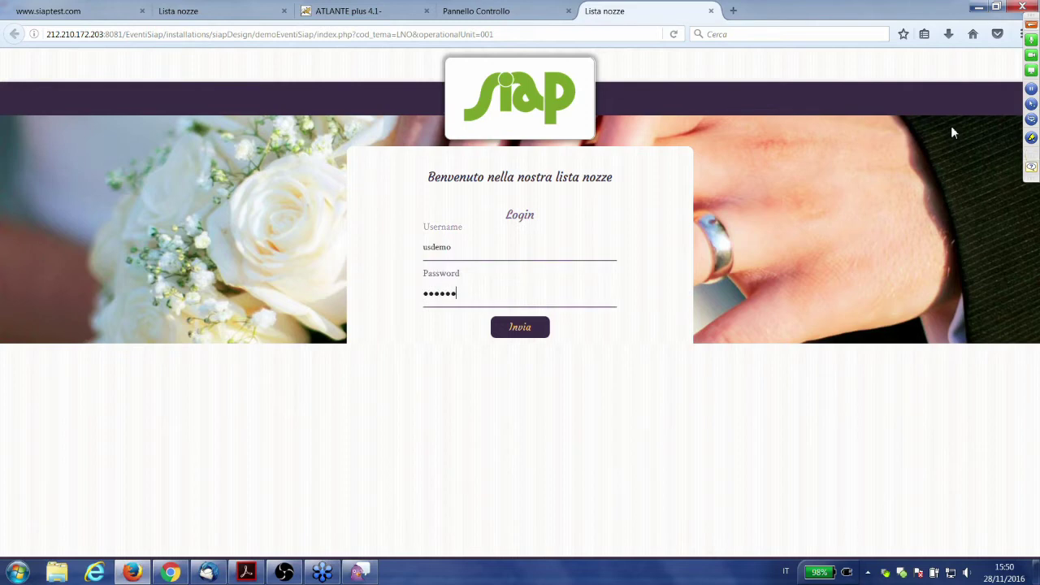
pyautogui.press('Return')
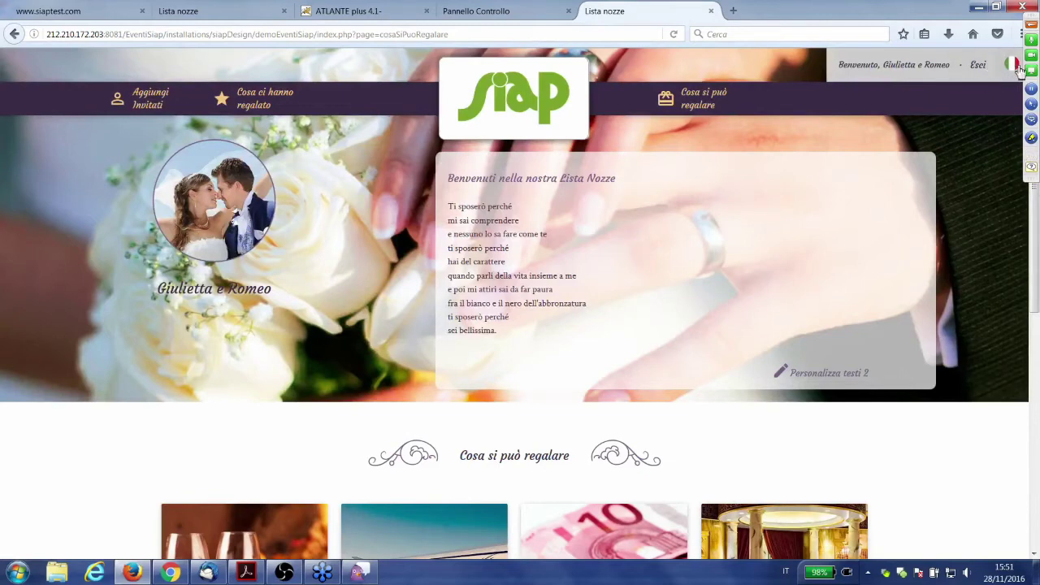
# - Add Inglese to the event languages and reload the public wedding-list page
pyautogui.click(498, 6)
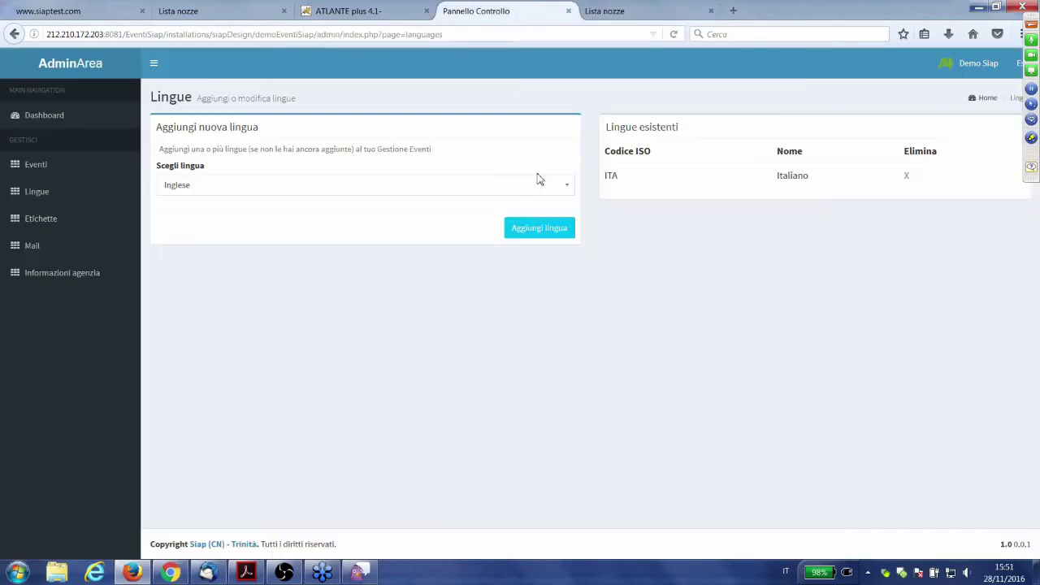
pyautogui.click(548, 230)
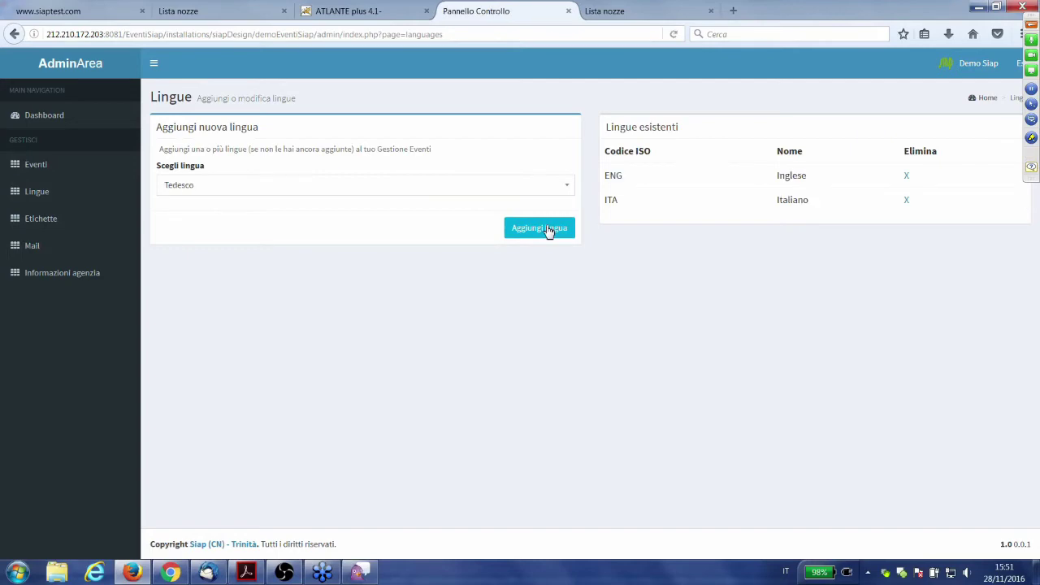
pyautogui.click(632, 10)
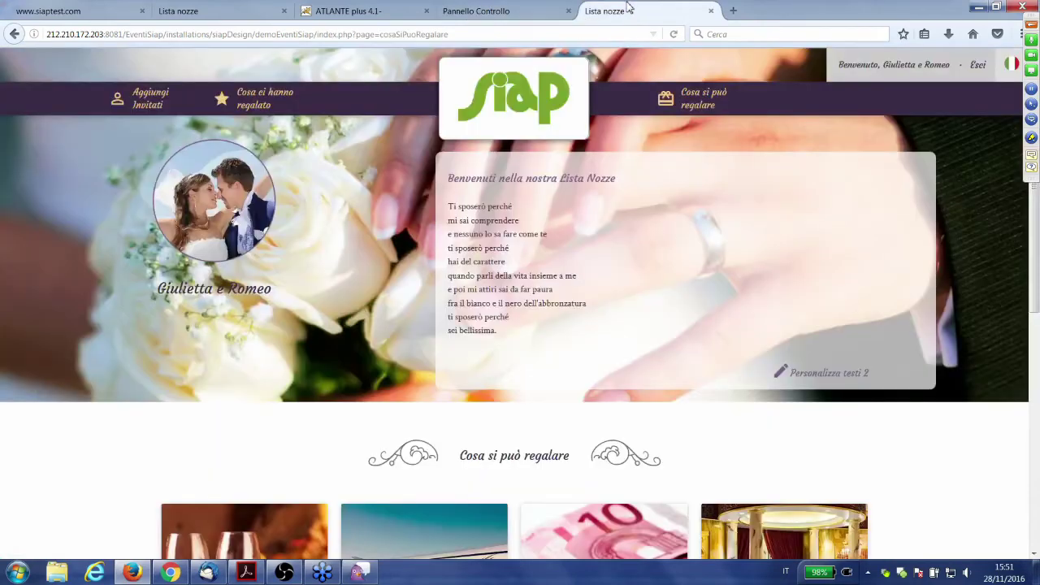
pyautogui.click(707, 112)
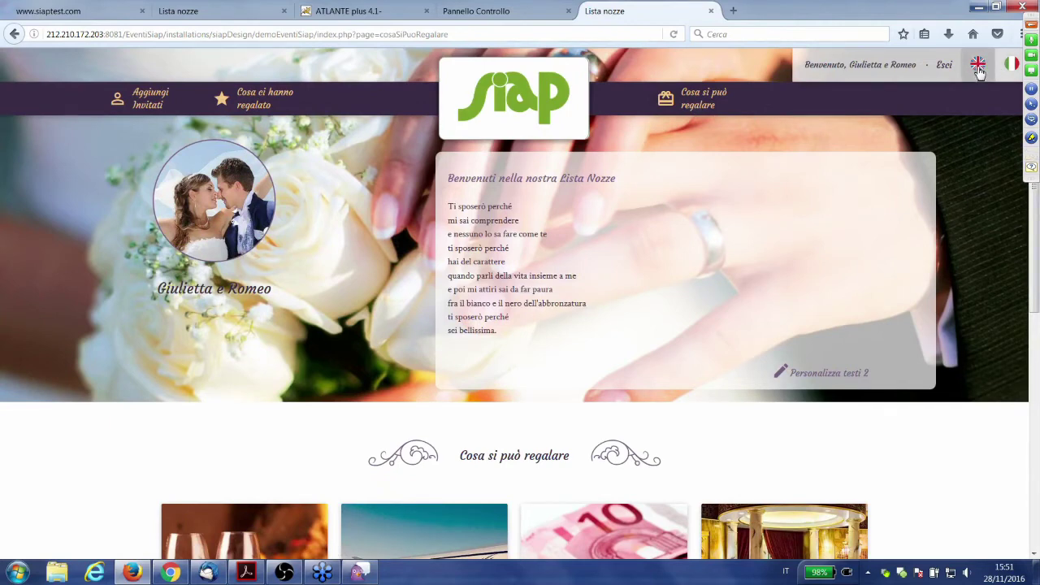
# - Switch the wedding-list site to English, review the page, then switch back to Italian
pyautogui.click(979, 73)
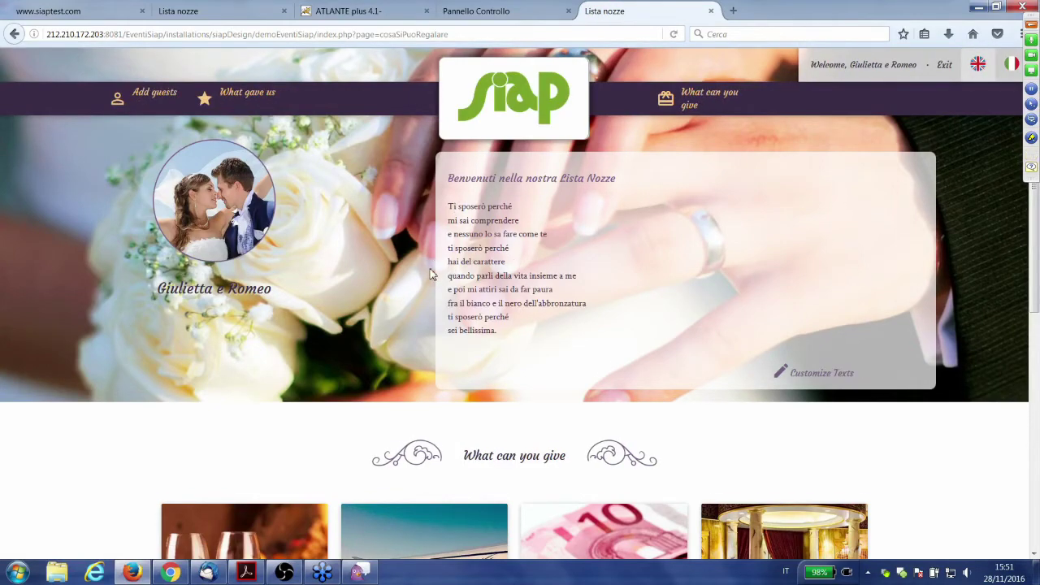
pyautogui.scroll(-3, 431, 274)
pyautogui.scroll(3, 424, 275)
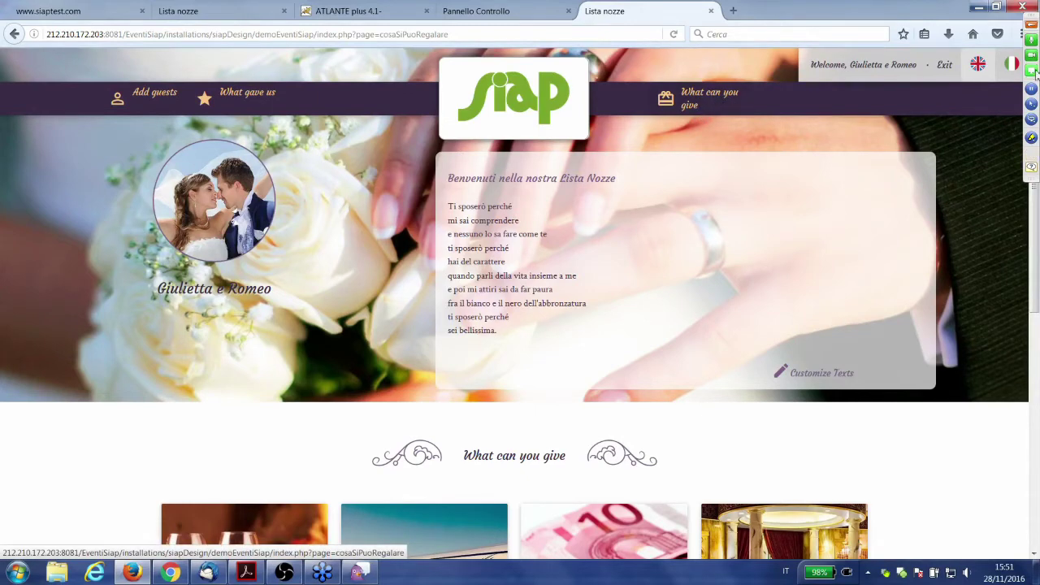
pyautogui.scroll(-2, 870, 192)
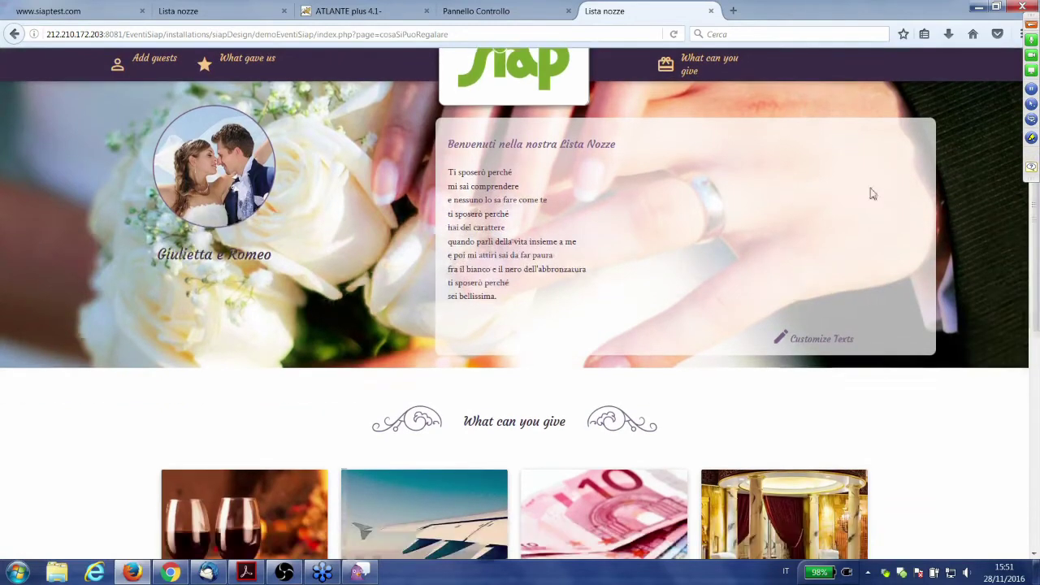
pyautogui.scroll(2, 788, 252)
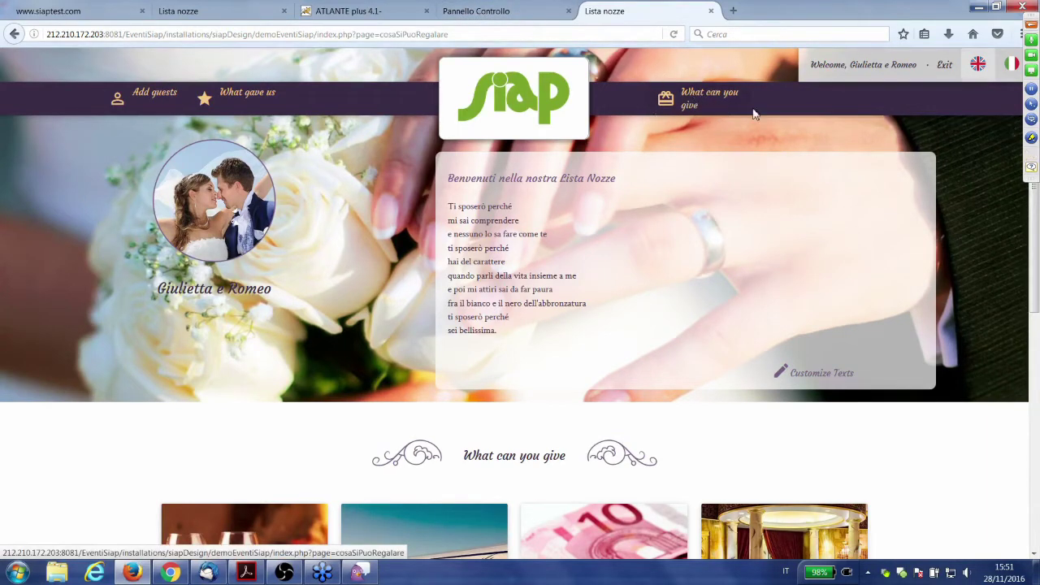
pyautogui.scroll(-3, 751, 112)
pyautogui.scroll(3, 746, 122)
pyautogui.click(1005, 67)
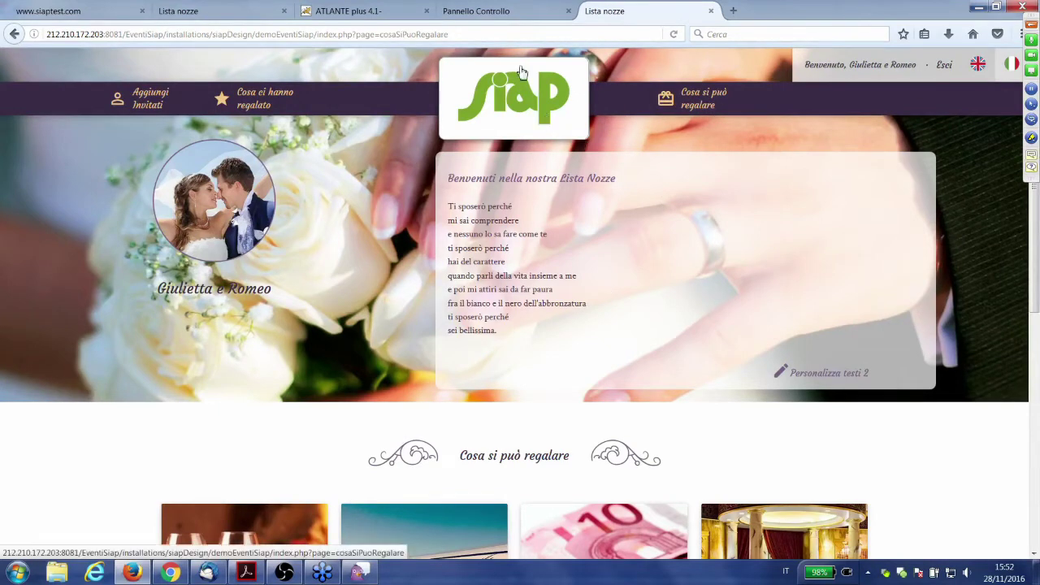
# - List the Lista Nozze theme's Italian labels on the admin Etichette page
pyautogui.click(491, 13)
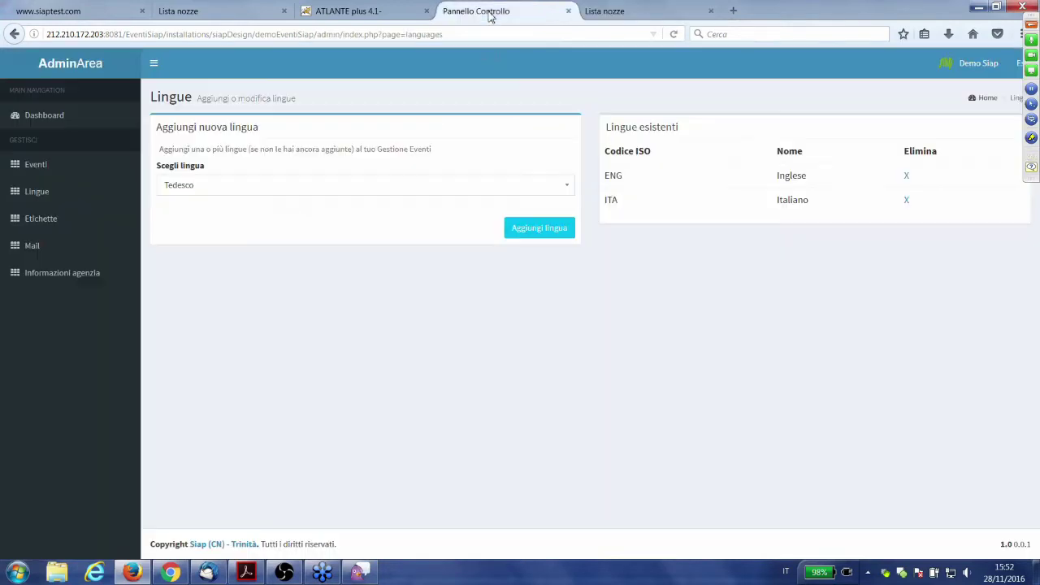
pyautogui.click(47, 122)
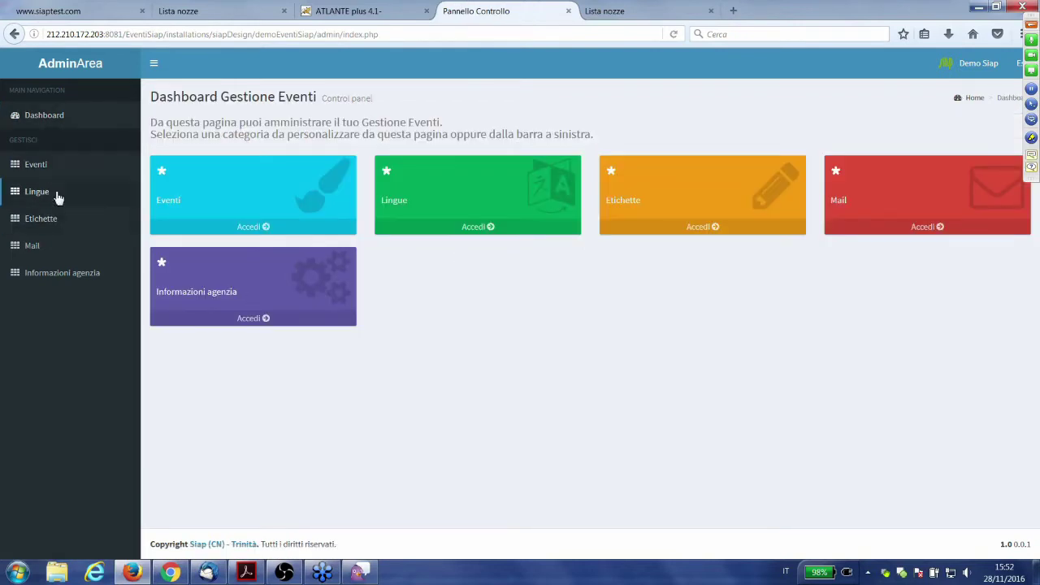
pyautogui.click(57, 222)
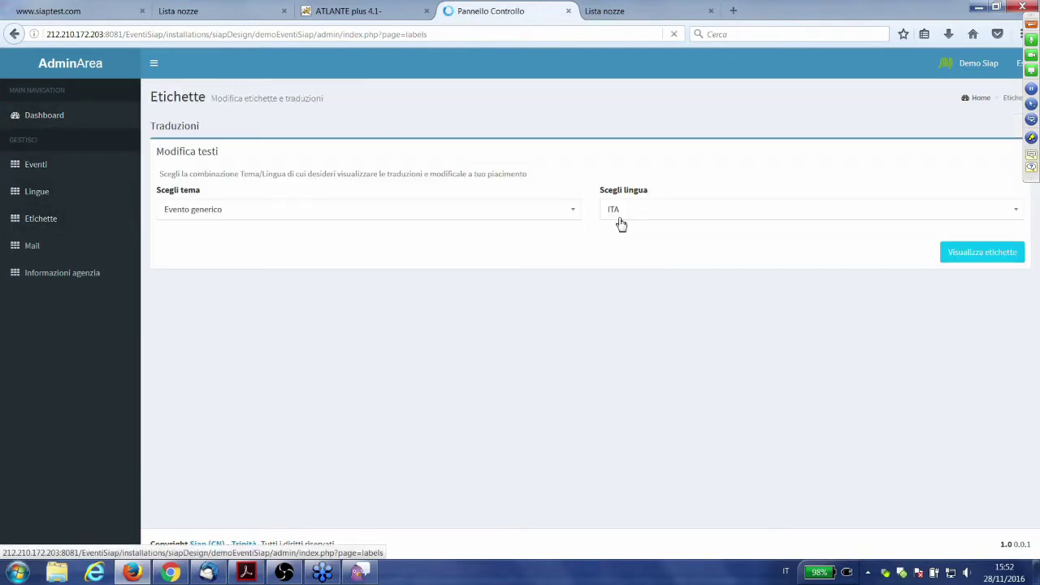
pyautogui.click(528, 212)
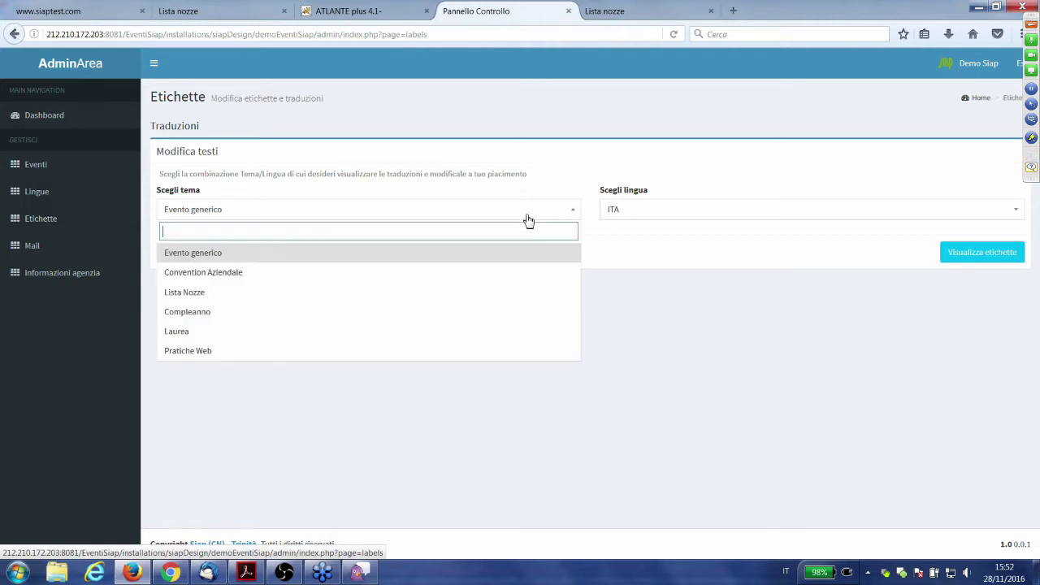
pyautogui.click(493, 294)
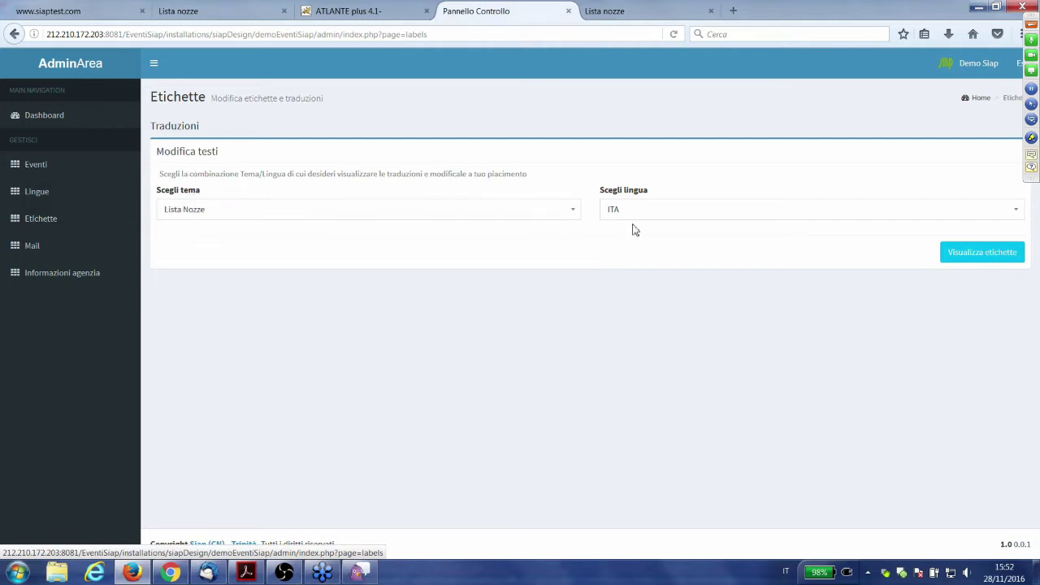
pyautogui.click(1011, 259)
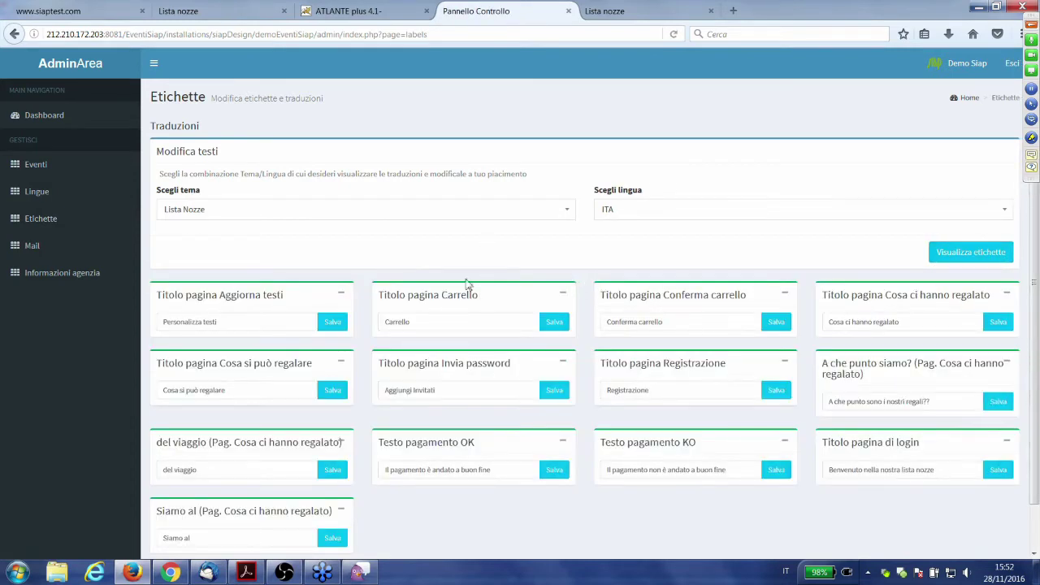
# - Change the Aggiorna testi page title label to 'Personalizza testi 2' and save it
pyautogui.click(615, 18)
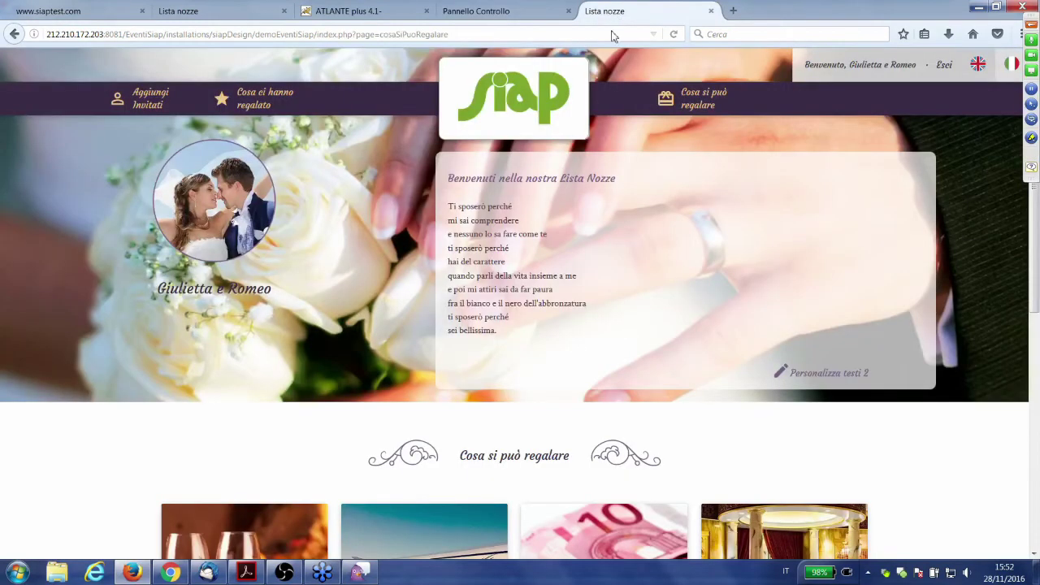
pyautogui.click(479, 13)
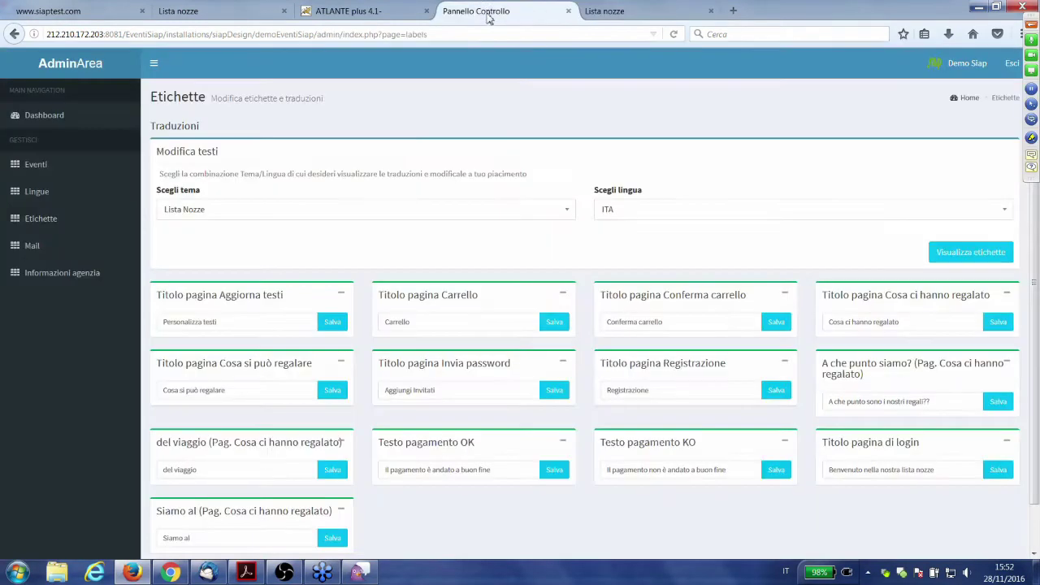
pyautogui.click(293, 322)
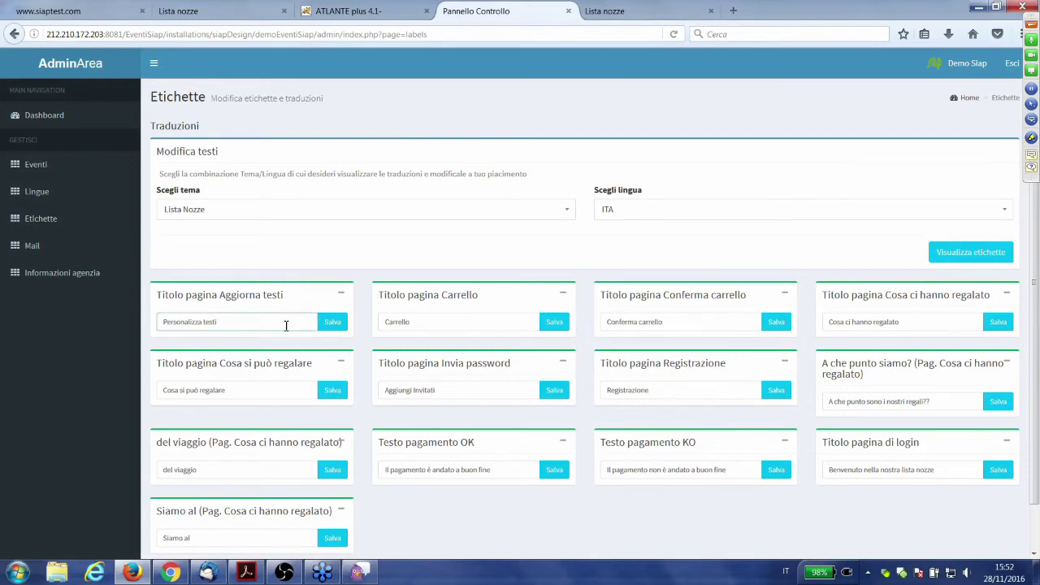
pyautogui.write('2')
pyautogui.click(333, 328)
# - Reload the public wedding-list page to verify the new title, then return to the admin panel
pyautogui.click(604, 12)
pyautogui.press('F5')
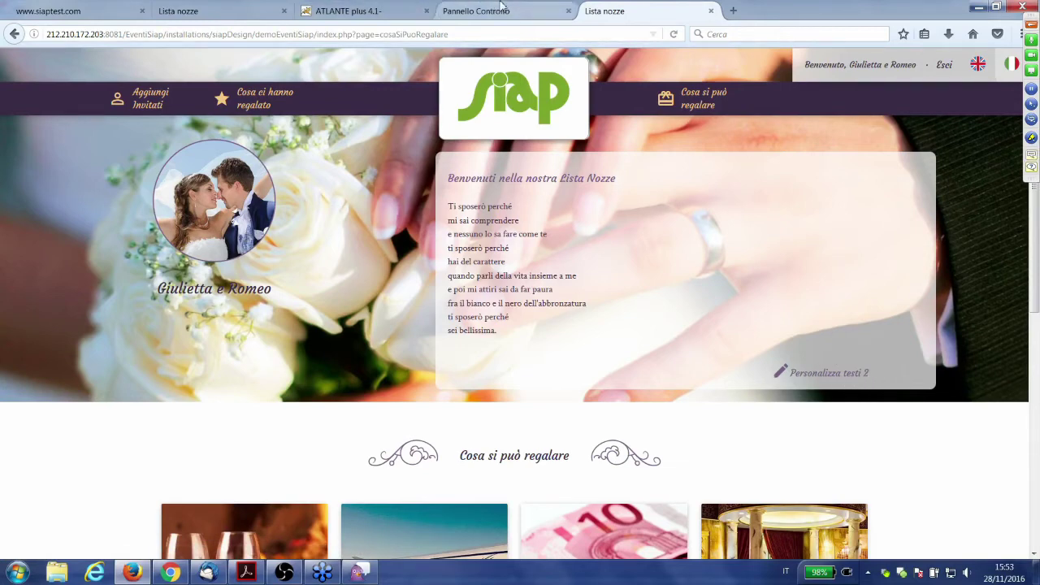
pyautogui.click(472, 10)
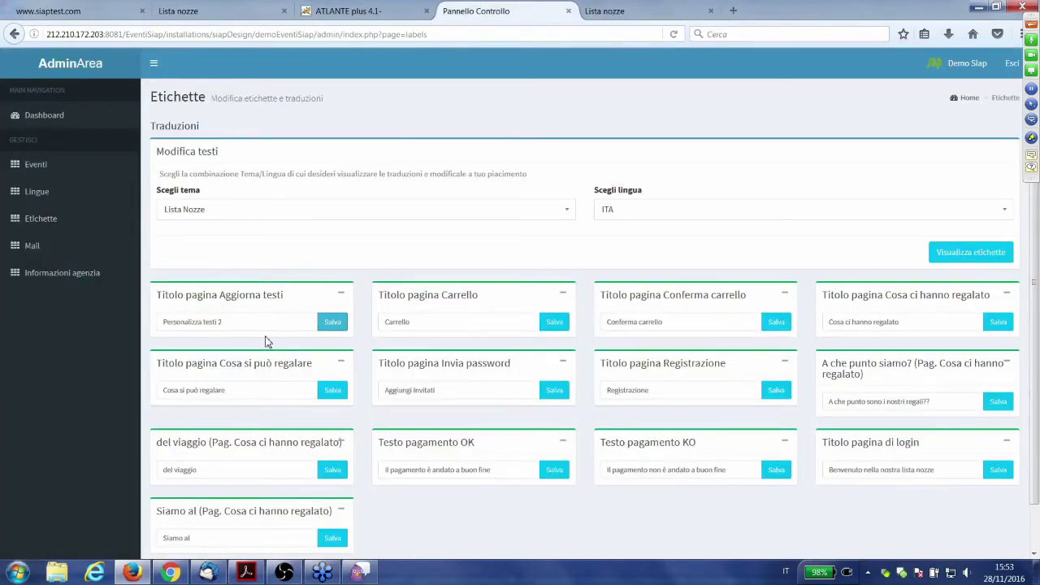
pyautogui.scroll(-1, 268, 343)
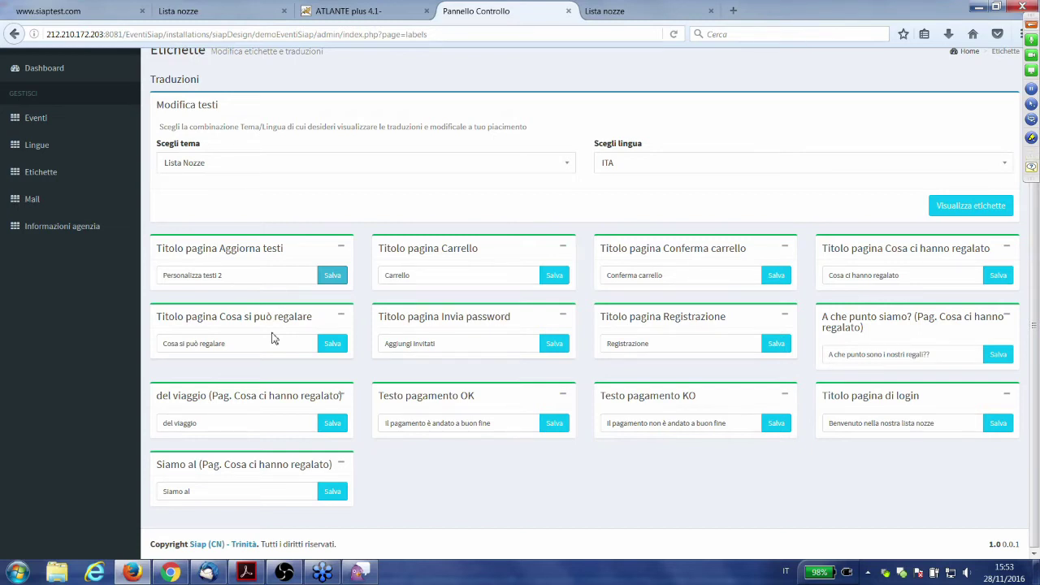
pyautogui.scroll(1, 274, 339)
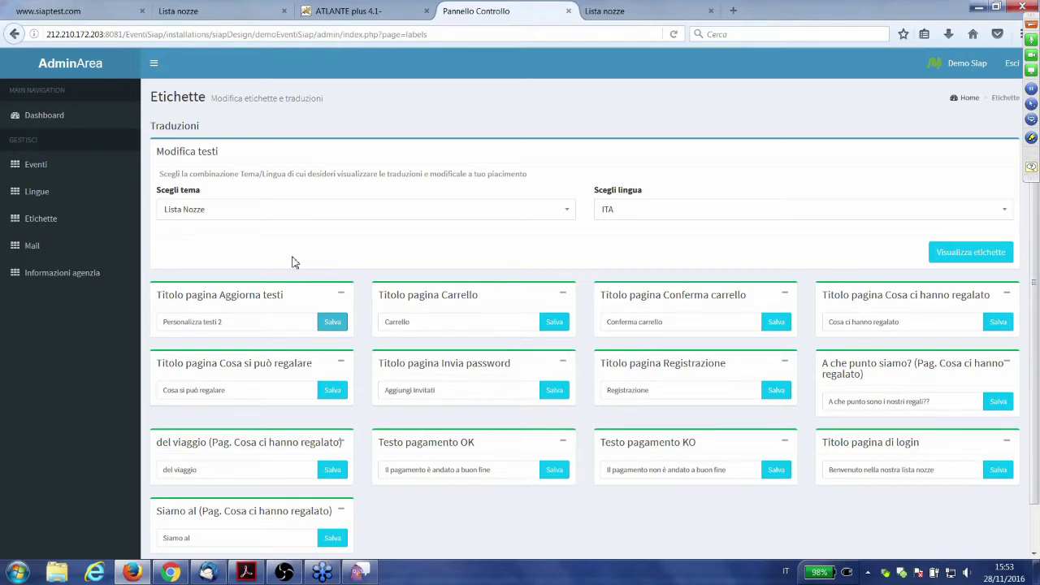
pyautogui.click(626, 10)
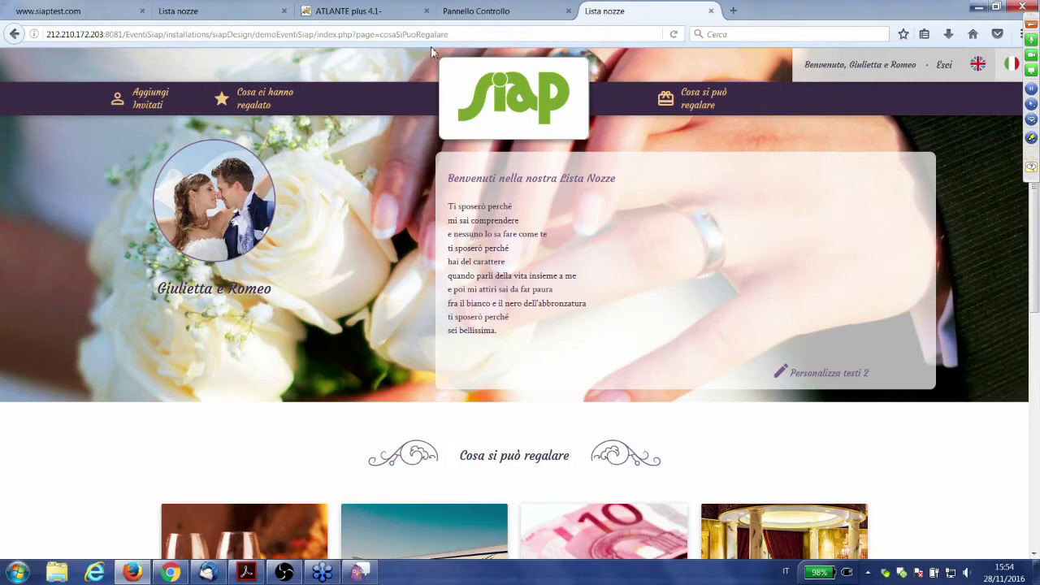
pyautogui.click(478, 18)
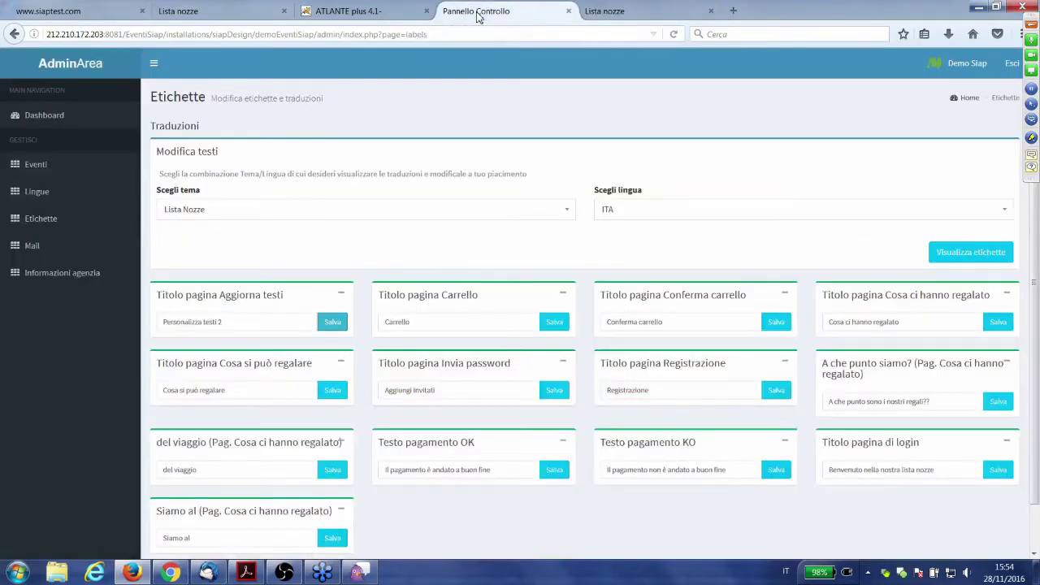
# - Load the mail templates available for the Lista Nozze theme
pyautogui.click(48, 119)
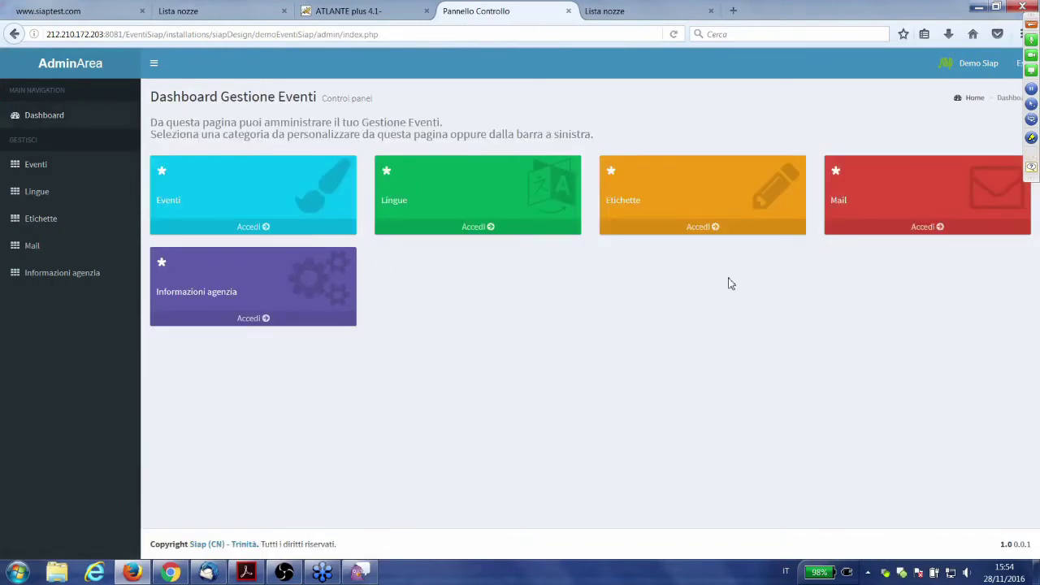
pyautogui.click(889, 232)
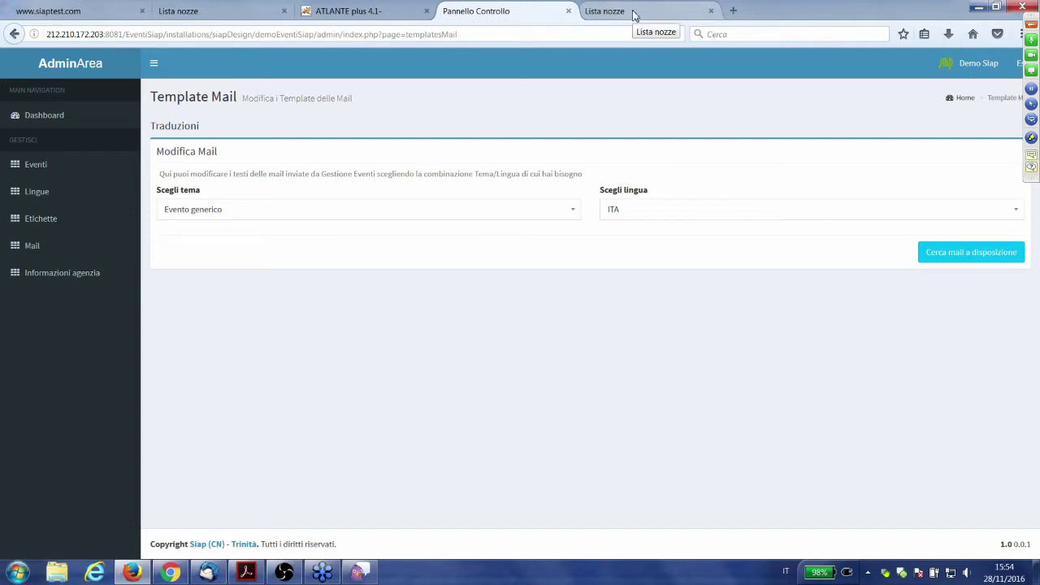
pyautogui.click(569, 210)
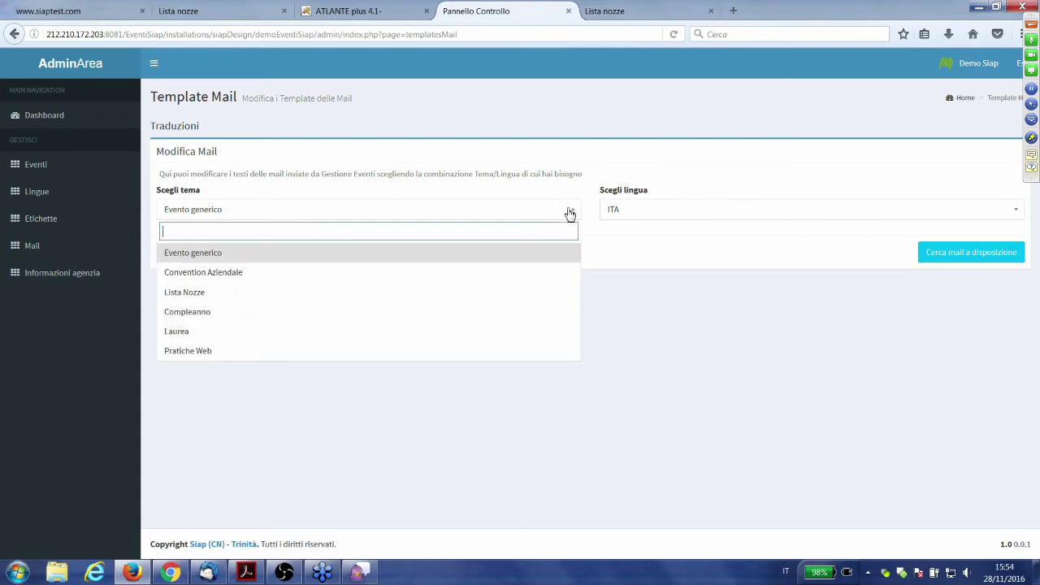
pyautogui.click(544, 294)
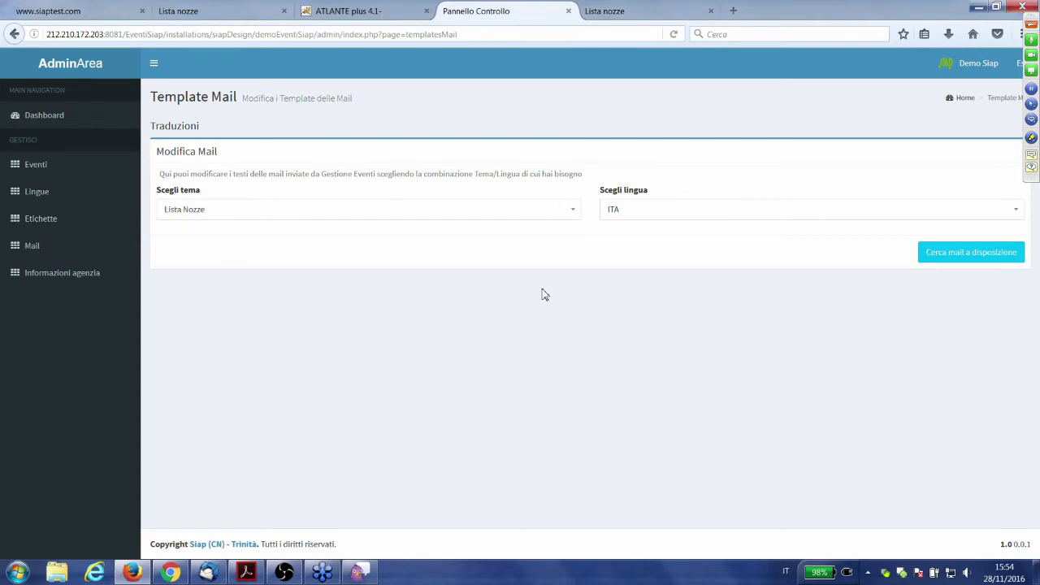
pyautogui.click(946, 265)
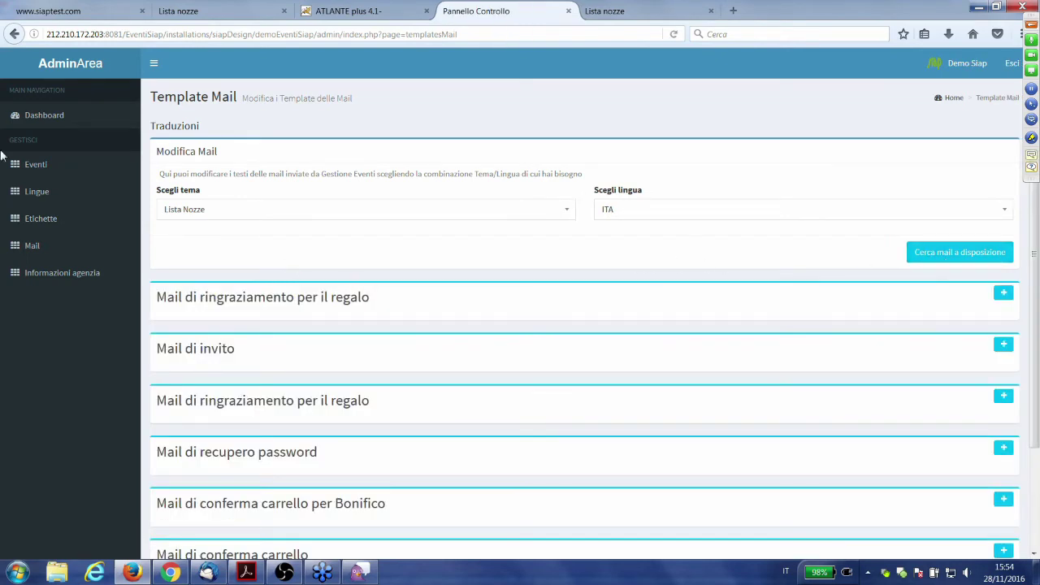
# - Expand the Mail di invito template and review its subject and message body
pyautogui.scroll(-3, 285, 253)
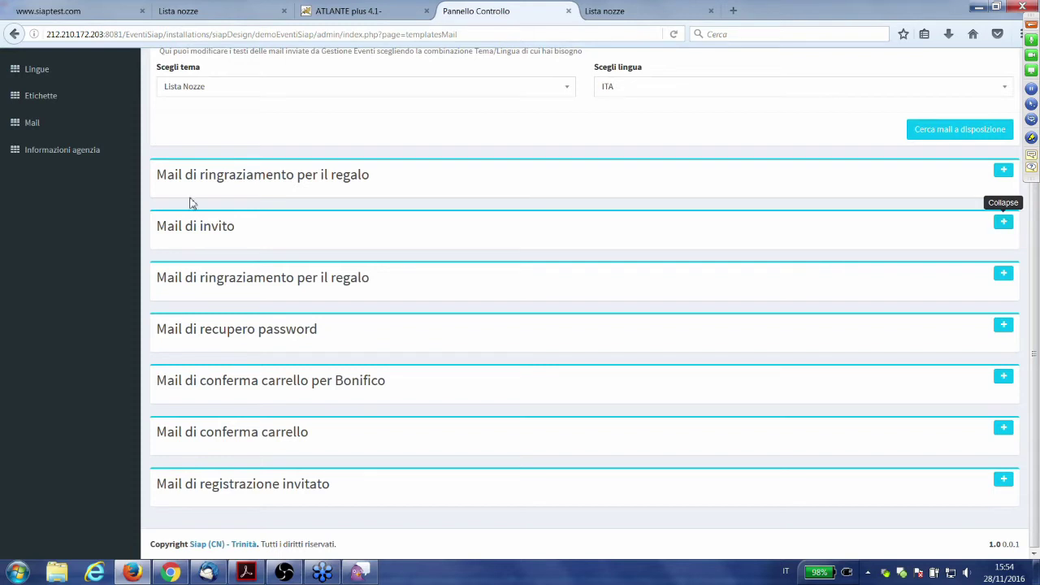
pyautogui.click(1003, 223)
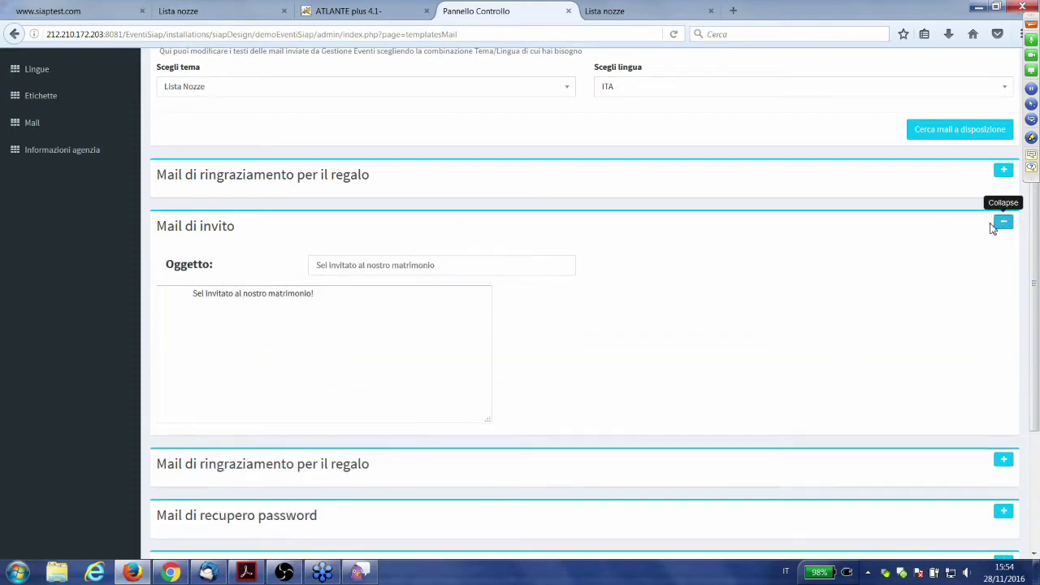
pyautogui.doubleClick(206, 225)
pyautogui.click(255, 239)
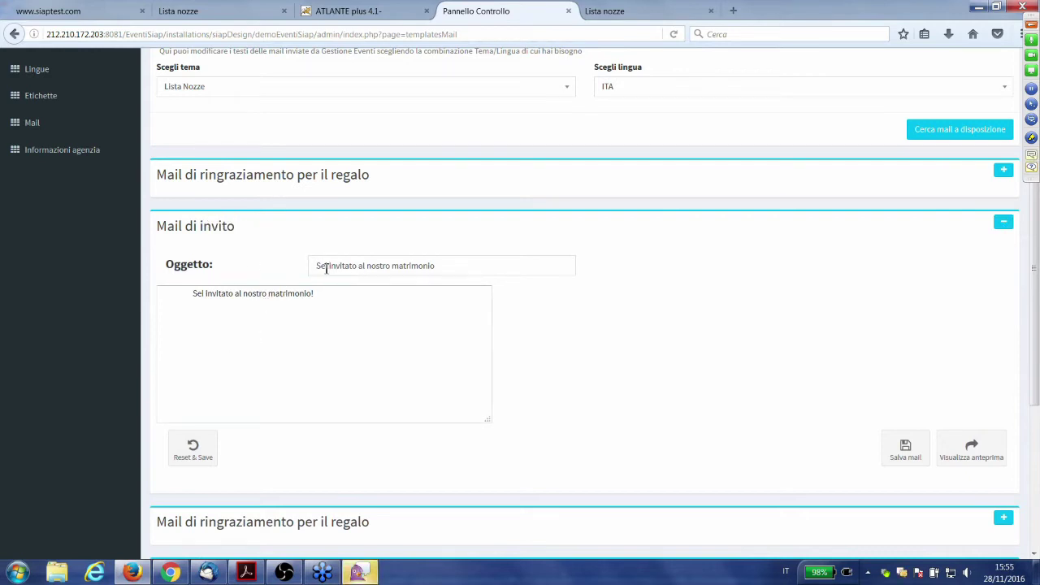
pyautogui.moveTo(325, 265); pyautogui.dragTo(354, 271)
pyautogui.click(189, 294)
pyautogui.click(210, 573)
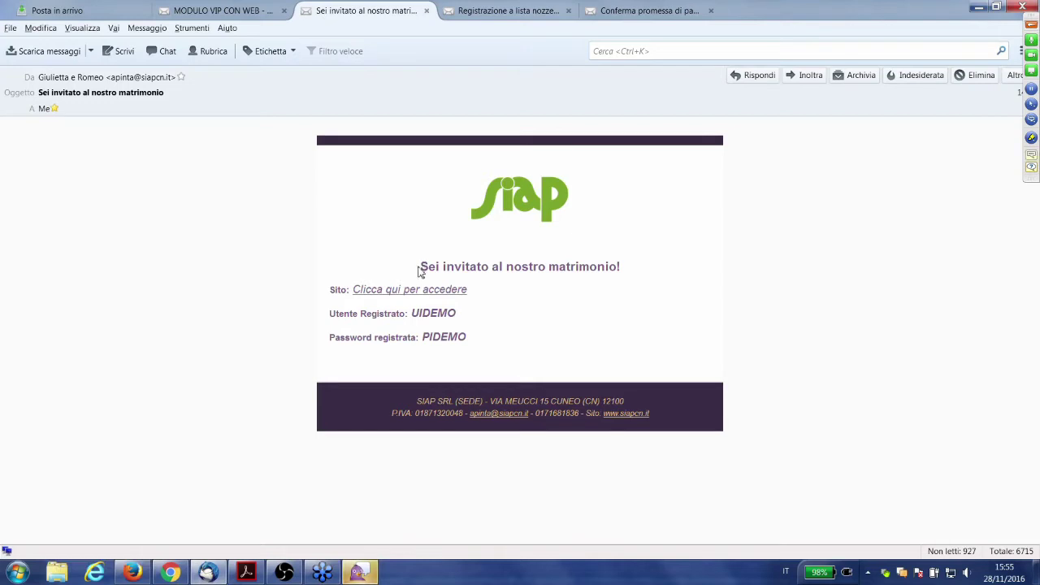
pyautogui.moveTo(422, 269); pyautogui.dragTo(634, 281)
pyautogui.click(633, 281)
pyautogui.moveTo(421, 271); pyautogui.dragTo(639, 281)
pyautogui.click(458, 274)
pyautogui.moveTo(53, 93); pyautogui.dragTo(78, 94)
pyautogui.click(572, 284)
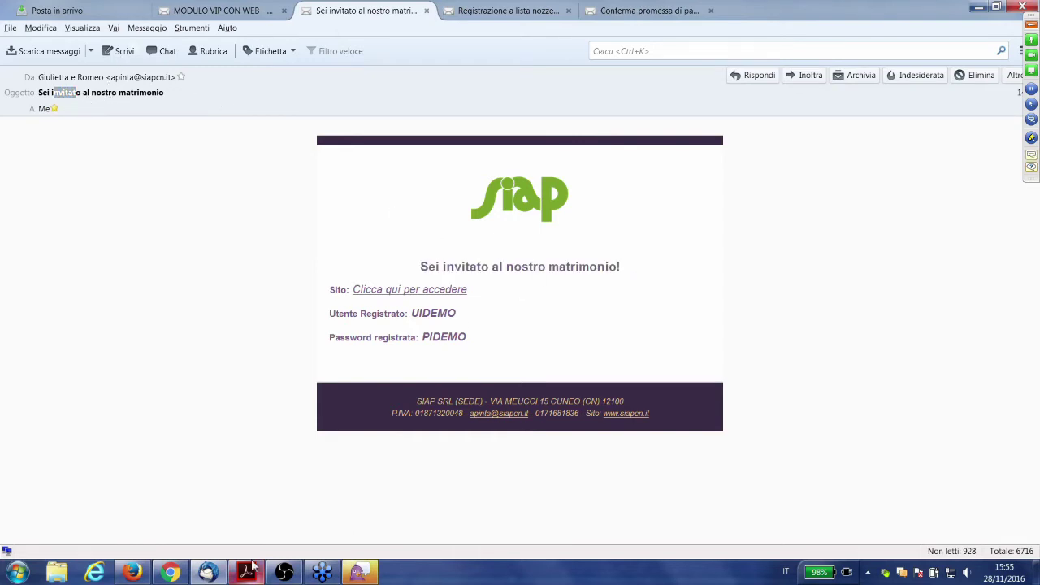
pyautogui.moveTo(330, 287); pyautogui.dragTo(479, 343)
pyautogui.click(219, 510)
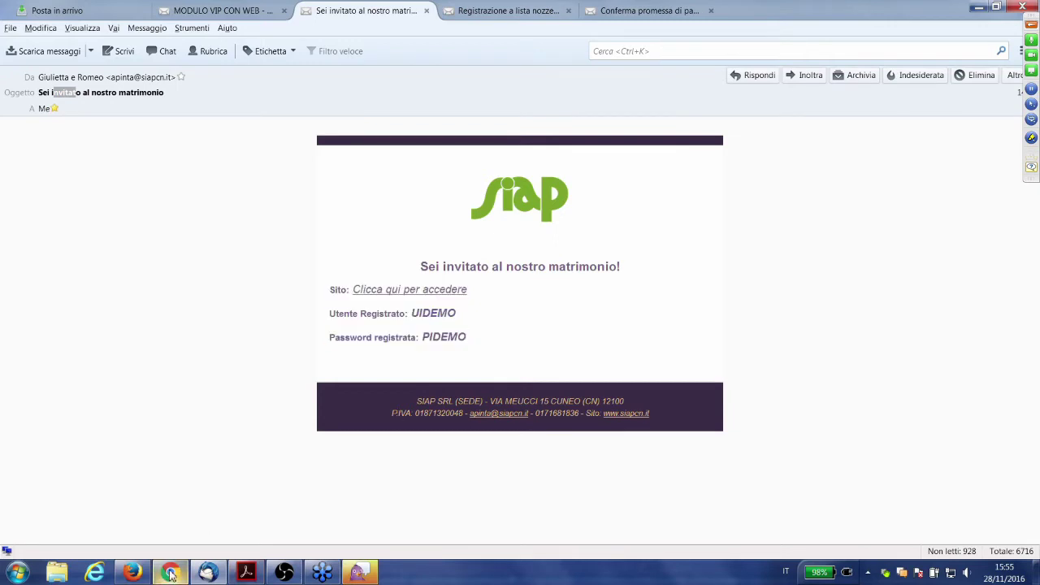
pyautogui.click(130, 574)
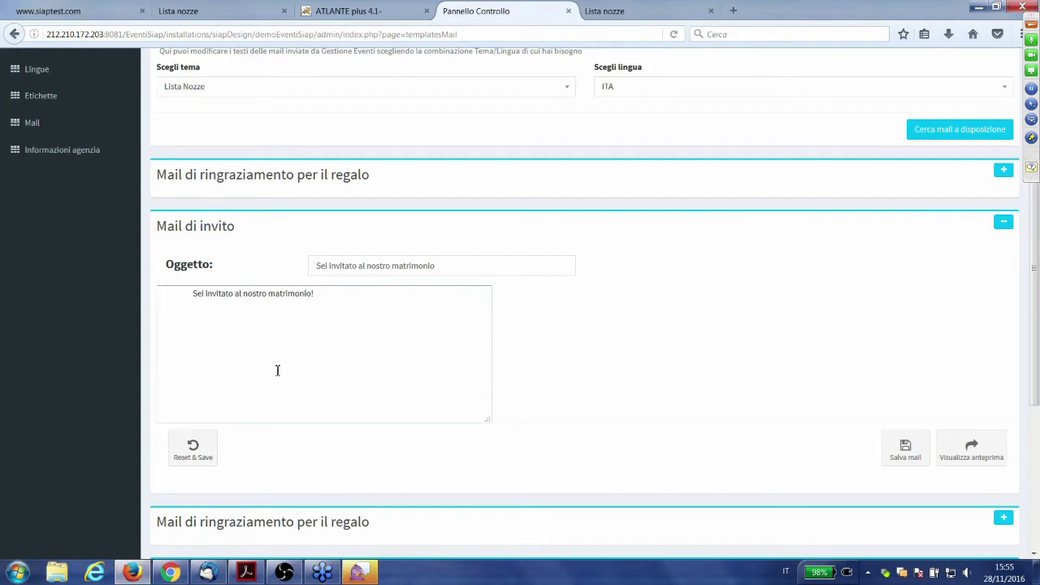
pyautogui.scroll(3, 290, 373)
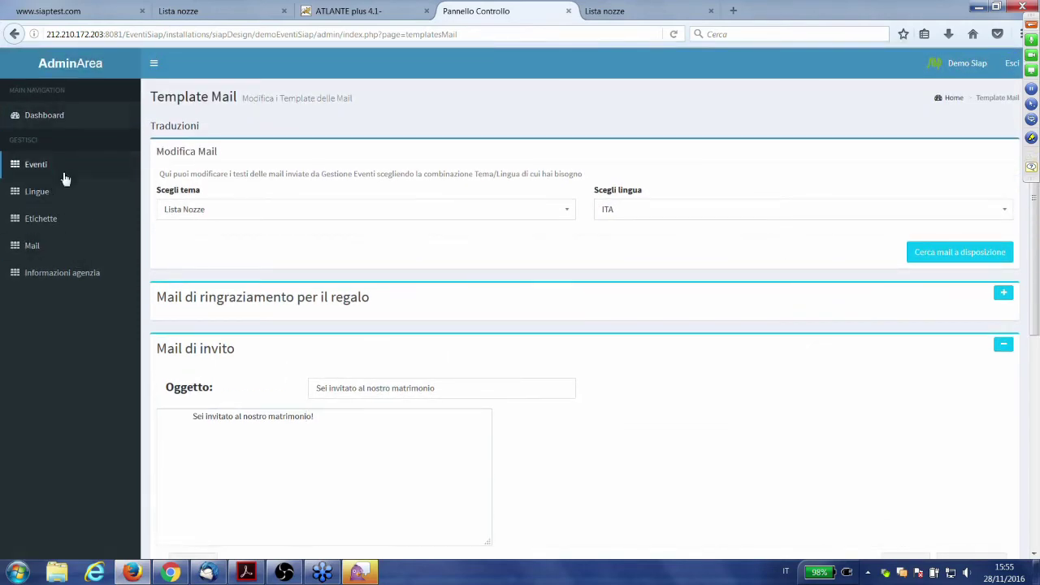
pyautogui.hotkey('alt', 'Tab')
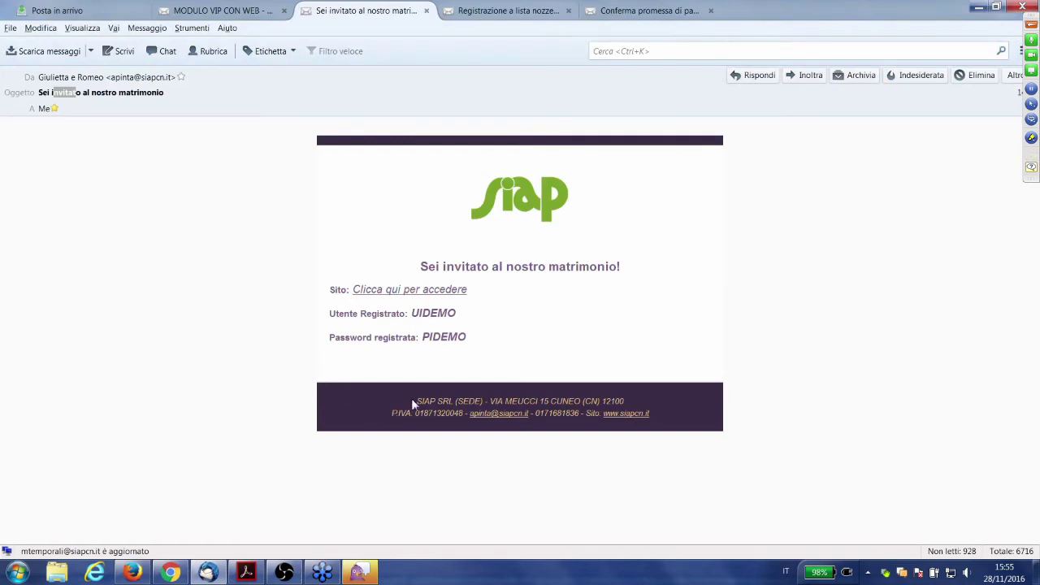
pyautogui.moveTo(411, 399); pyautogui.dragTo(473, 413)
pyautogui.click(493, 401)
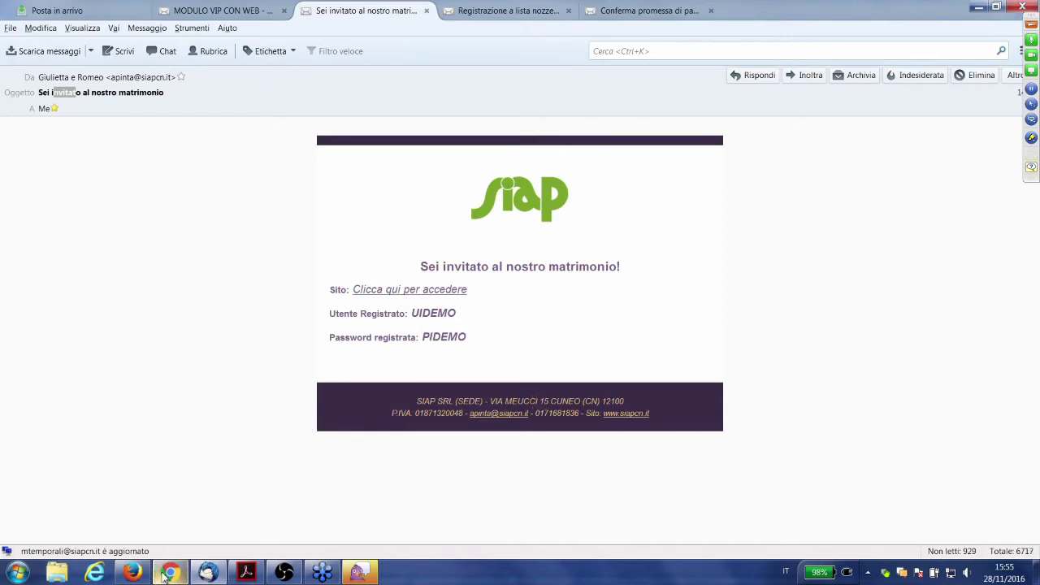
pyautogui.click(128, 574)
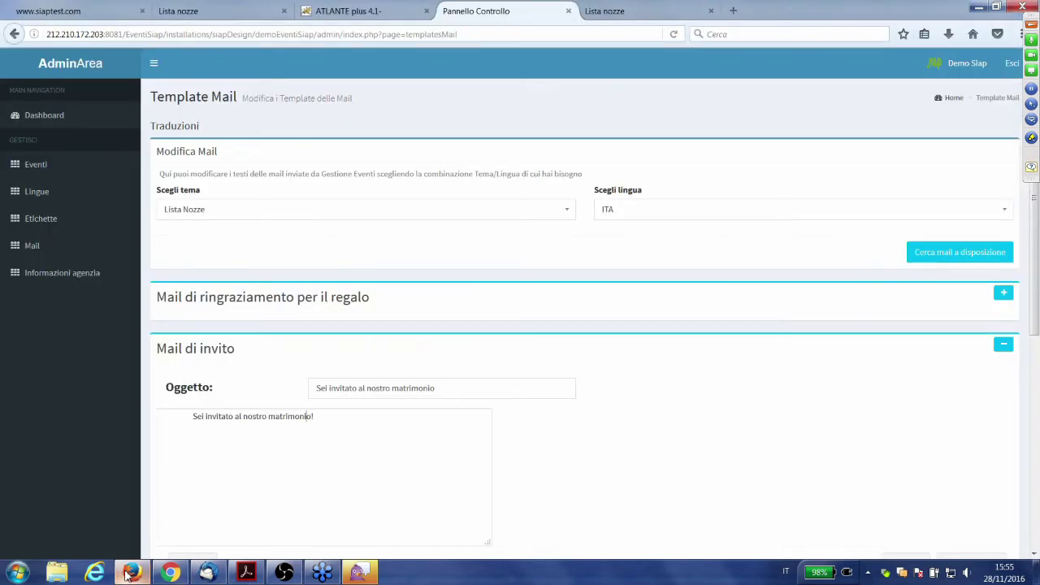
# - Review the company details in Informazioni agenzia, comparing them with the received invitation e-mail
pyautogui.click(86, 280)
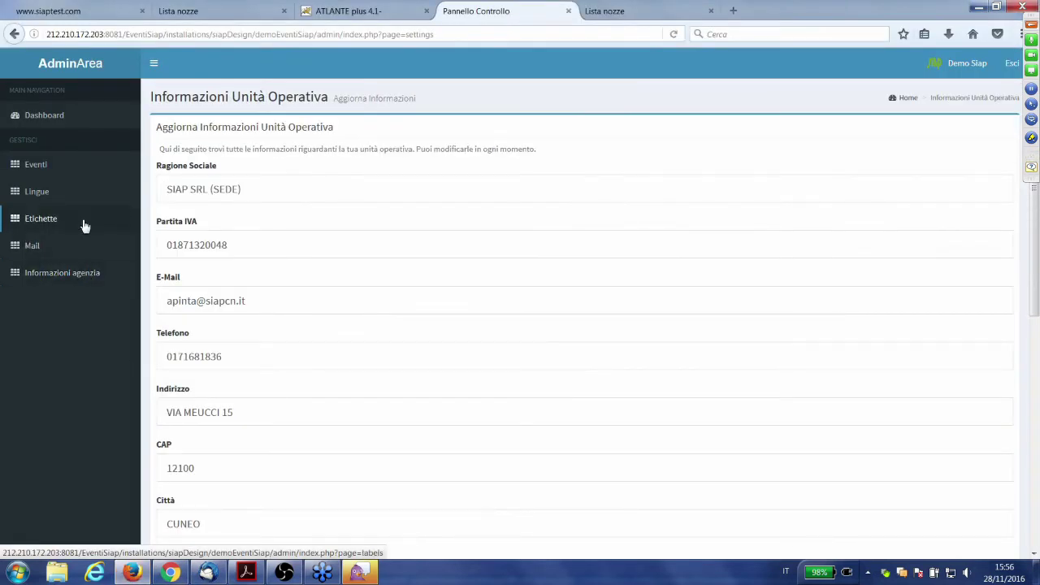
pyautogui.tripleClick(190, 191)
pyautogui.click(260, 195)
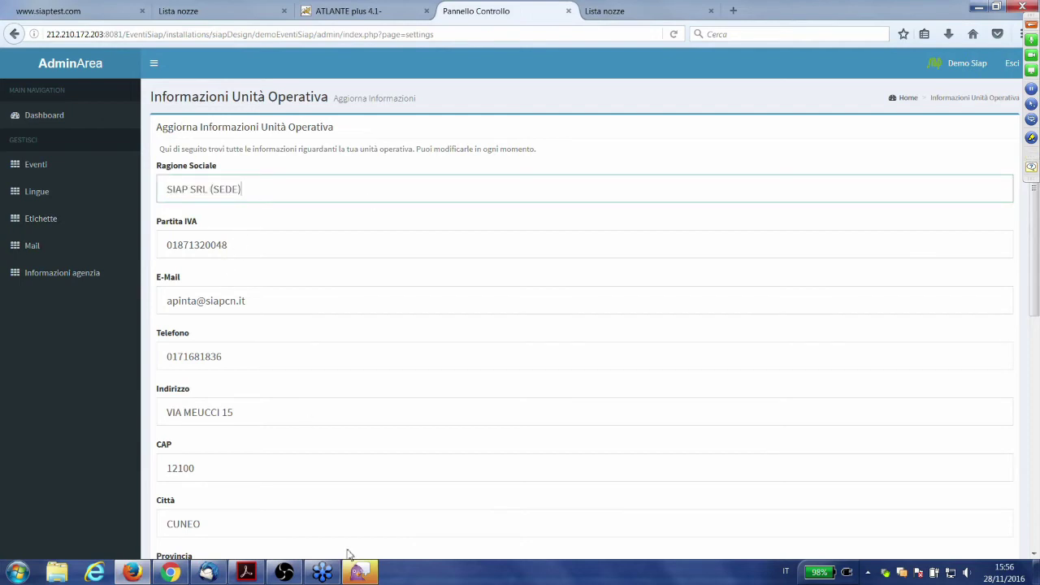
pyautogui.scroll(-2, 286, 362)
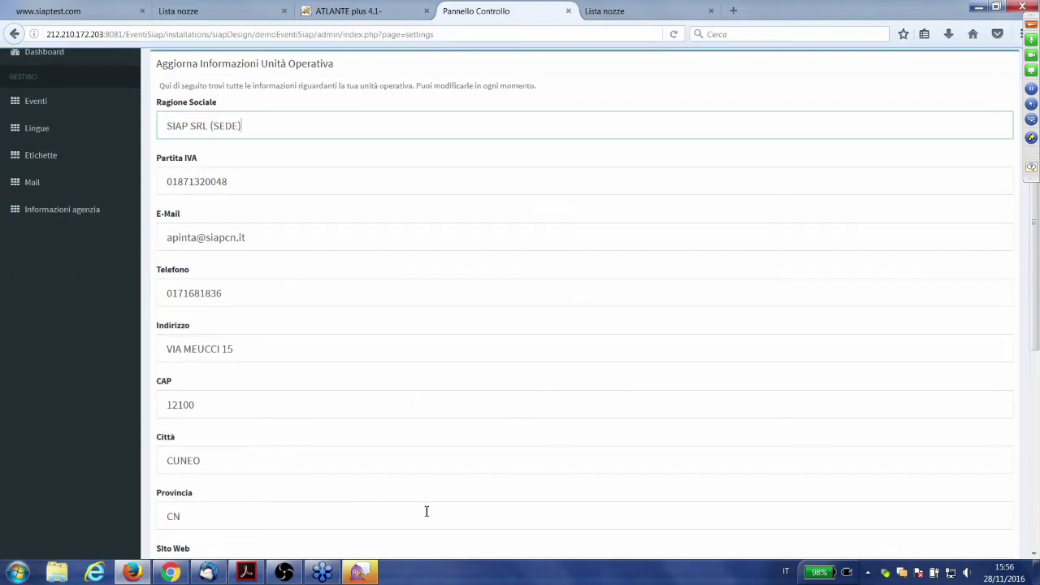
pyautogui.scroll(-2, 426, 512)
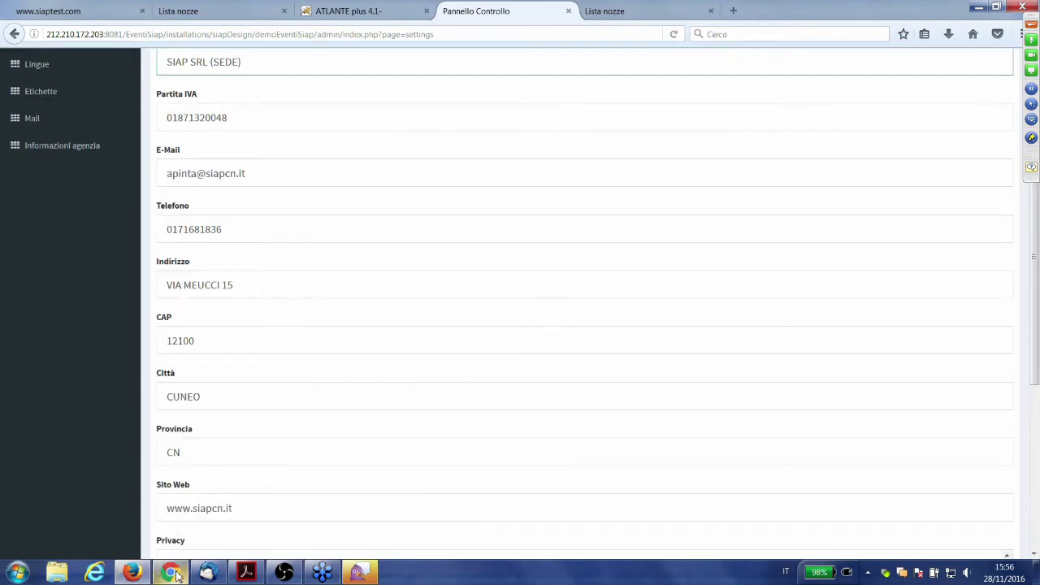
pyautogui.moveTo(163, 576)
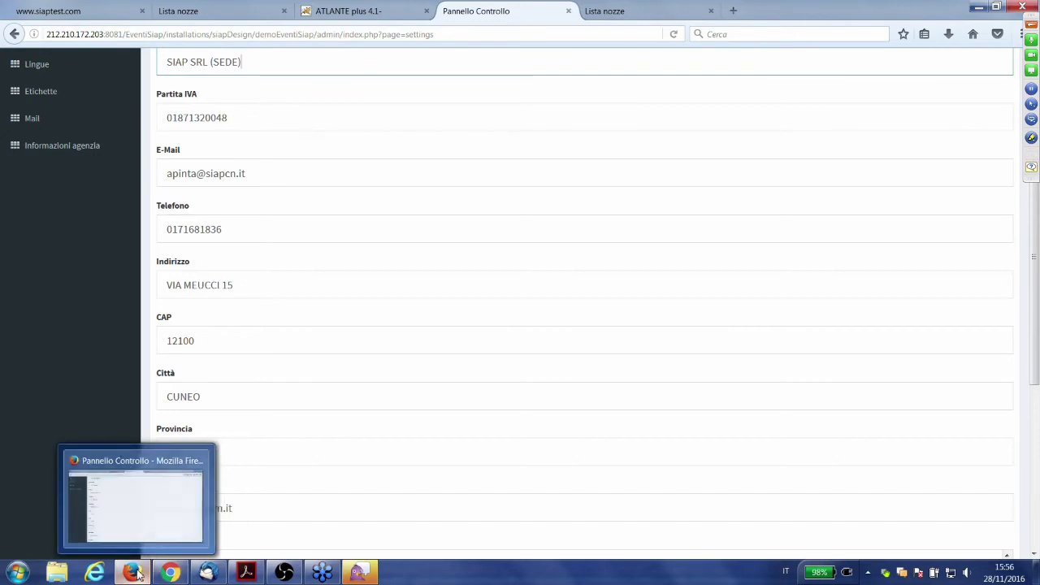
pyautogui.click(208, 572)
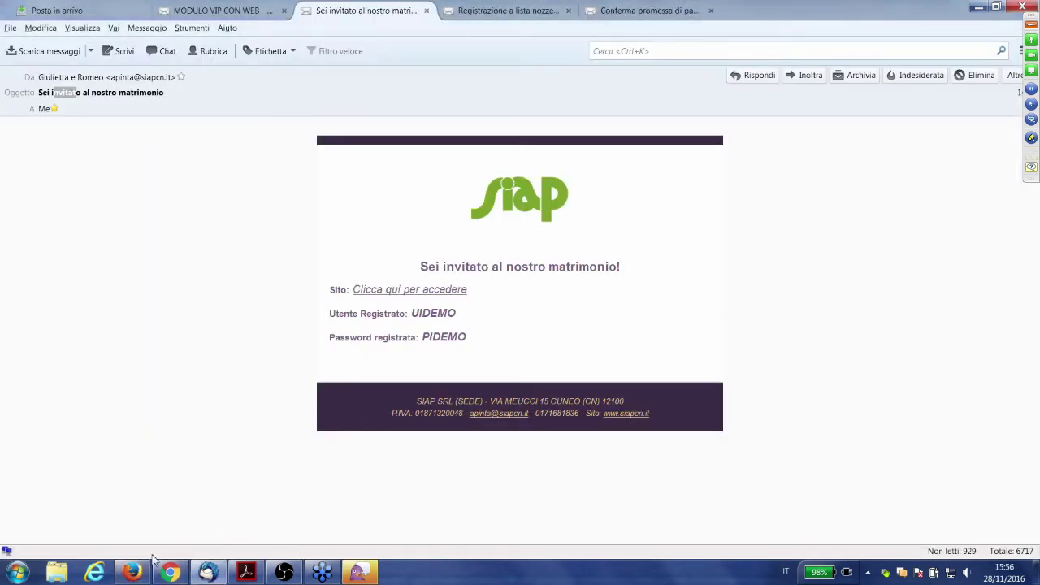
pyautogui.click(133, 574)
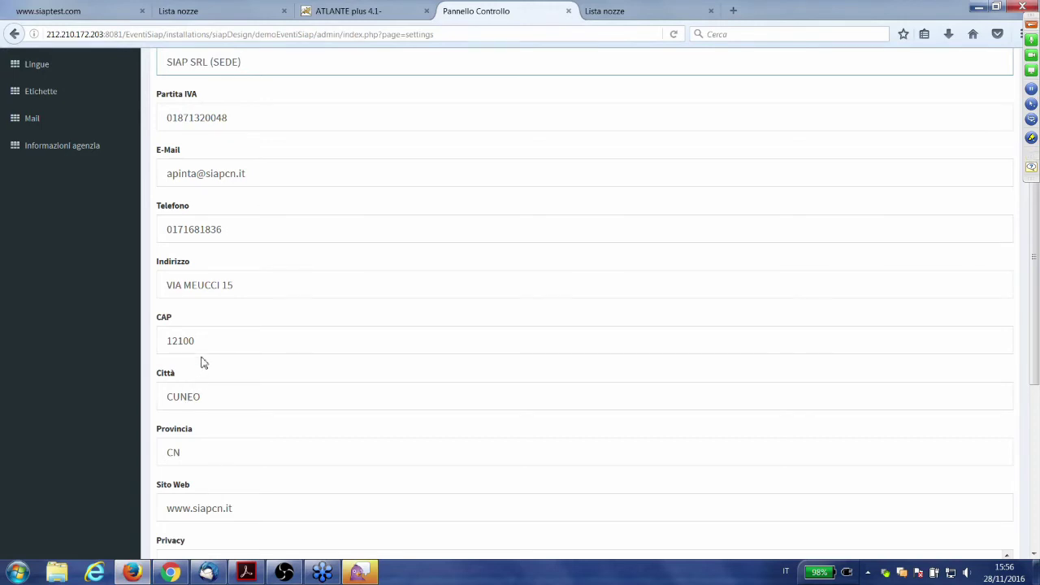
pyautogui.scroll(3, 203, 363)
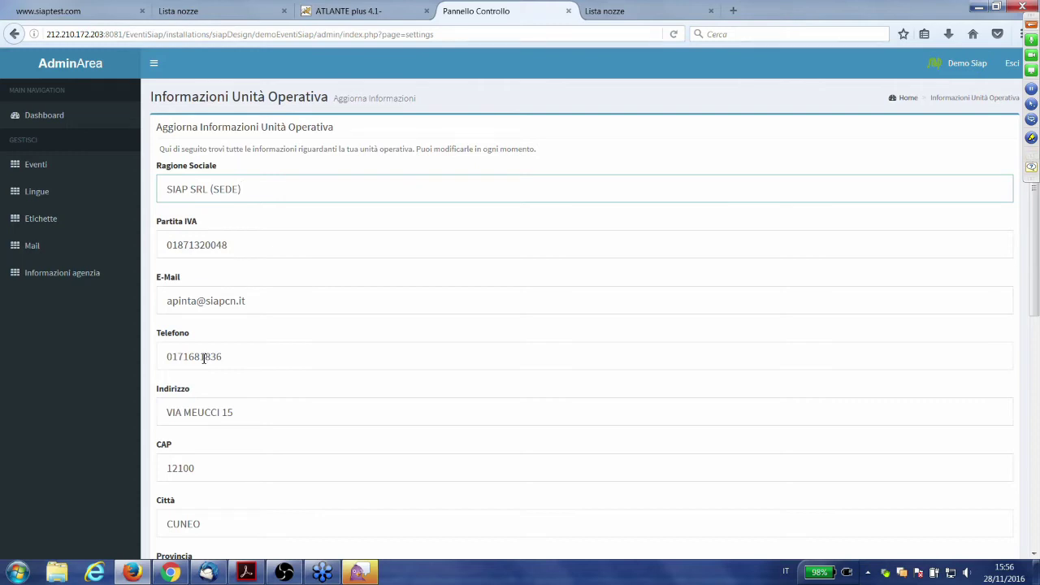
# - Look over the public wedding-list page, then return to Dashboard Gestione Eventi
pyautogui.click(603, 13)
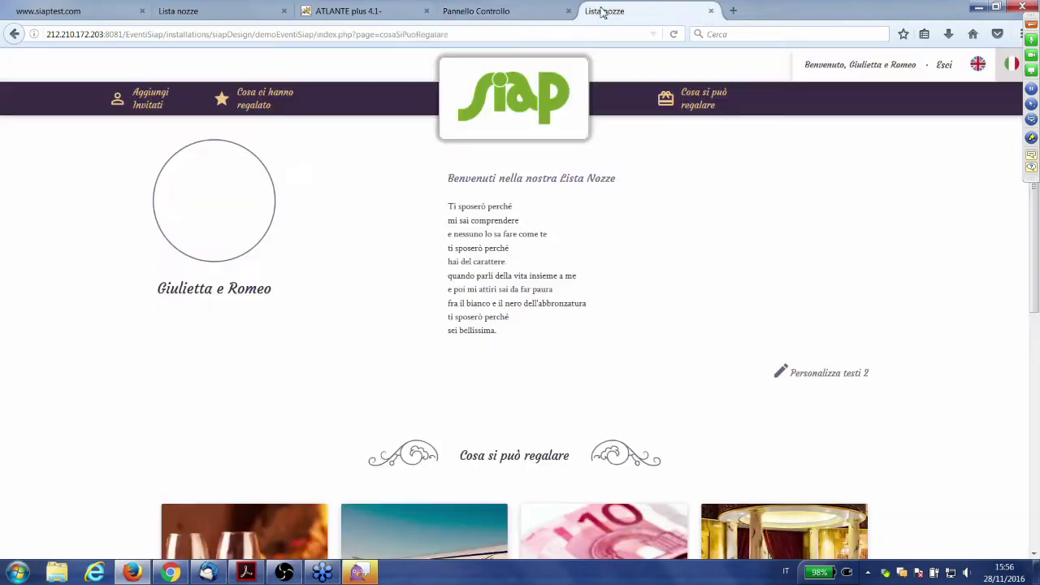
pyautogui.scroll(-5, 960, 275)
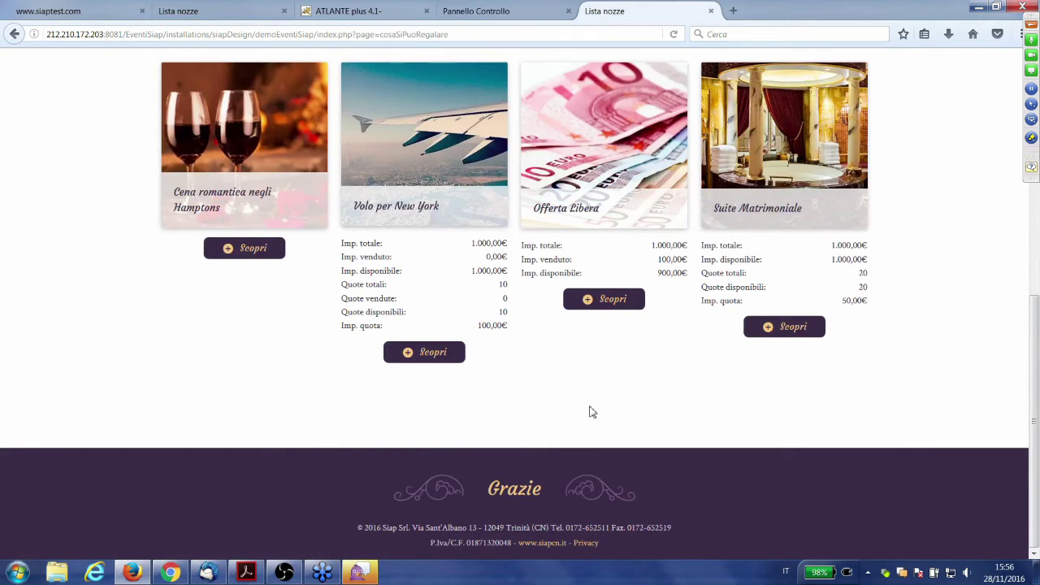
pyautogui.scroll(1, 590, 411)
pyautogui.scroll(1, 591, 411)
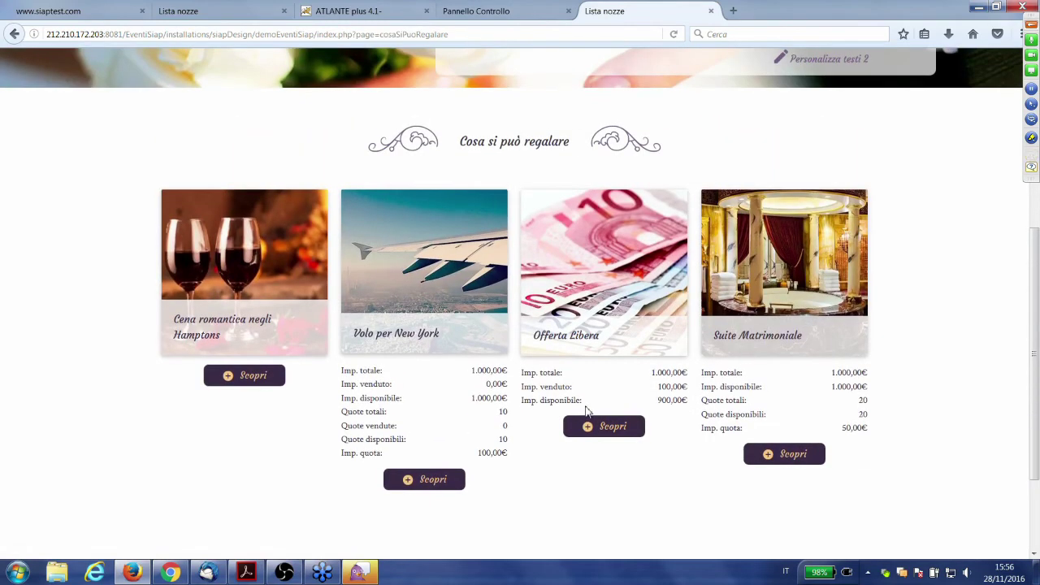
pyautogui.scroll(2, 591, 411)
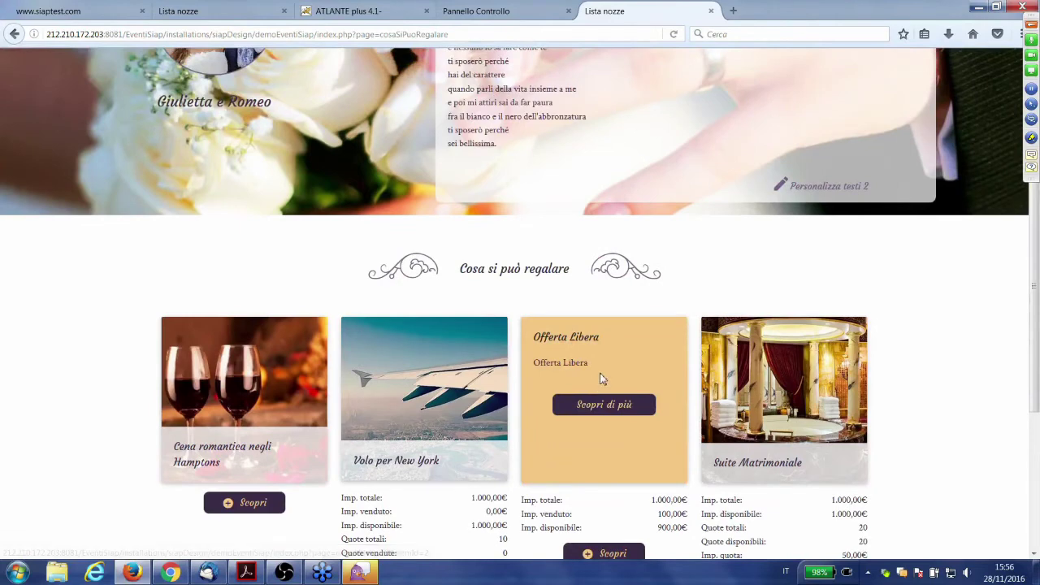
pyautogui.scroll(1, 599, 376)
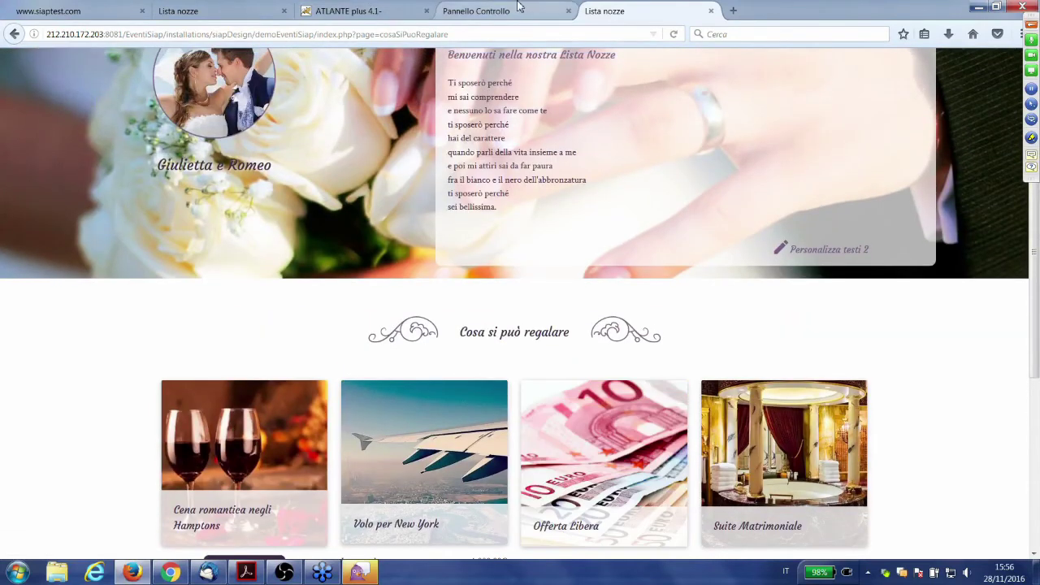
pyautogui.click(528, 9)
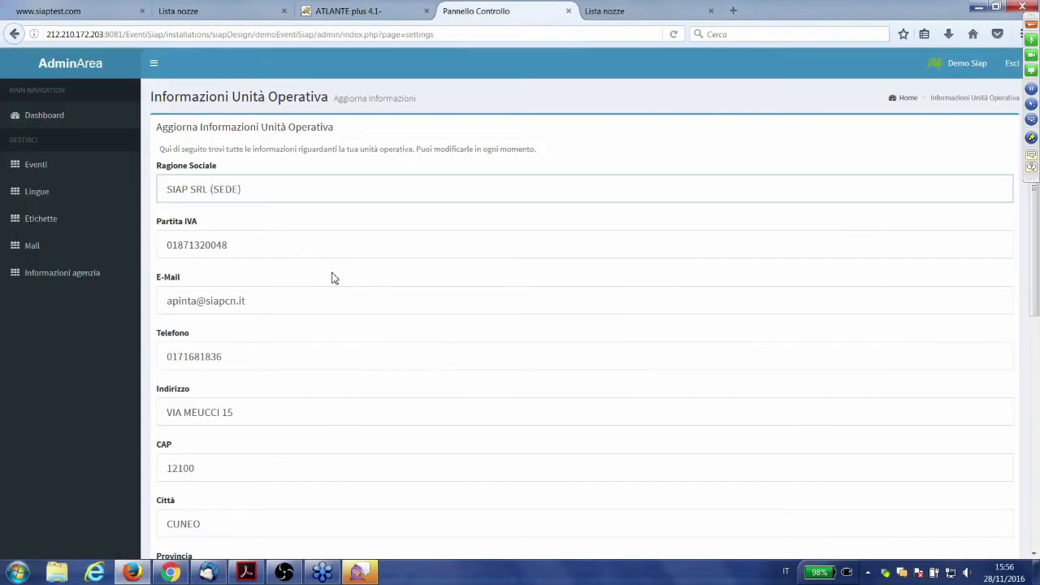
pyautogui.click(33, 117)
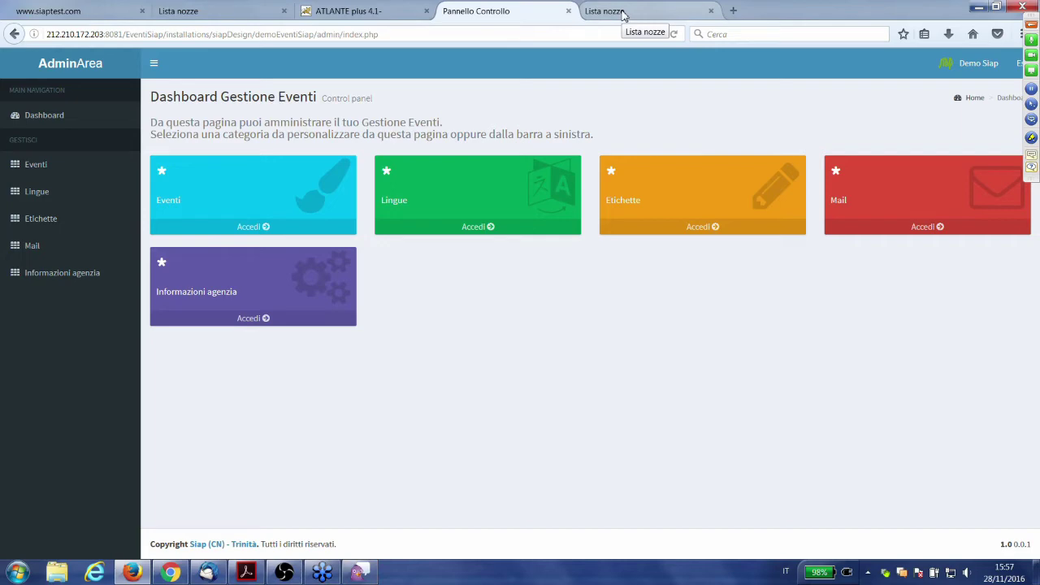
# - Show the top of the Lista nozze gift page with its welcome poem
pyautogui.click(622, 15)
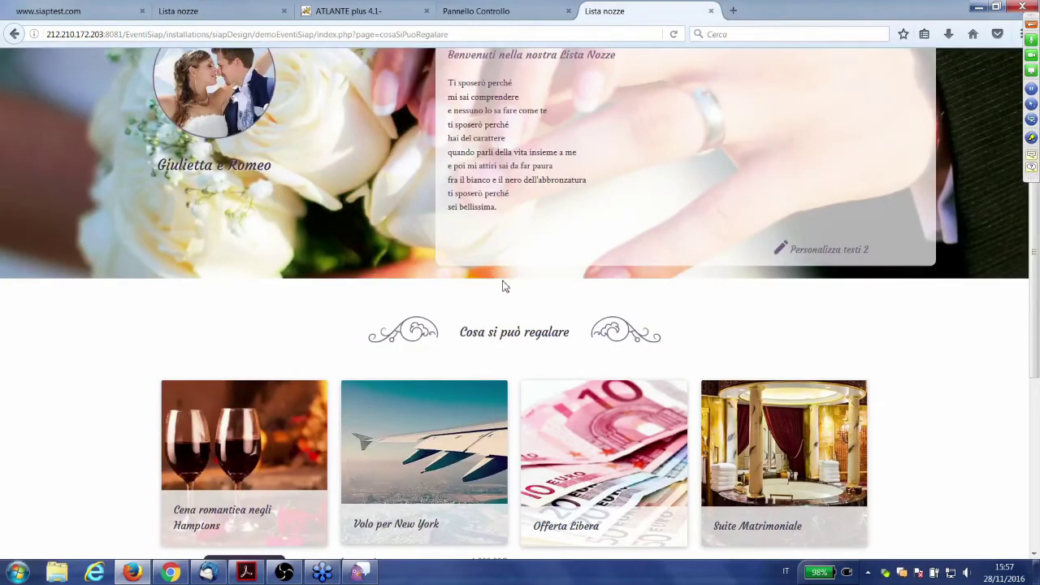
pyautogui.scroll(3, 493, 289)
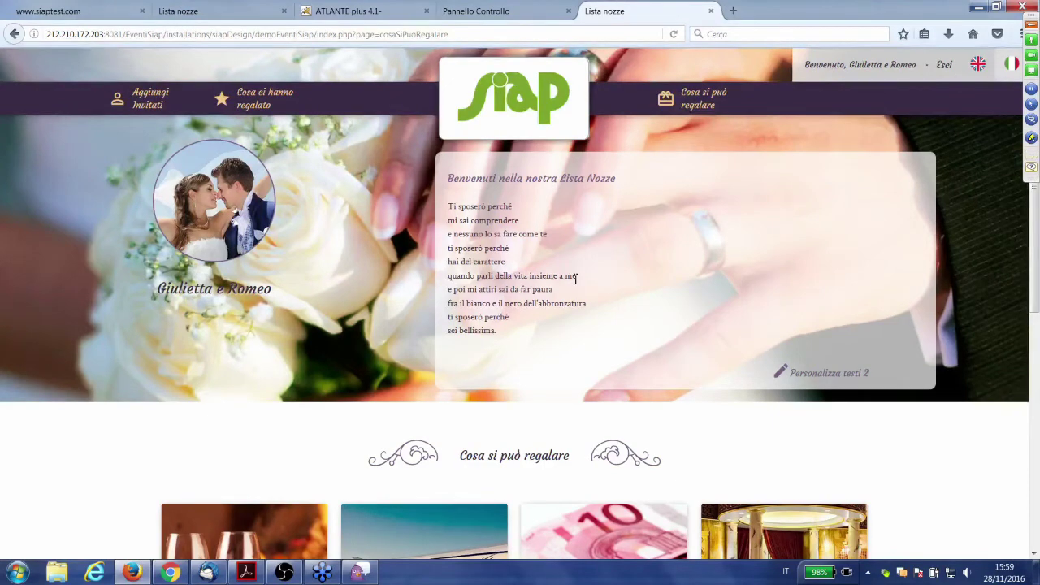
pyautogui.scroll(-3, 573, 280)
pyautogui.scroll(-2, 573, 280)
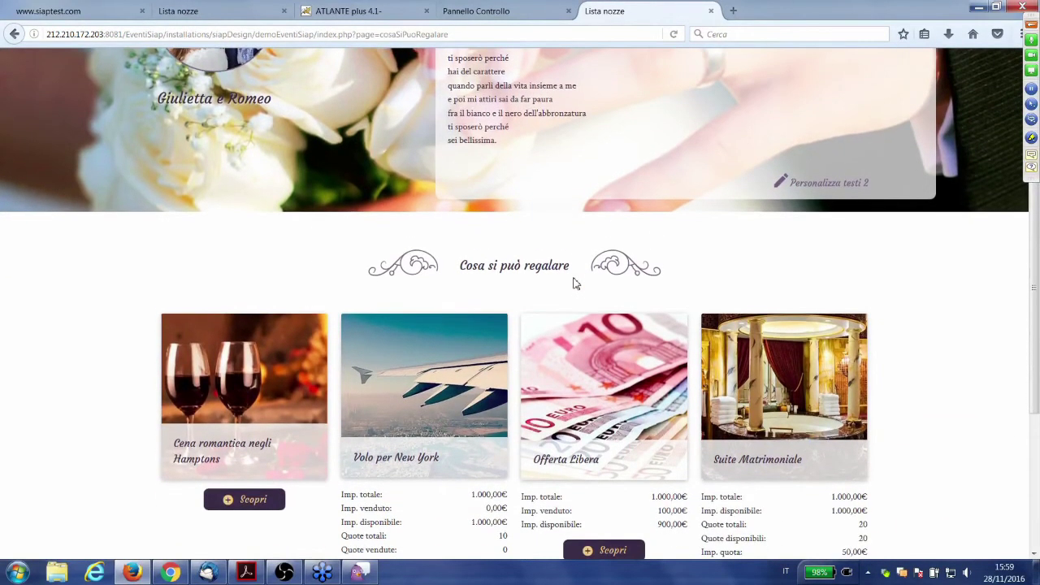
pyautogui.scroll(5, 574, 281)
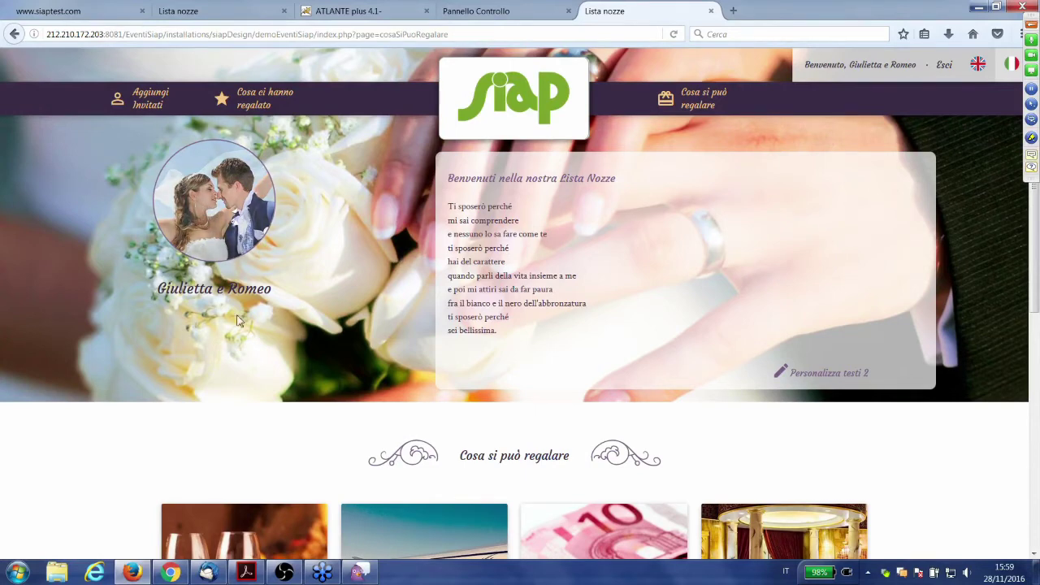
pyautogui.scroll(-1, 469, 321)
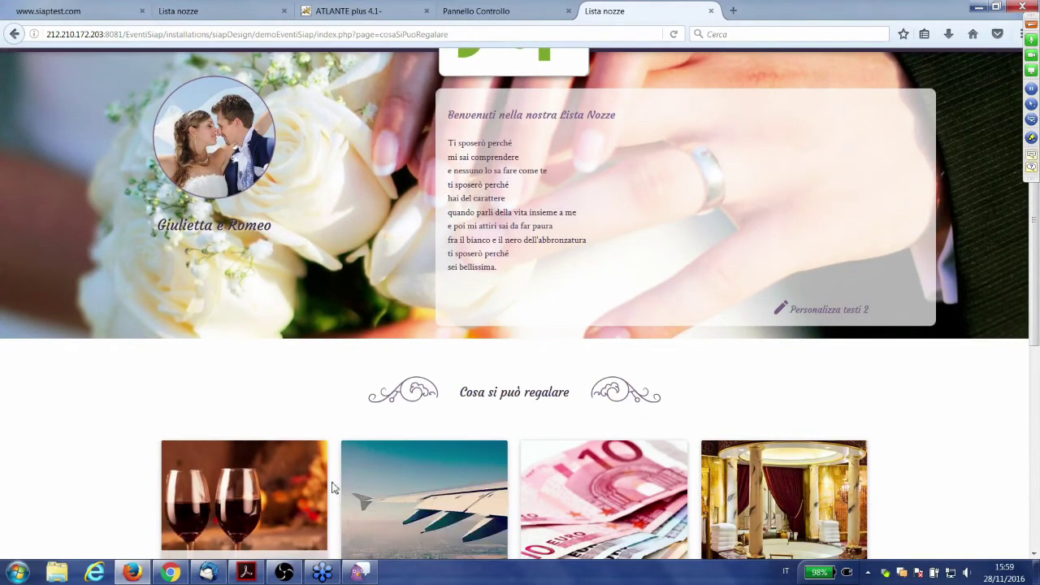
pyautogui.scroll(-1, 386, 421)
pyautogui.scroll(-1, 386, 420)
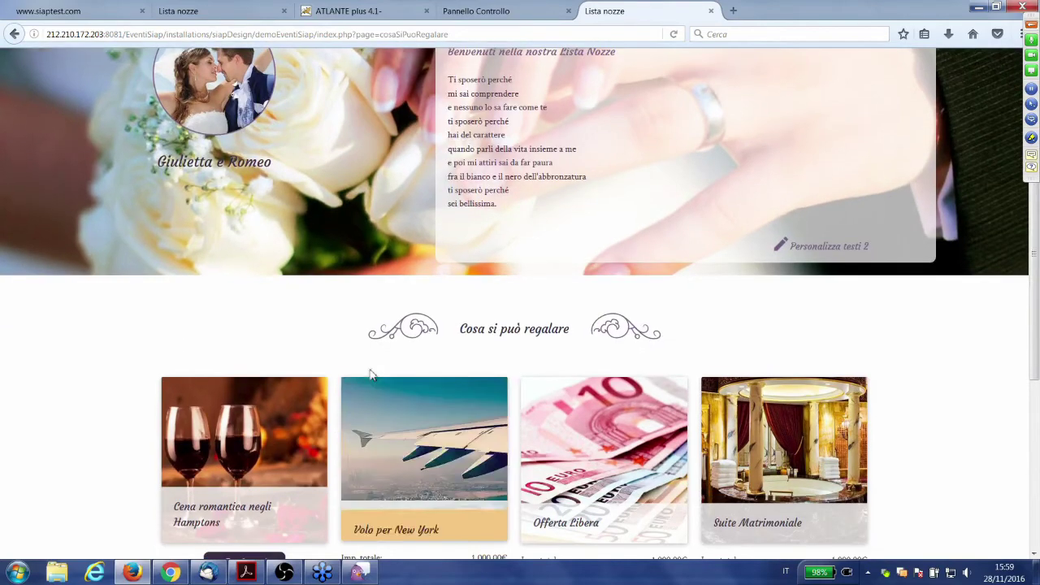
pyautogui.scroll(1, 350, 363)
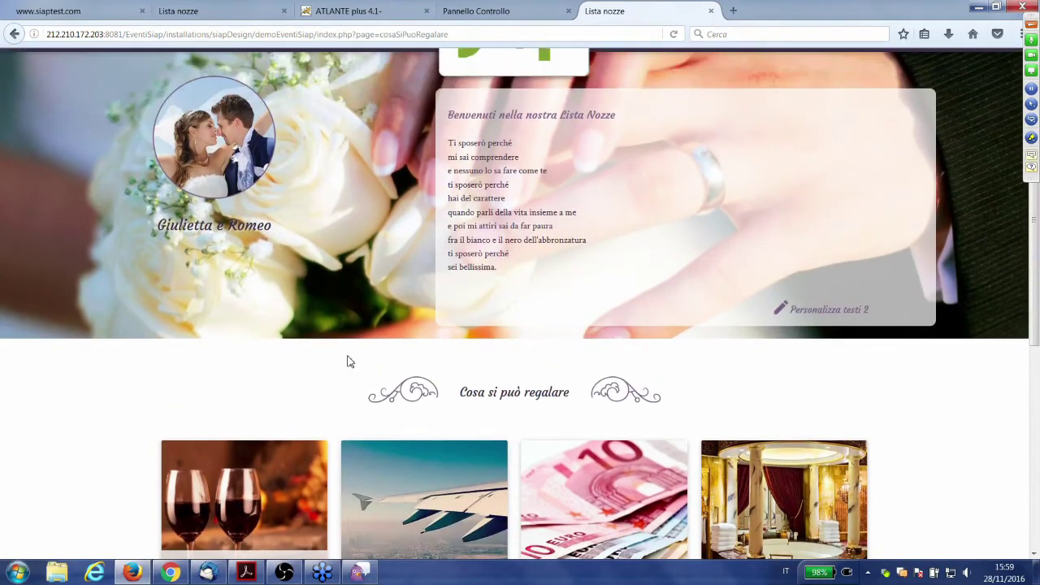
pyautogui.scroll(1, 346, 363)
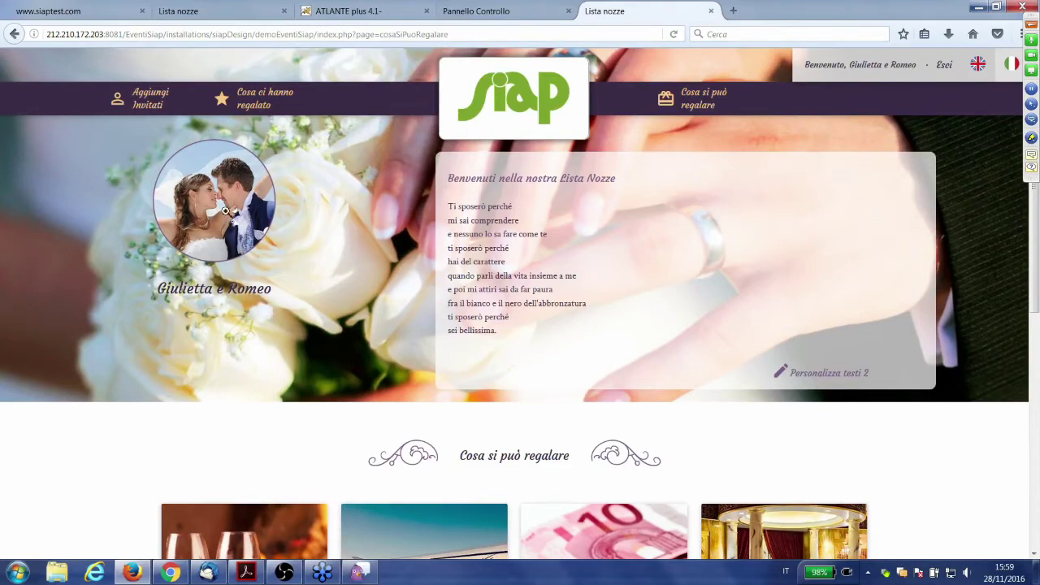
pyautogui.scroll(-2, 288, 268)
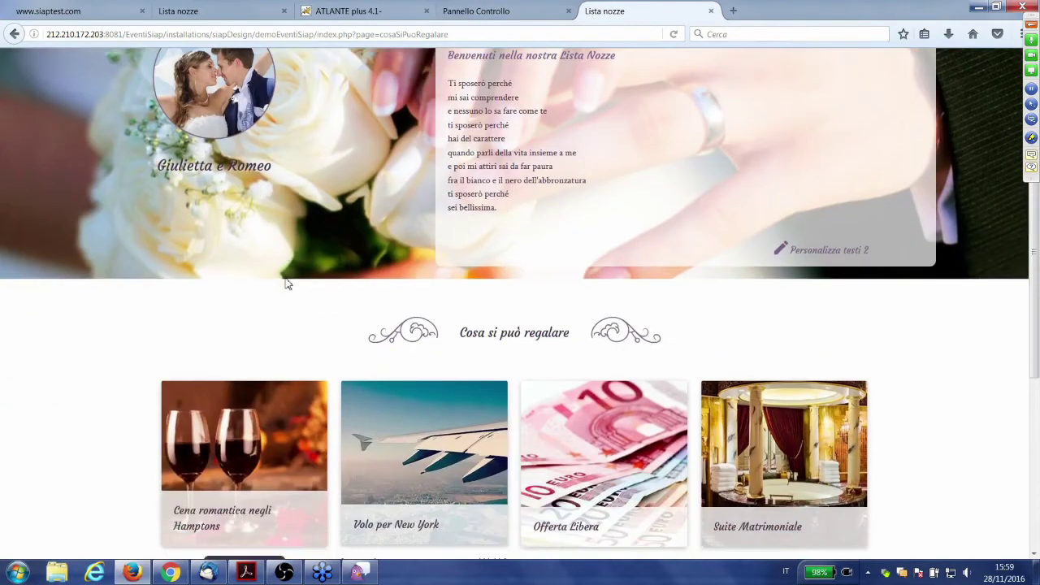
pyautogui.scroll(2, 299, 232)
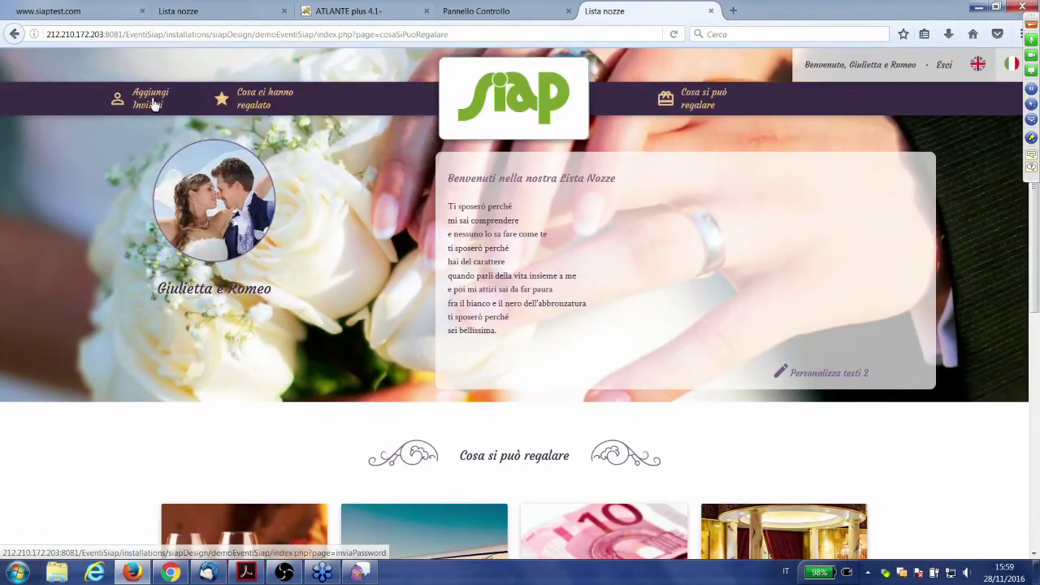
# - On the Aggiungi Invitati page, resend the invitation to the last guest listed
pyautogui.click(152, 103)
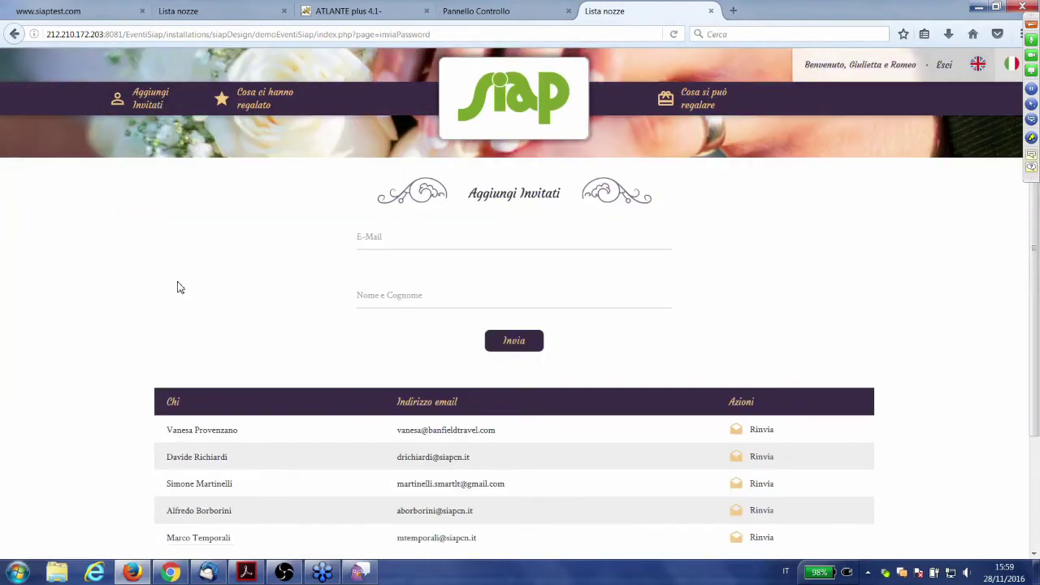
pyautogui.scroll(-1, 176, 286)
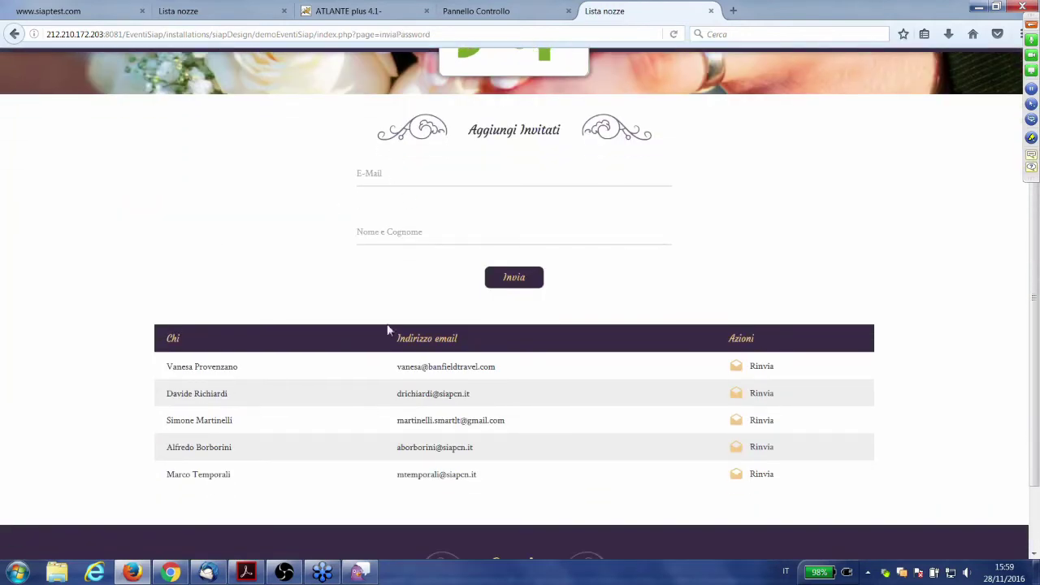
pyautogui.click(435, 169)
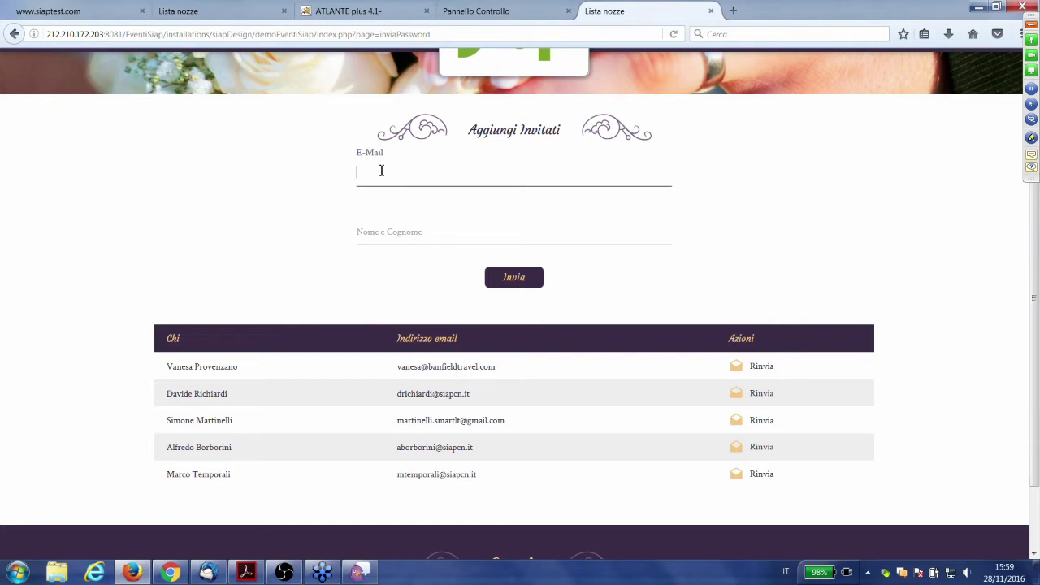
pyautogui.moveTo(408, 475); pyautogui.dragTo(469, 489)
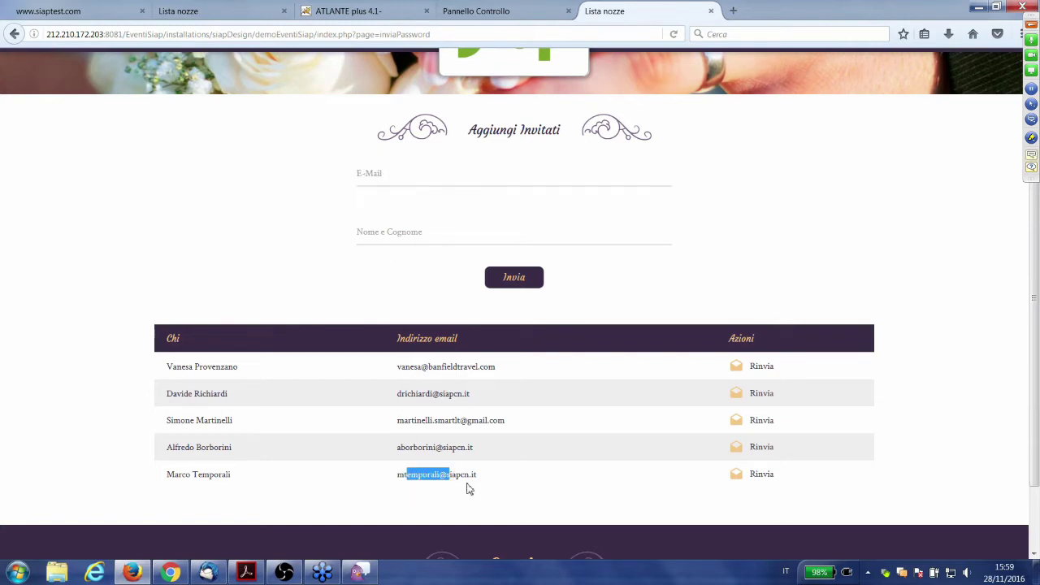
pyautogui.click(484, 486)
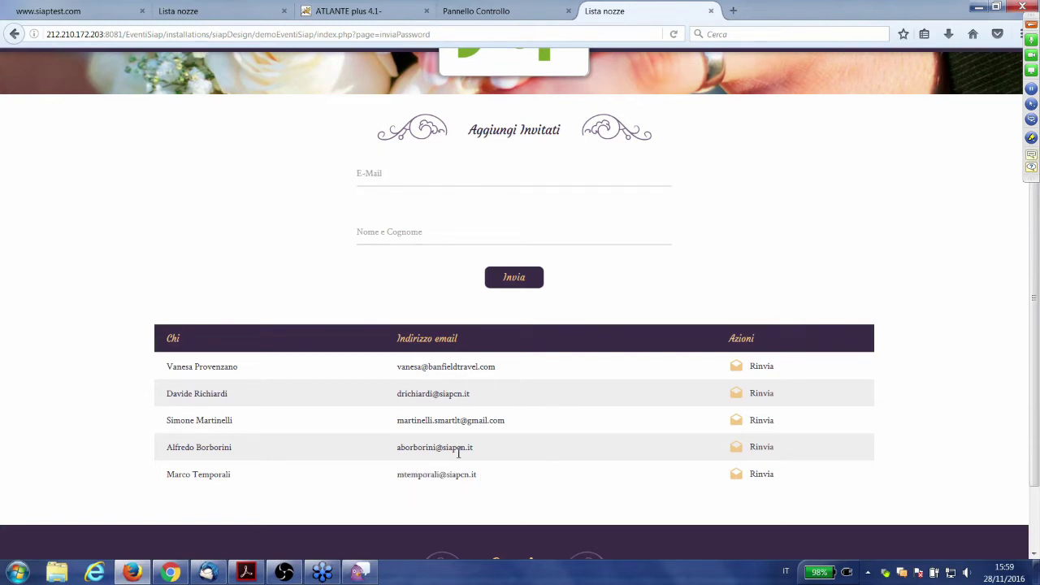
pyautogui.moveTo(397, 476); pyautogui.dragTo(436, 473)
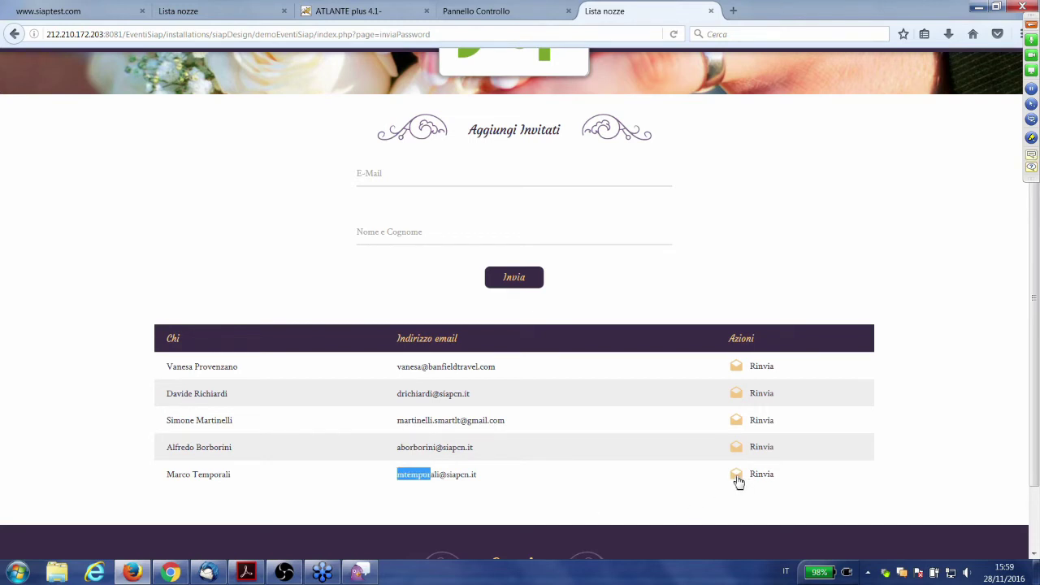
pyautogui.click(761, 479)
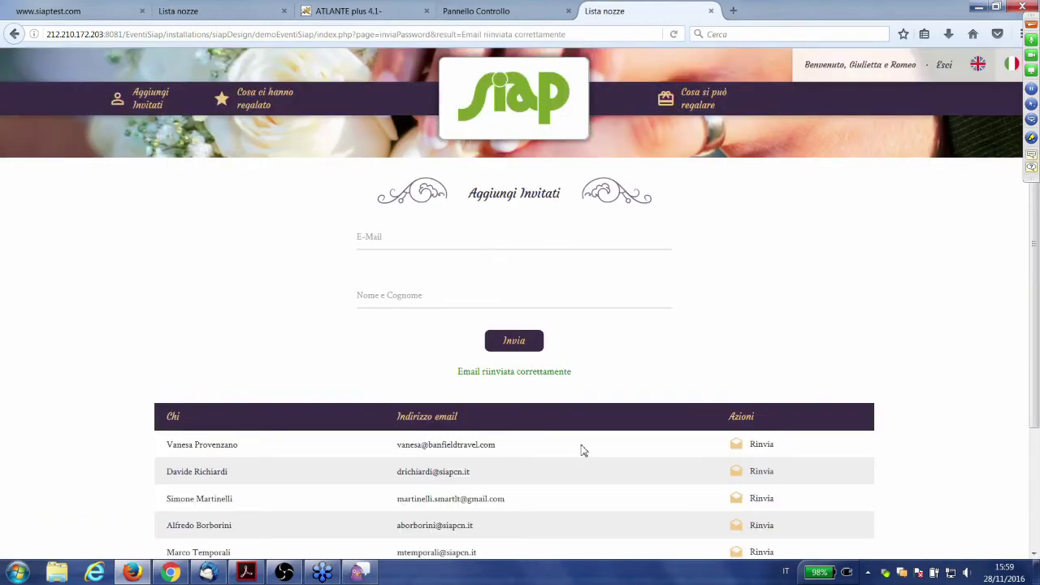
pyautogui.scroll(-2, 582, 450)
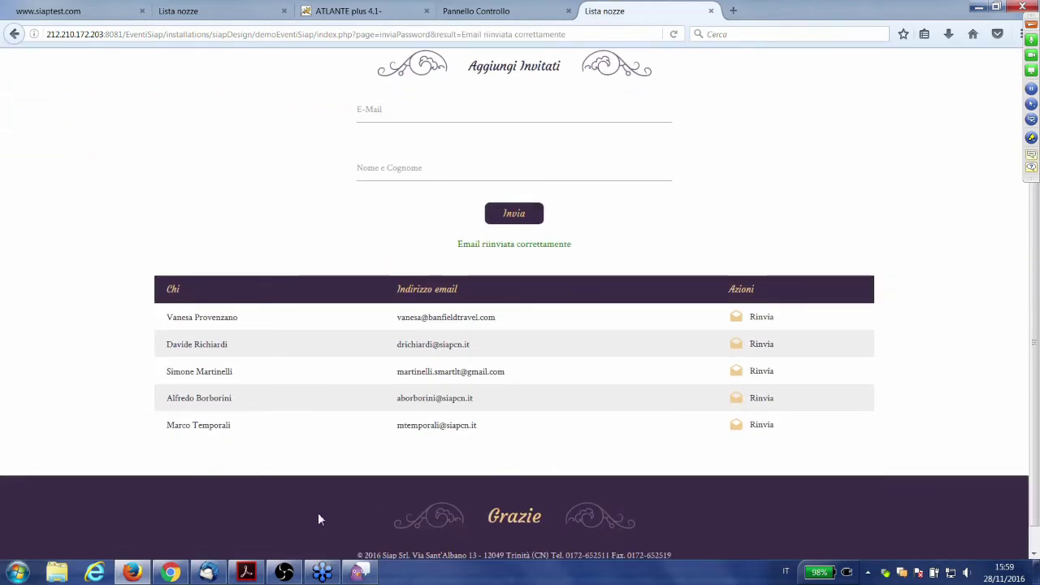
# - Open the newest 'Sei invitato al nostro matrimonio' message in Thunderbird and note the guest's login details
pyautogui.click(216, 573)
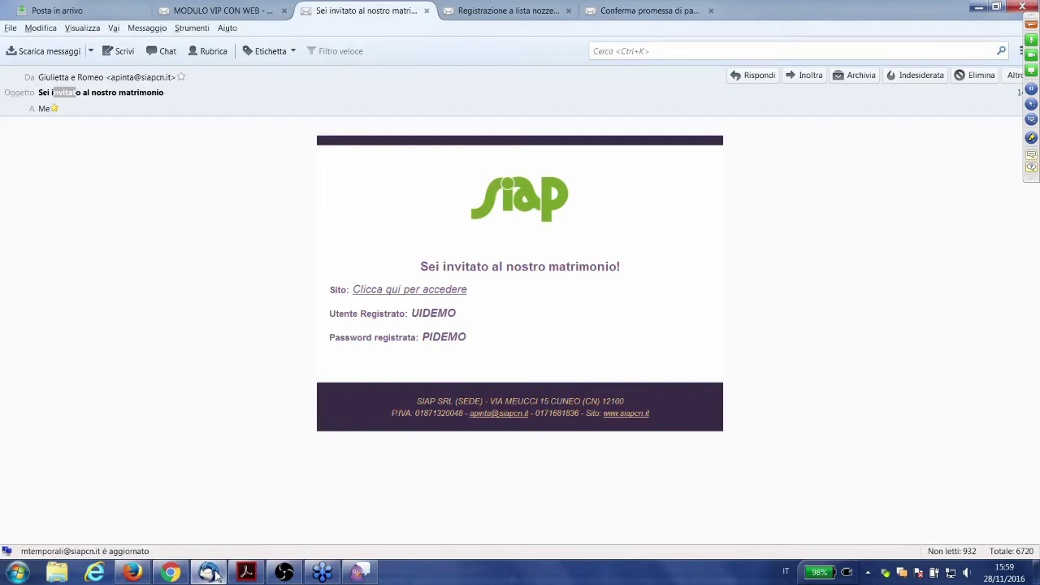
pyautogui.moveTo(470, 266); pyautogui.dragTo(538, 266)
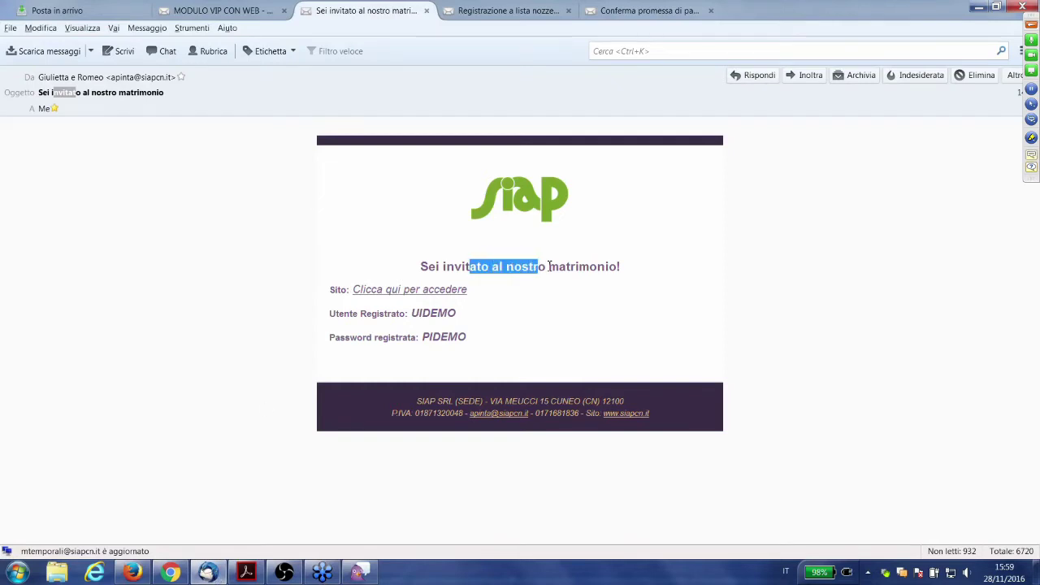
pyautogui.click(585, 288)
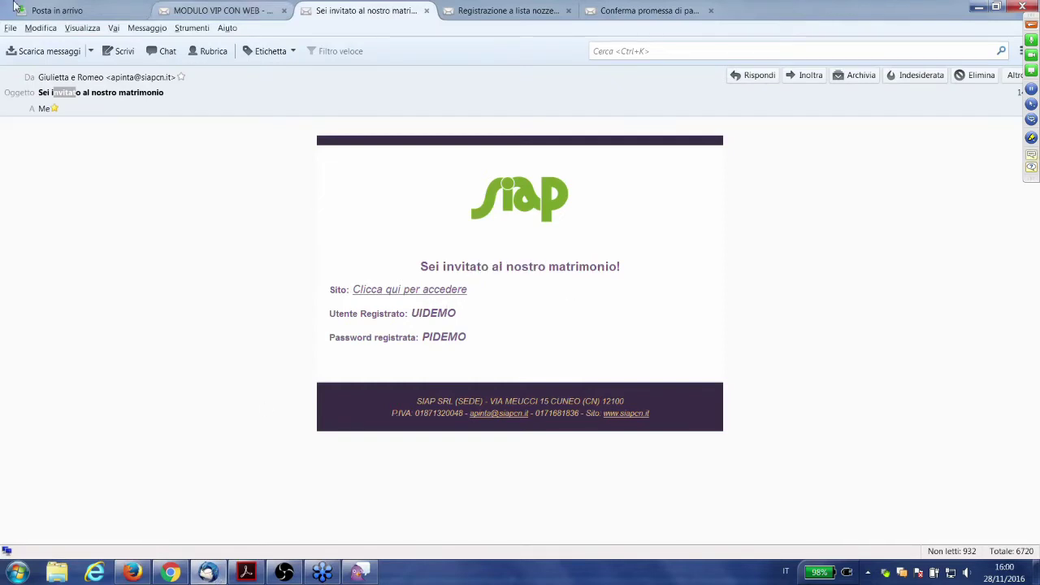
pyautogui.click(52, 8)
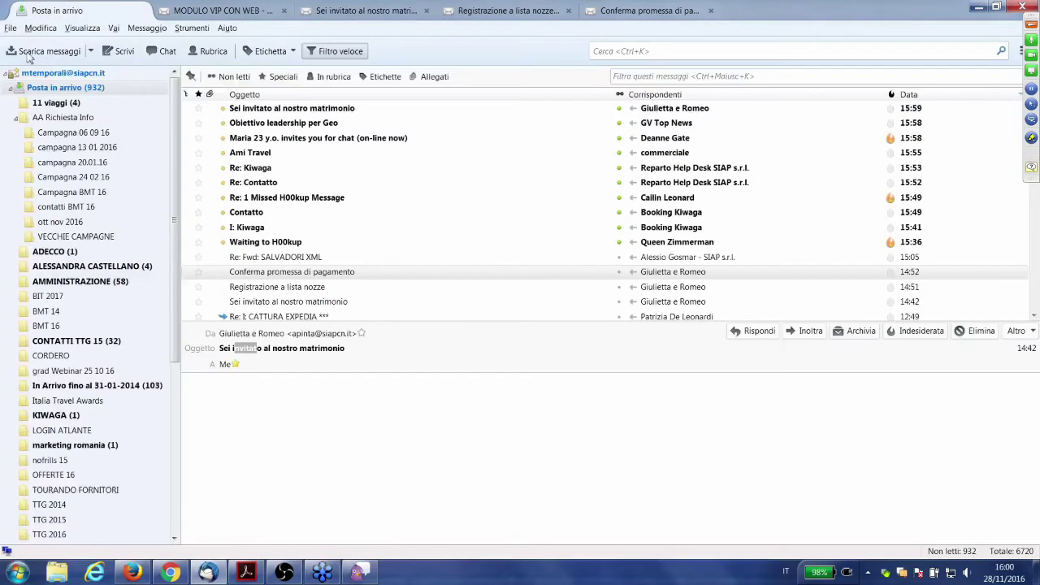
pyautogui.click(294, 110)
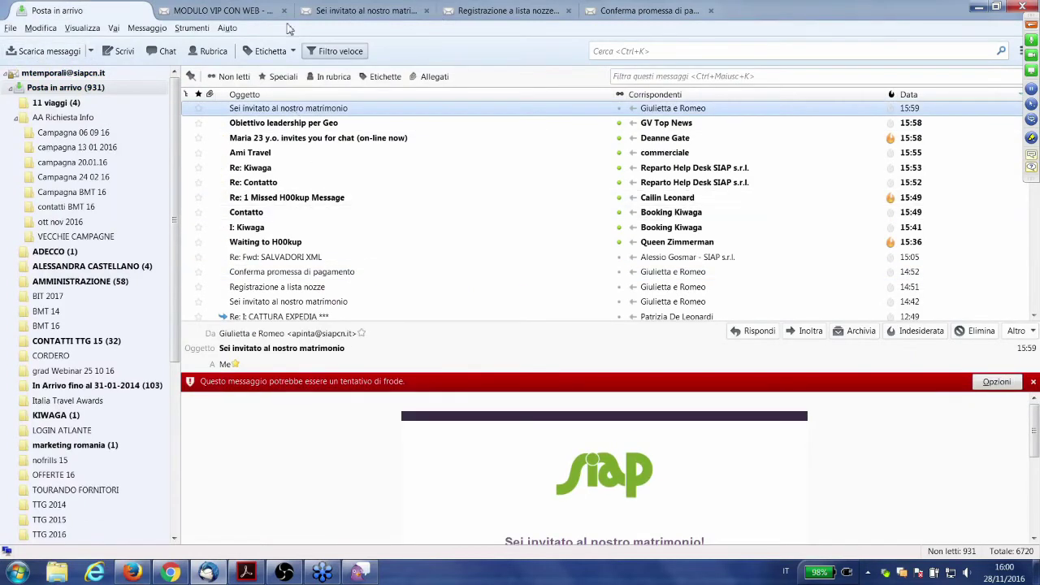
pyautogui.click(327, 9)
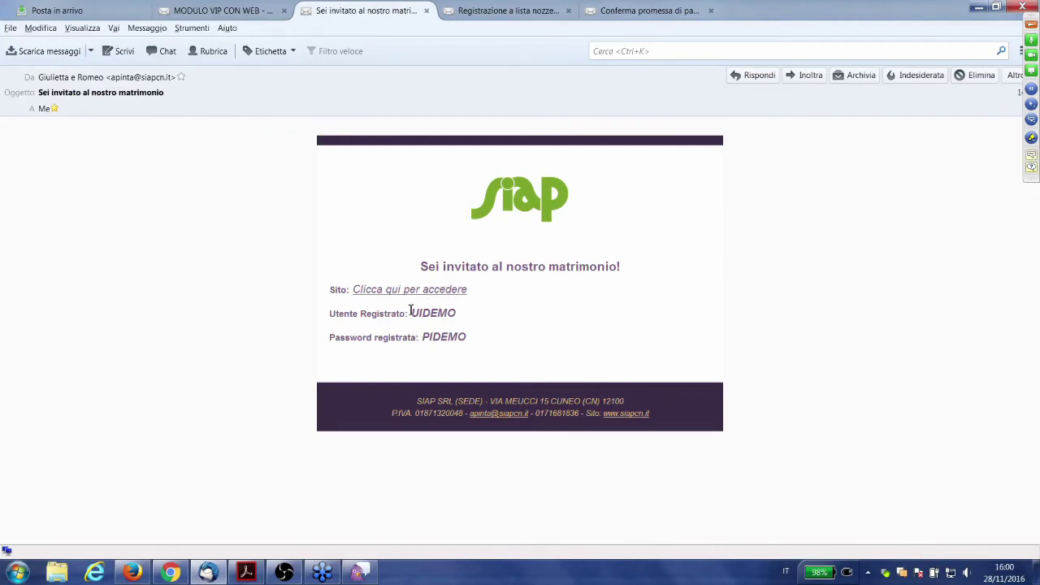
pyautogui.moveTo(411, 313); pyautogui.dragTo(477, 350)
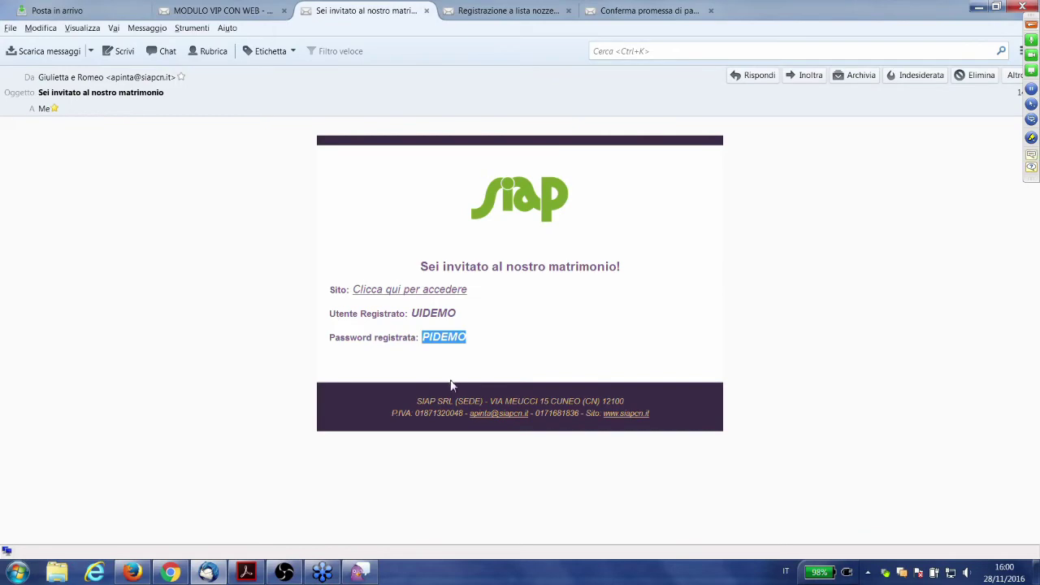
pyautogui.hotkey('alt', 'Tab')
pyautogui.scroll(3, 773, 270)
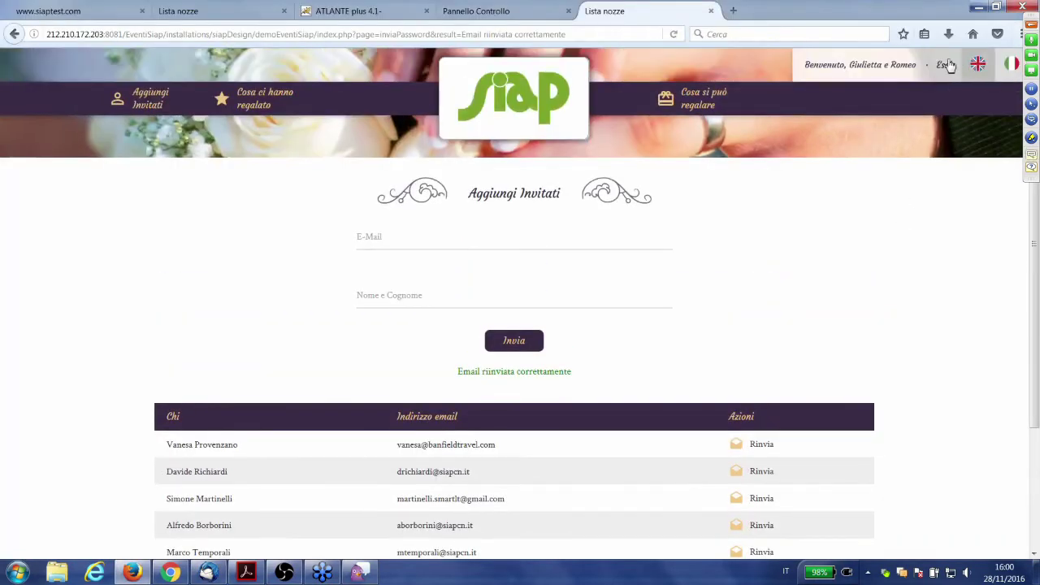
# - Log out of the couple's account and sign in with the invited guest's username and password
pyautogui.click(947, 65)
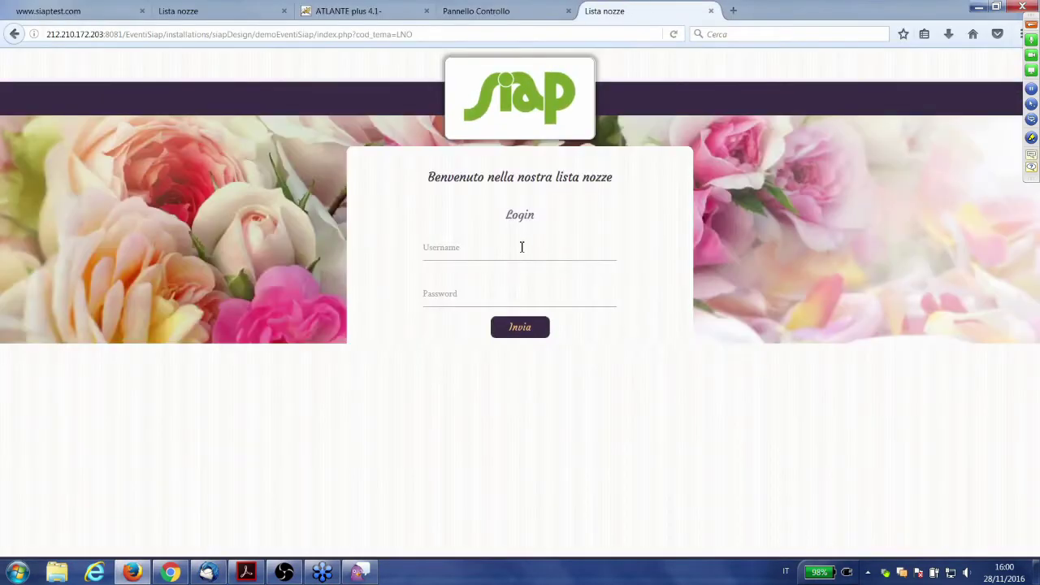
pyautogui.click(522, 247)
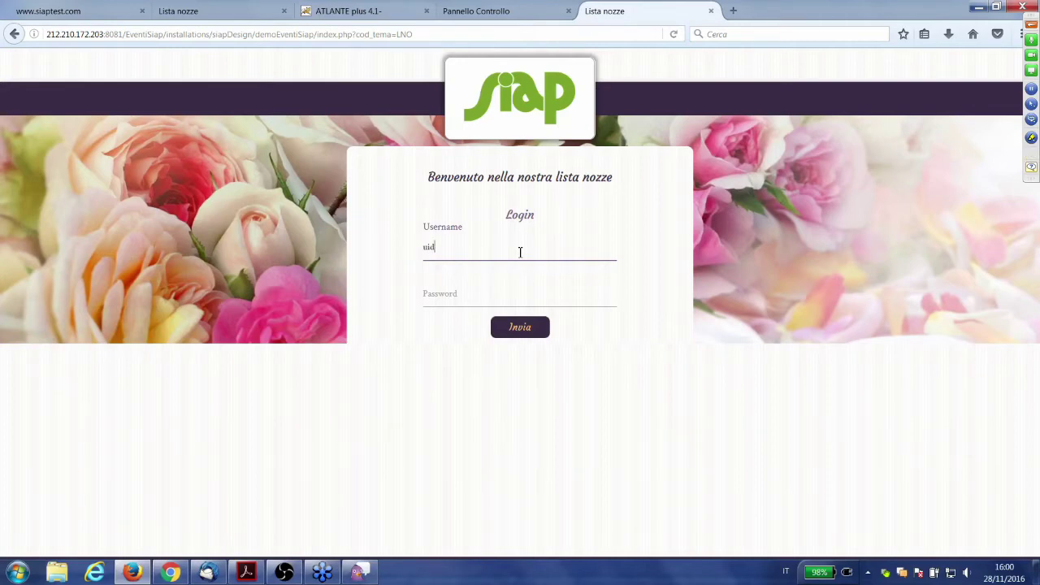
pyautogui.write('o')
pyautogui.press('Tab')
pyautogui.write('ui')
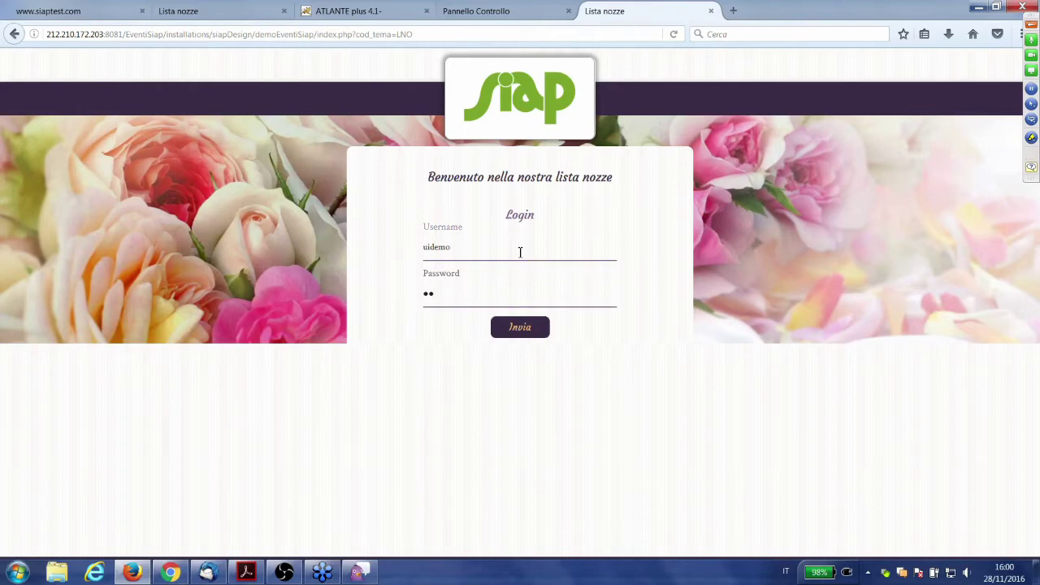
pyautogui.write('demo')
pyautogui.click(521, 334)
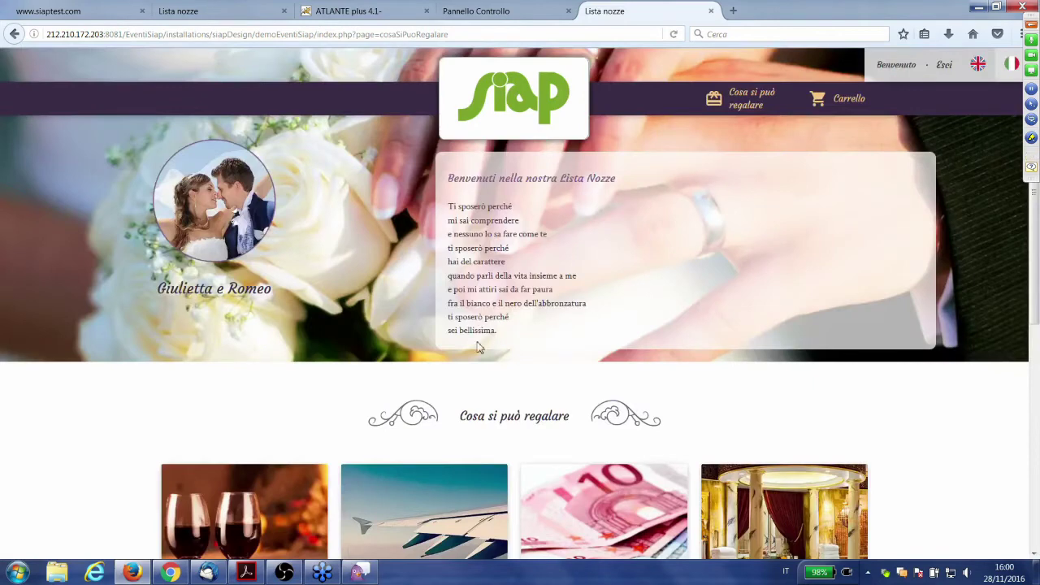
pyautogui.scroll(-1, 478, 347)
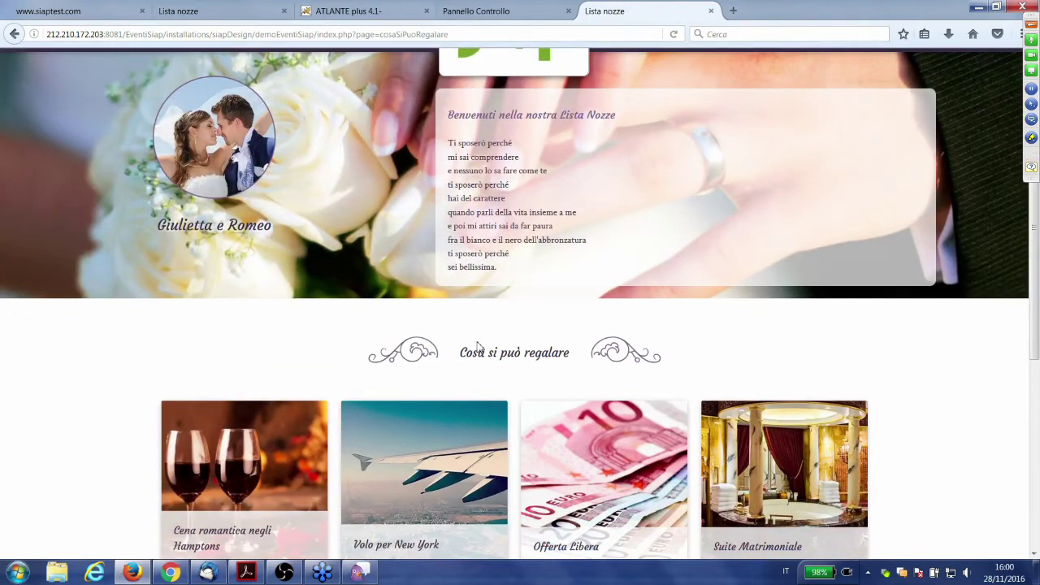
pyautogui.scroll(1, 465, 360)
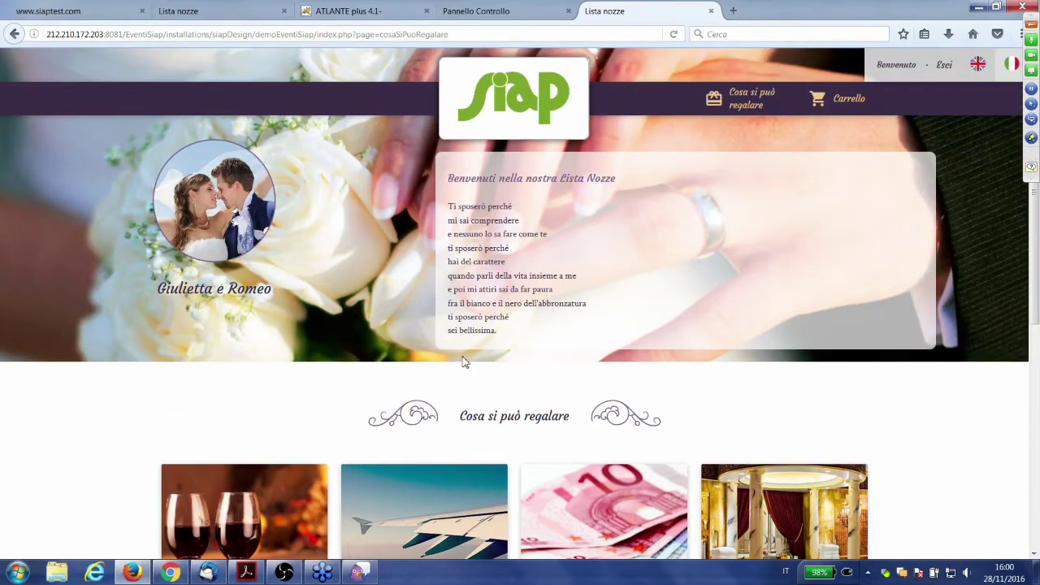
pyautogui.scroll(-2, 464, 362)
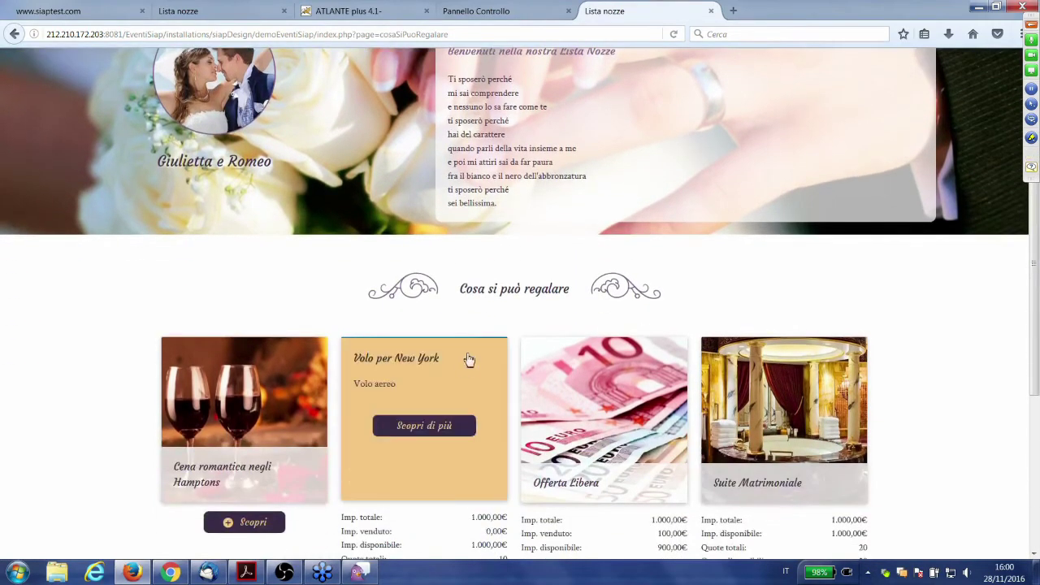
pyautogui.scroll(1, 469, 360)
pyautogui.scroll(1, 466, 363)
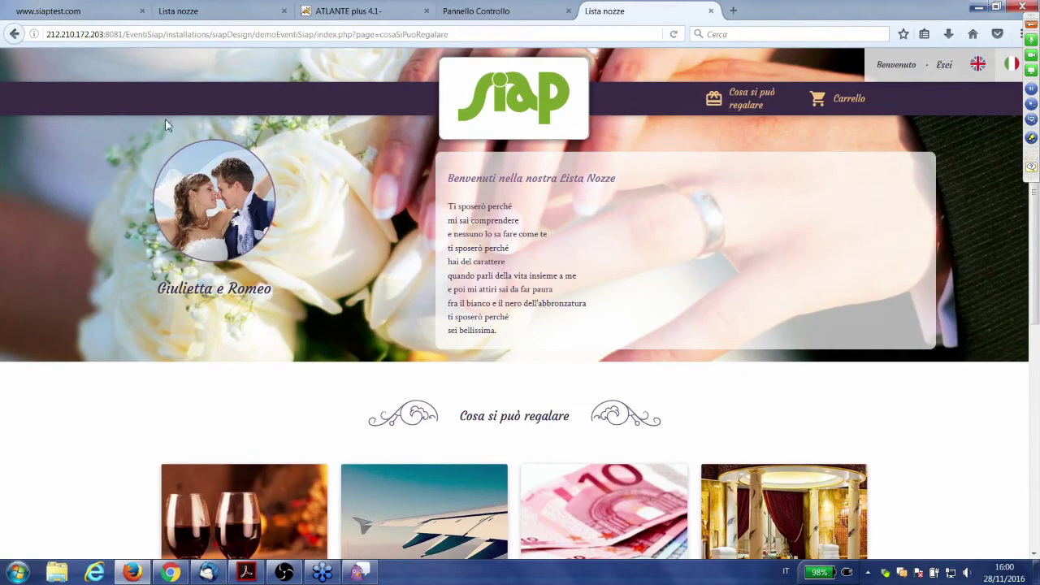
pyautogui.scroll(-2, 318, 478)
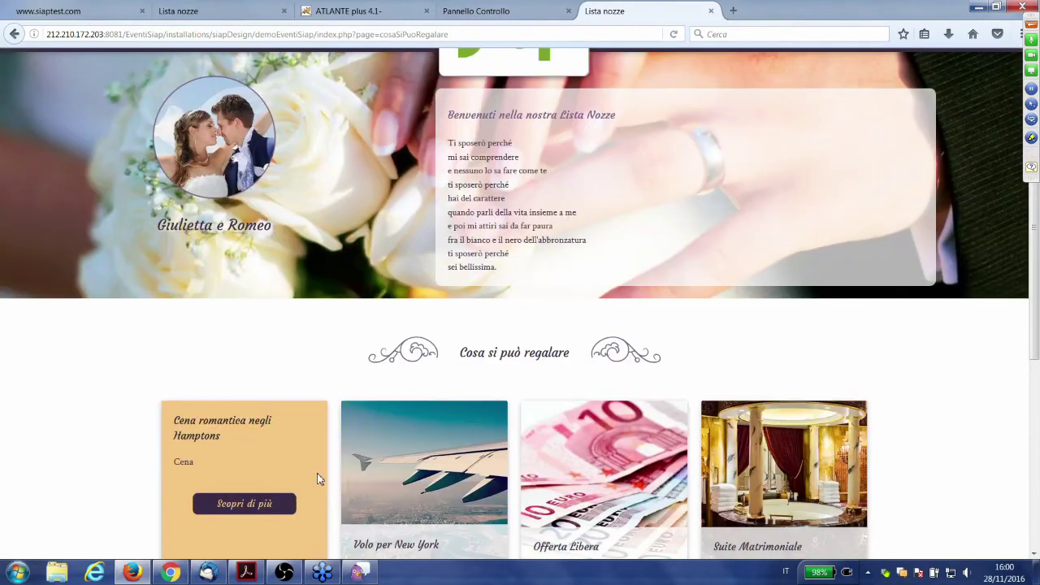
pyautogui.scroll(-1, 317, 473)
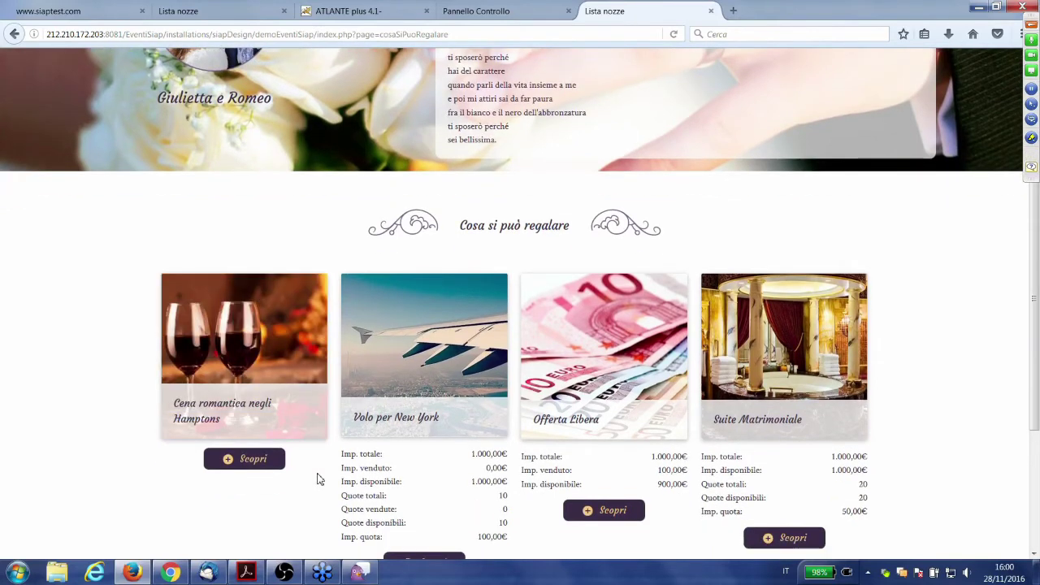
pyautogui.scroll(1, 317, 478)
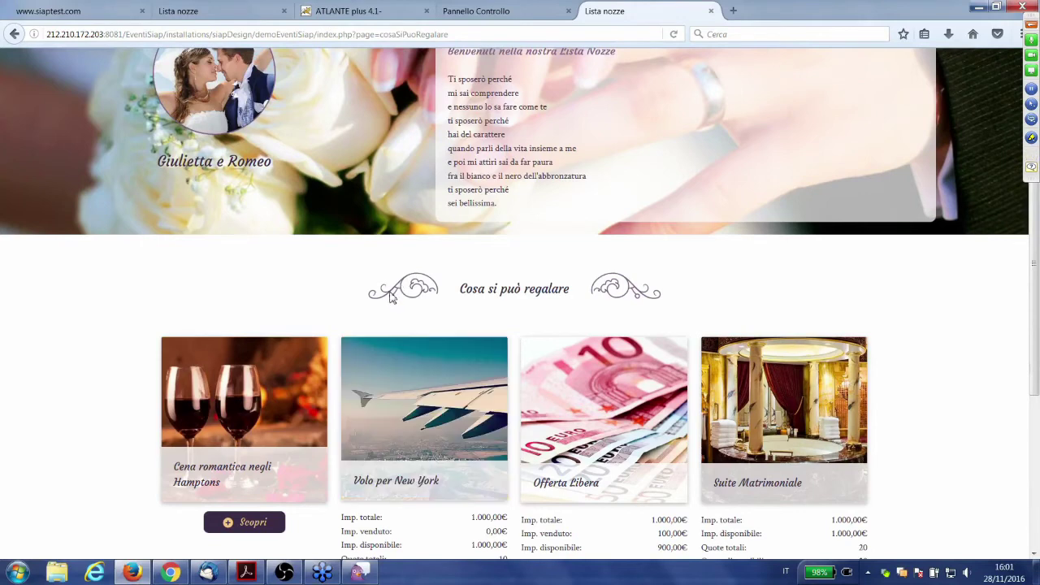
pyautogui.scroll(1, 498, 207)
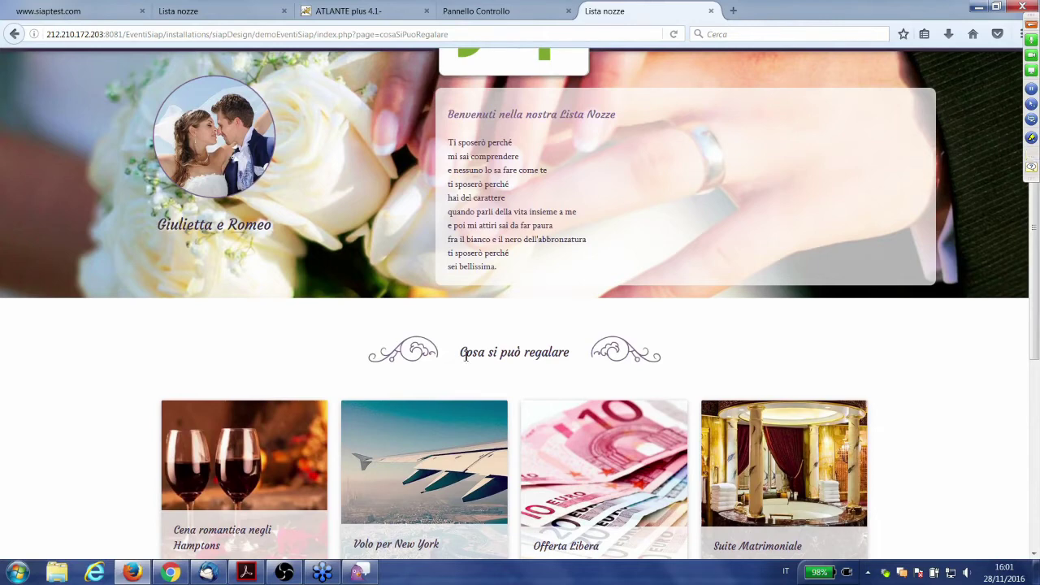
pyautogui.scroll(-1, 466, 355)
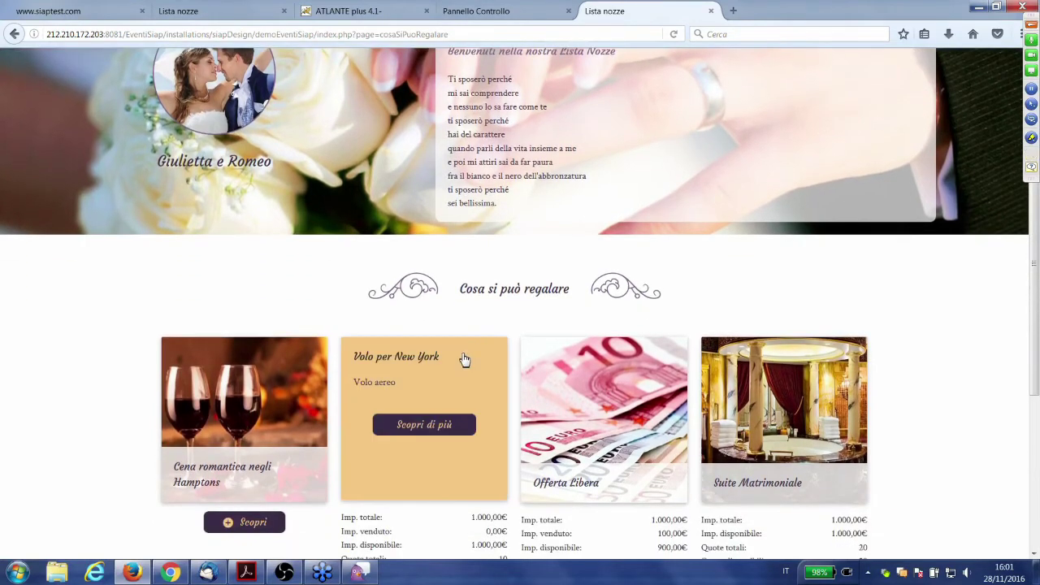
pyautogui.scroll(-1, 463, 358)
pyautogui.scroll(-1, 655, 478)
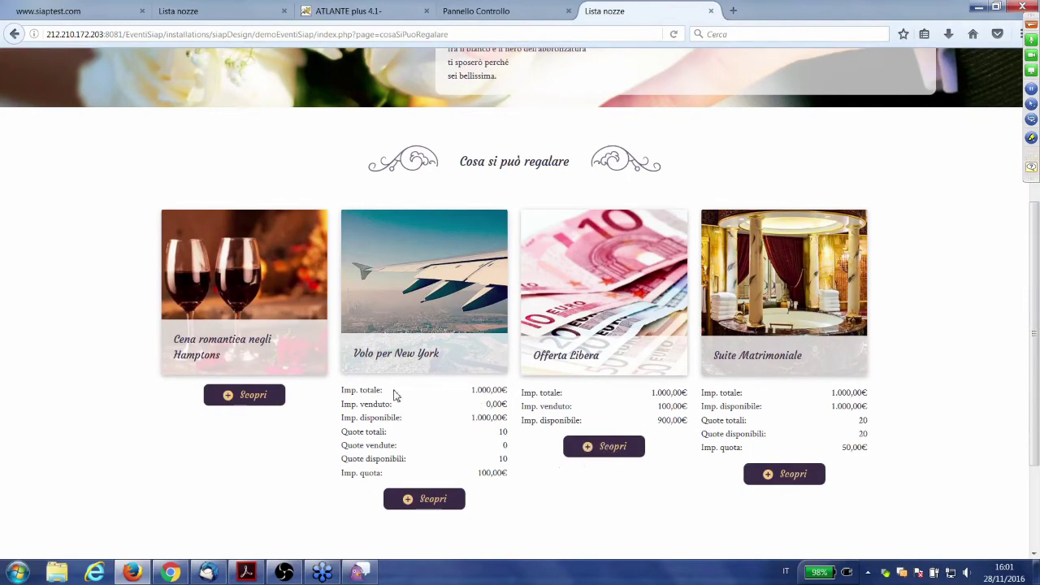
# - Open the Volo per New York gift, view its enlarged photo, and check the Importo venduto amount
pyautogui.click(413, 507)
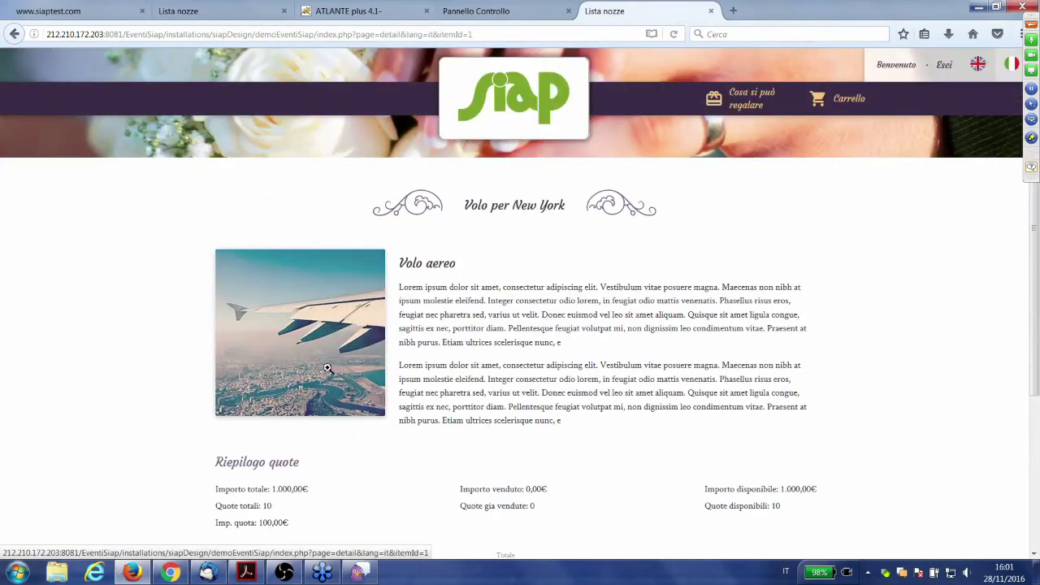
pyautogui.scroll(-1, 326, 368)
pyautogui.scroll(-1, 327, 371)
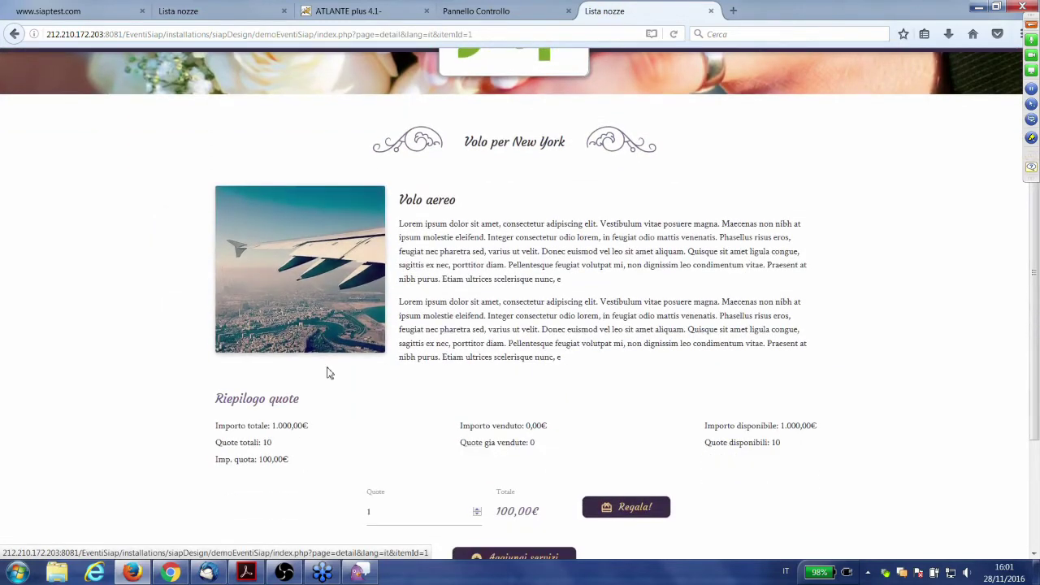
pyautogui.click(358, 265)
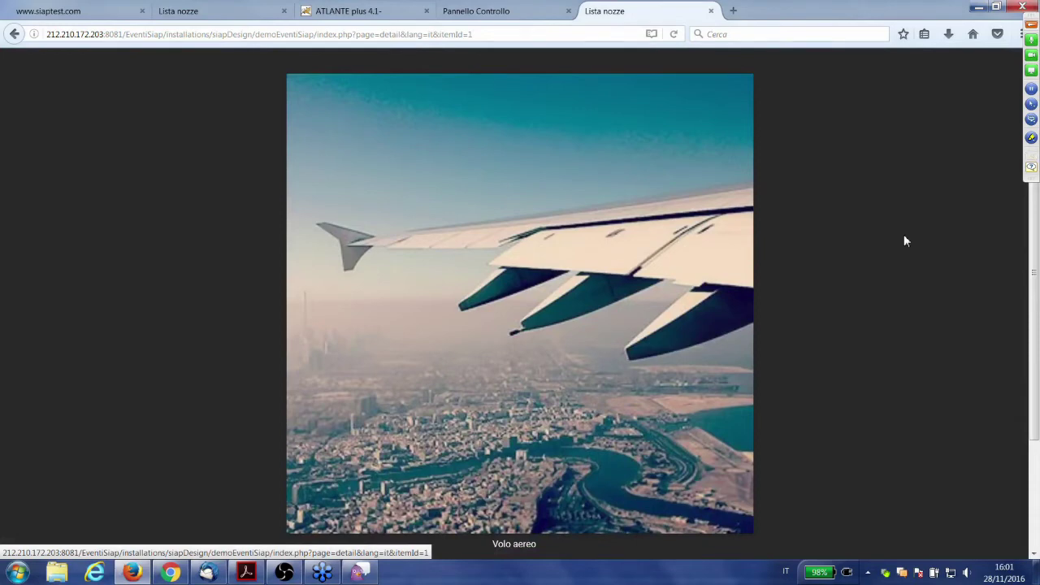
pyautogui.click(904, 235)
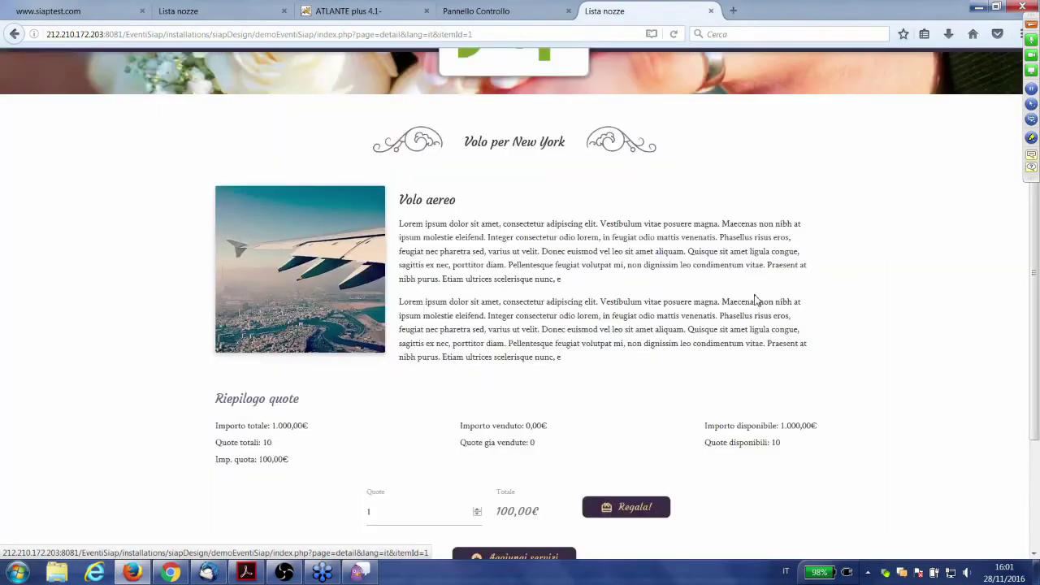
pyautogui.scroll(1, 675, 302)
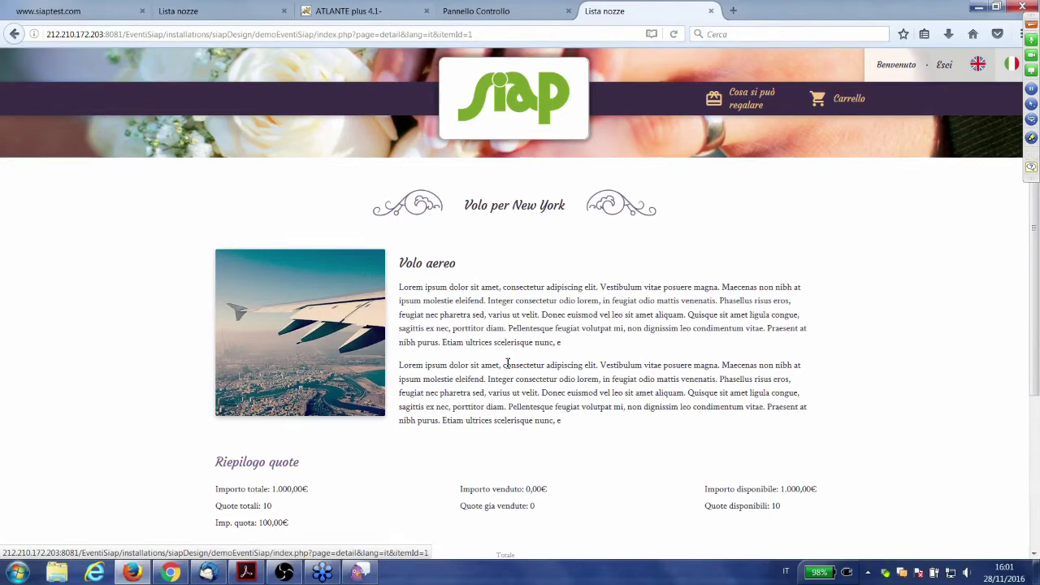
pyautogui.scroll(-1, 499, 390)
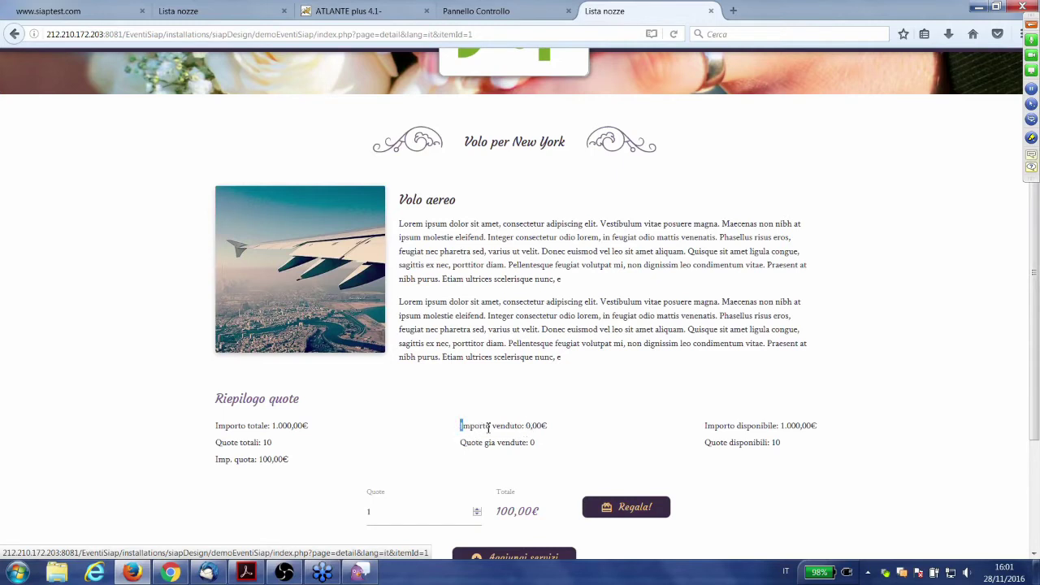
pyautogui.moveTo(488, 426); pyautogui.dragTo(534, 429)
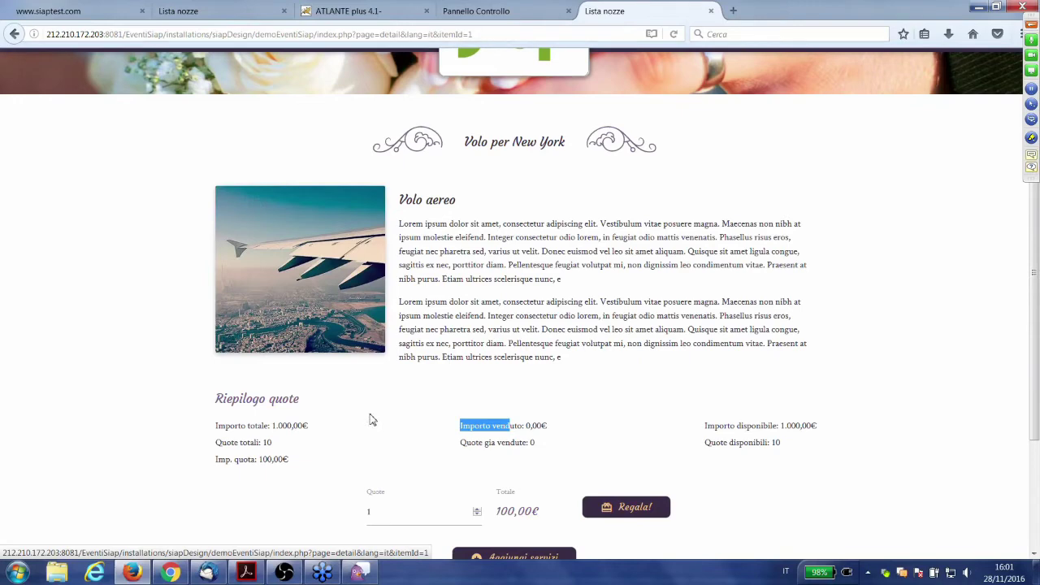
pyautogui.scroll(2, 370, 420)
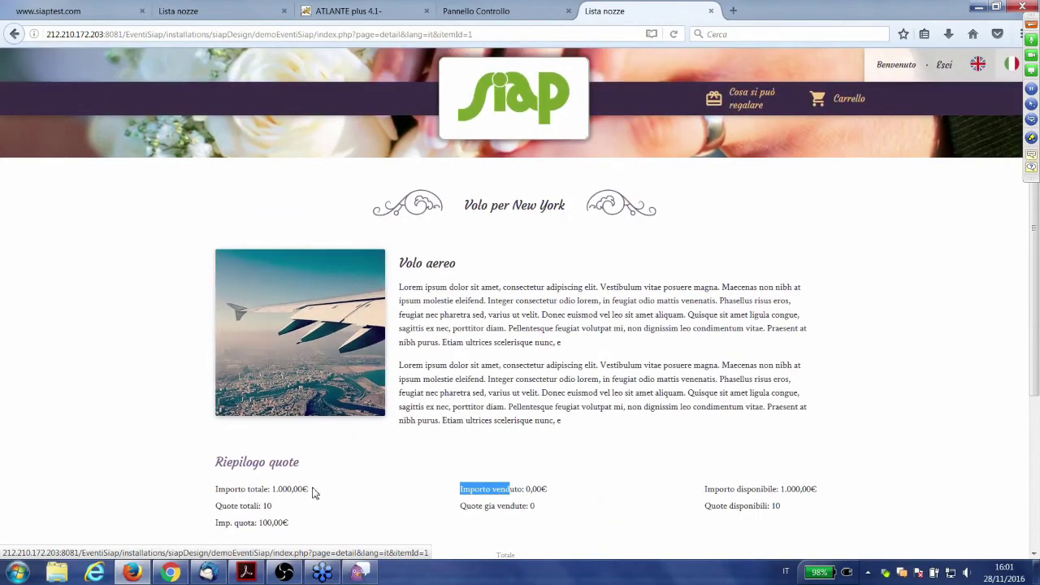
# - Return to the gift list and highlight the New York gift's total amount
pyautogui.click(732, 104)
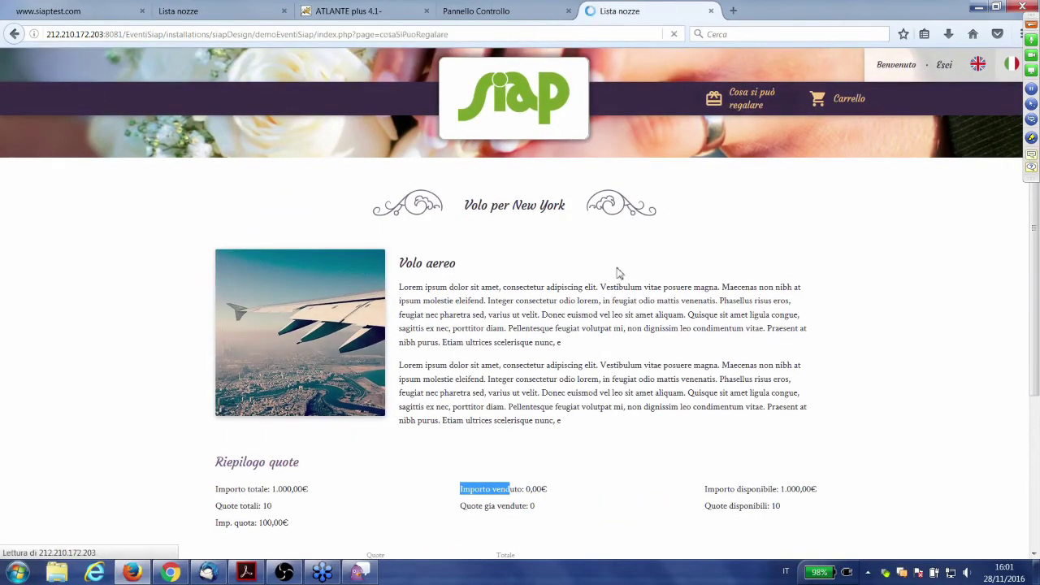
pyautogui.scroll(-3, 497, 342)
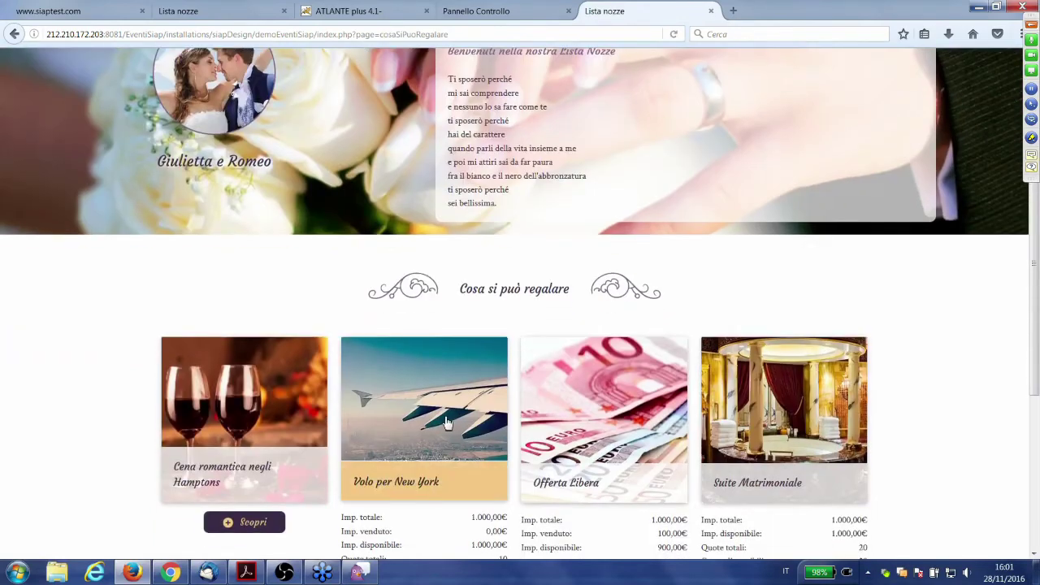
pyautogui.scroll(-2, 446, 422)
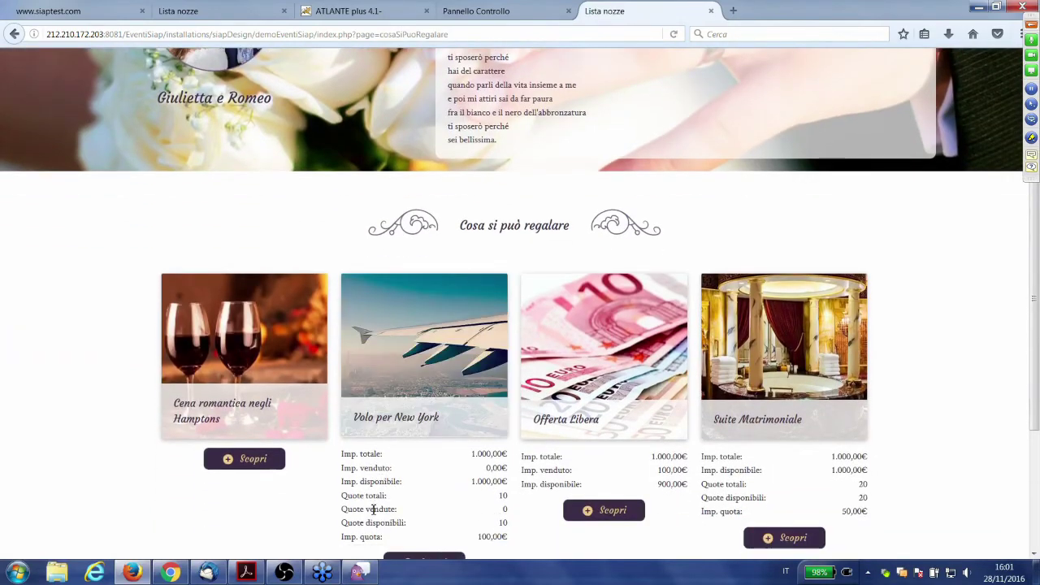
pyautogui.scroll(-3, 382, 496)
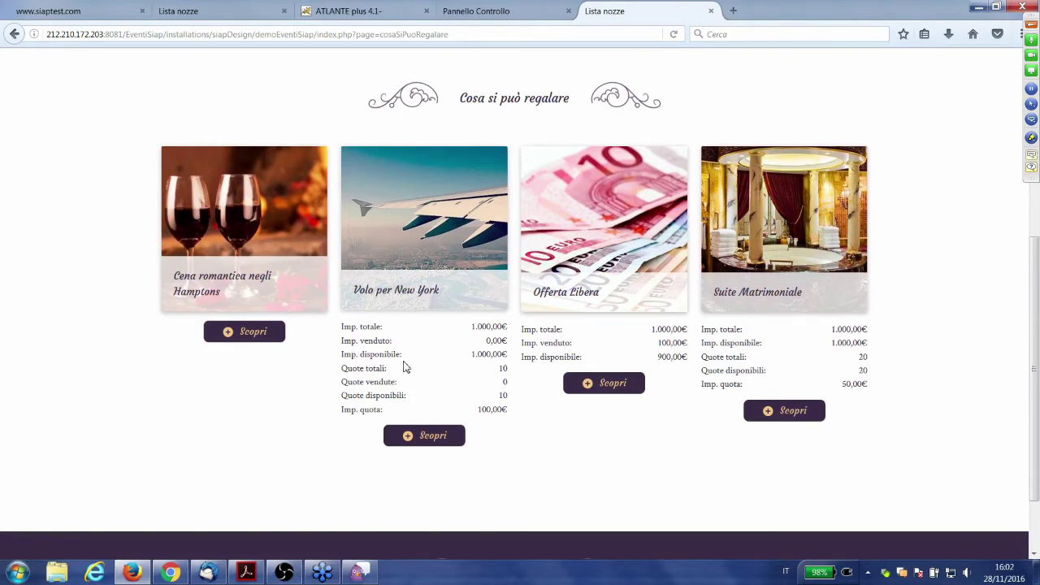
pyautogui.moveTo(344, 326); pyautogui.dragTo(390, 332)
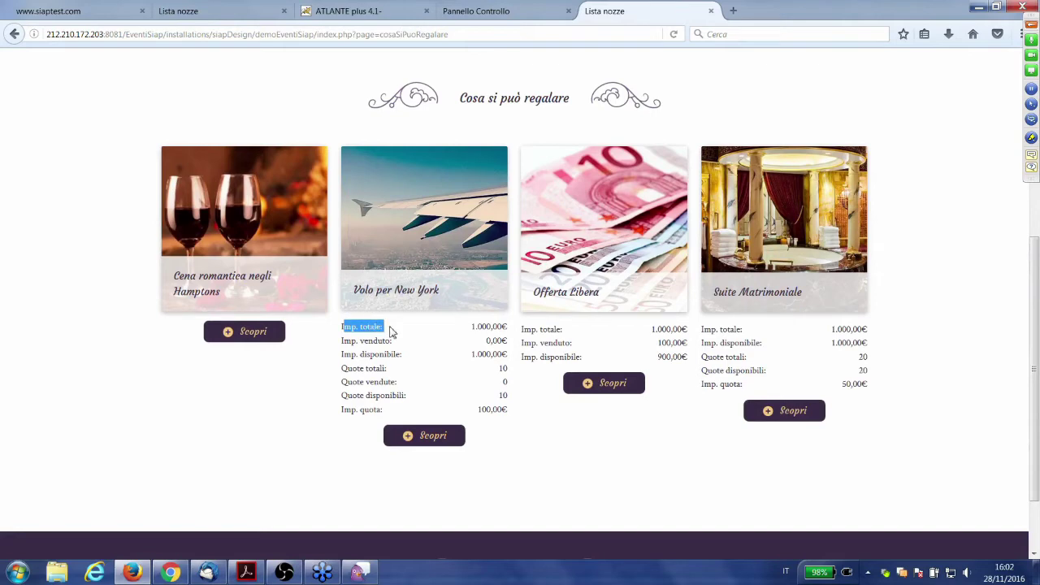
# - Check Cena romantica negli Hamptons totals at two quotas and one quota, then return to the list
pyautogui.click(260, 343)
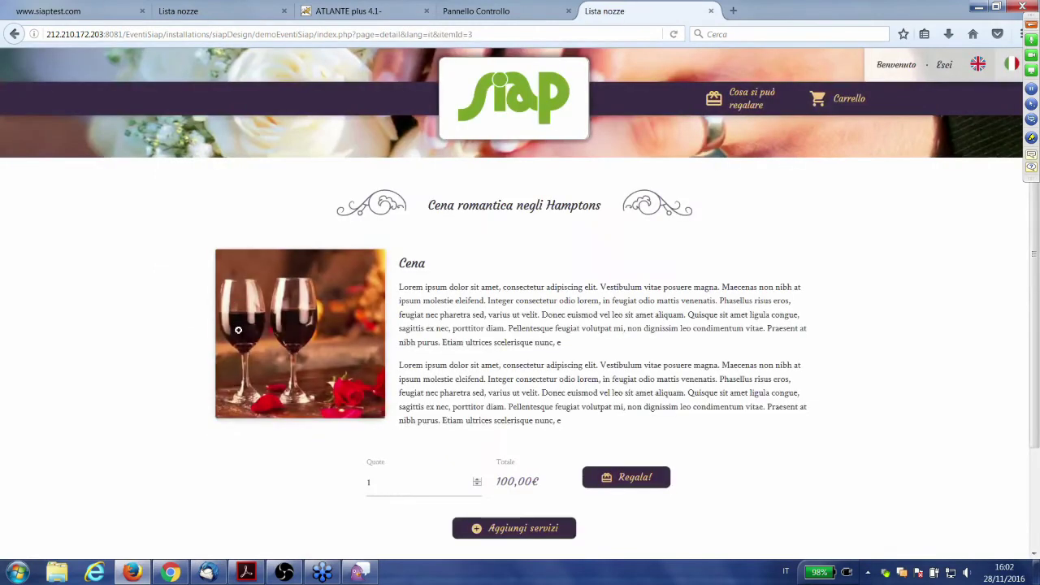
pyautogui.scroll(-1, 239, 329)
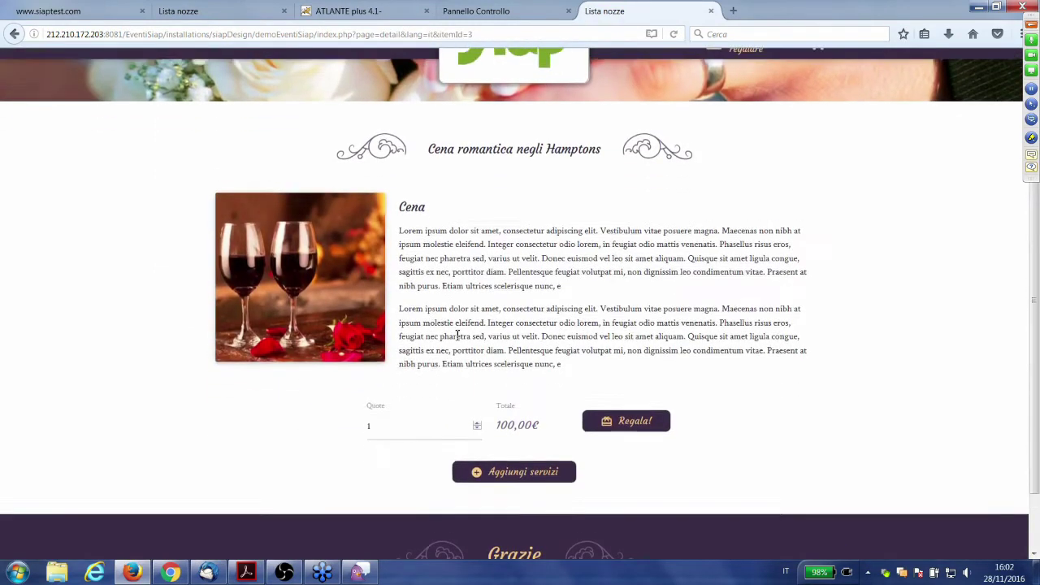
pyautogui.scroll(1, 457, 335)
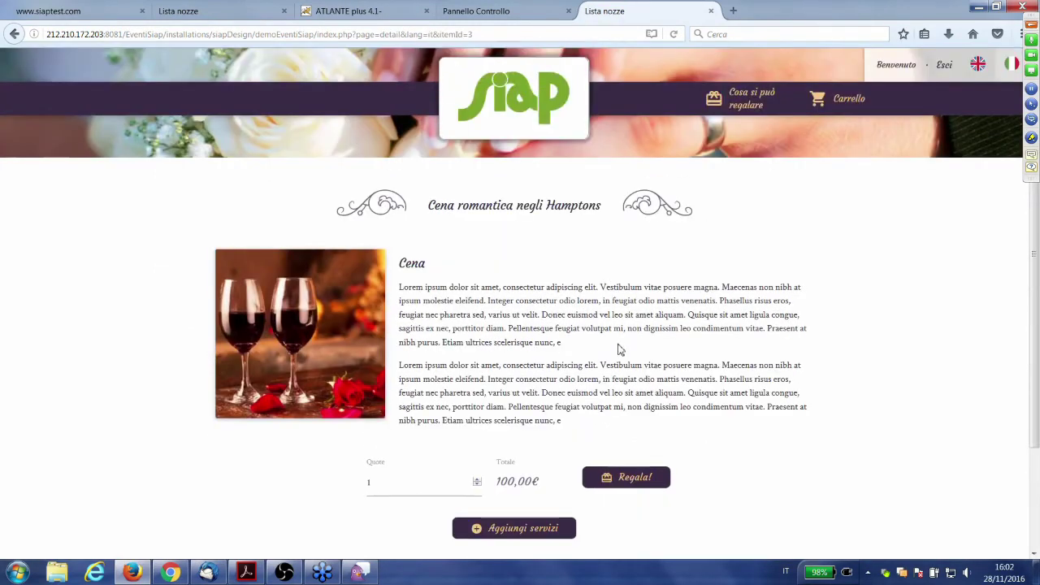
pyautogui.click(427, 486)
pyautogui.press('Up')
pyautogui.press('Down')
pyautogui.click(744, 98)
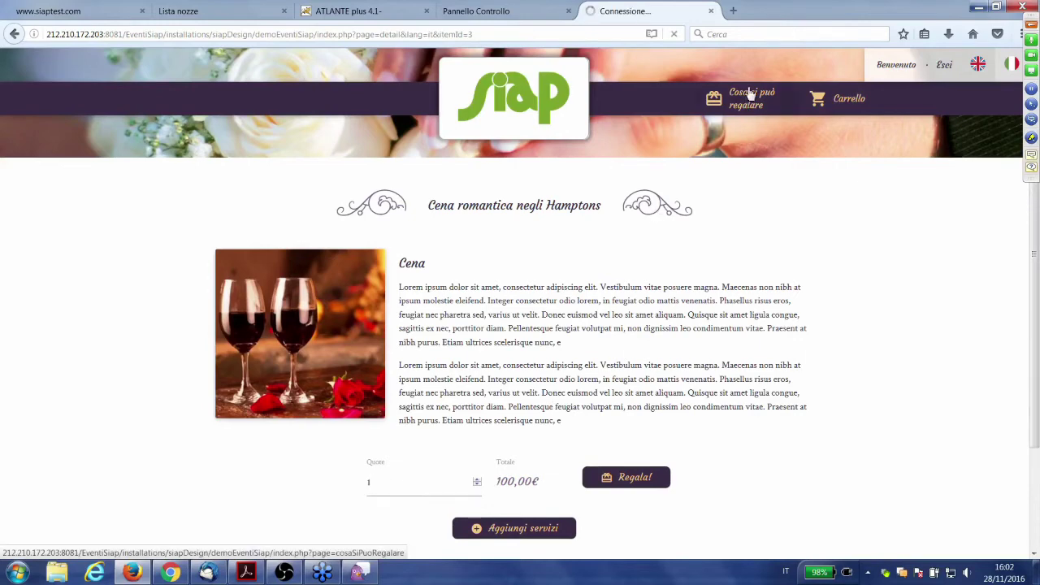
pyautogui.scroll(-3, 374, 406)
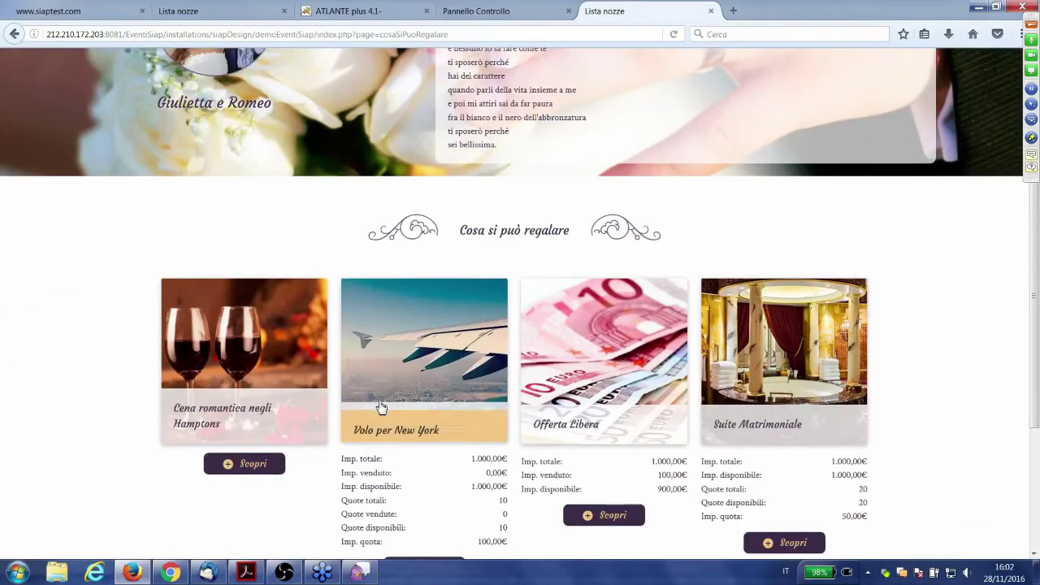
pyautogui.scroll(-1, 367, 414)
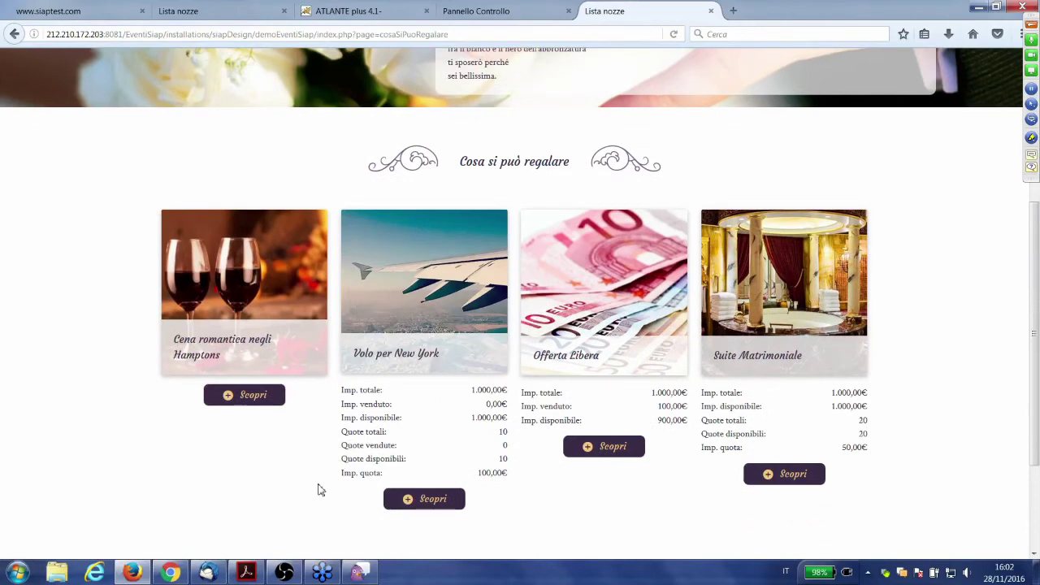
# - Give a 100 € Offerta Libera gift and add it to the cart
pyautogui.click(605, 448)
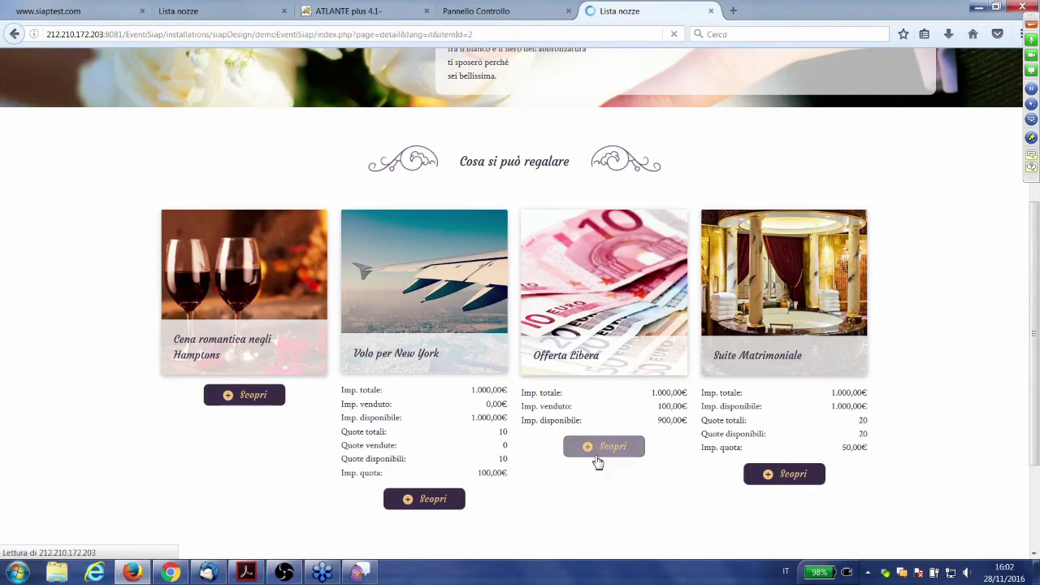
pyautogui.scroll(-1, 557, 455)
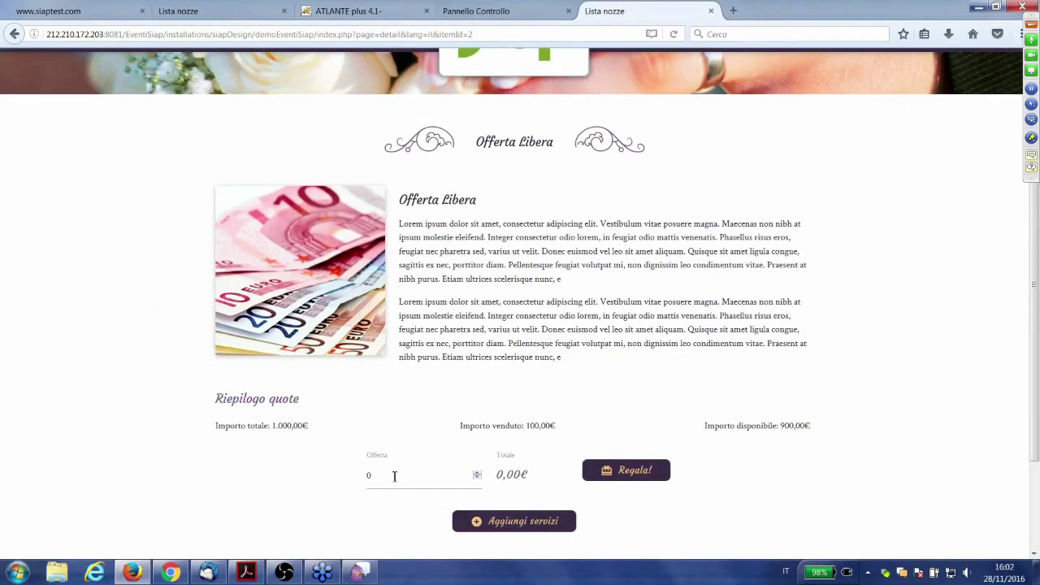
pyautogui.moveTo(375, 477); pyautogui.dragTo(363, 488)
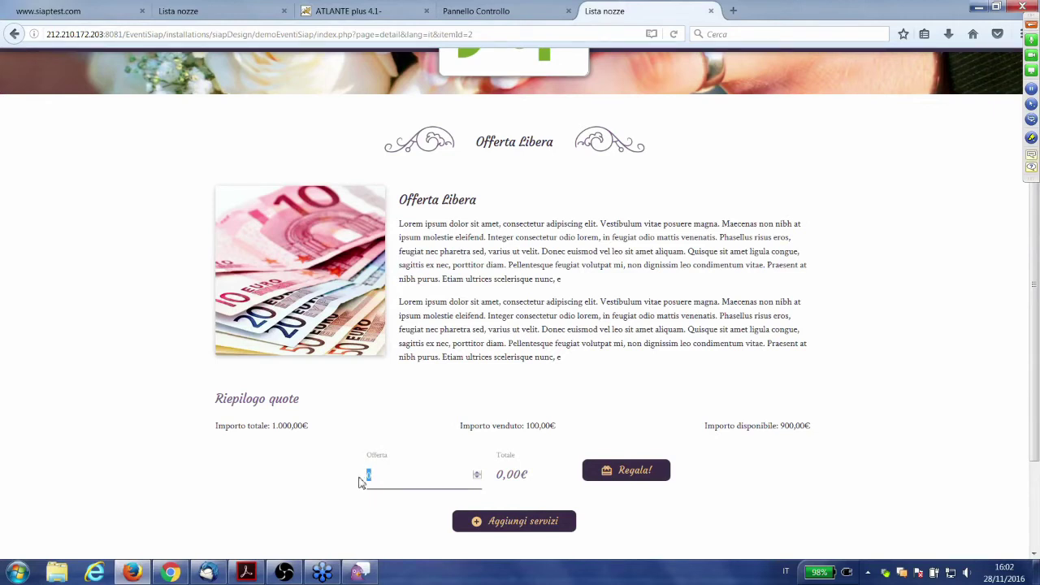
pyautogui.write('100')
pyautogui.click(472, 420)
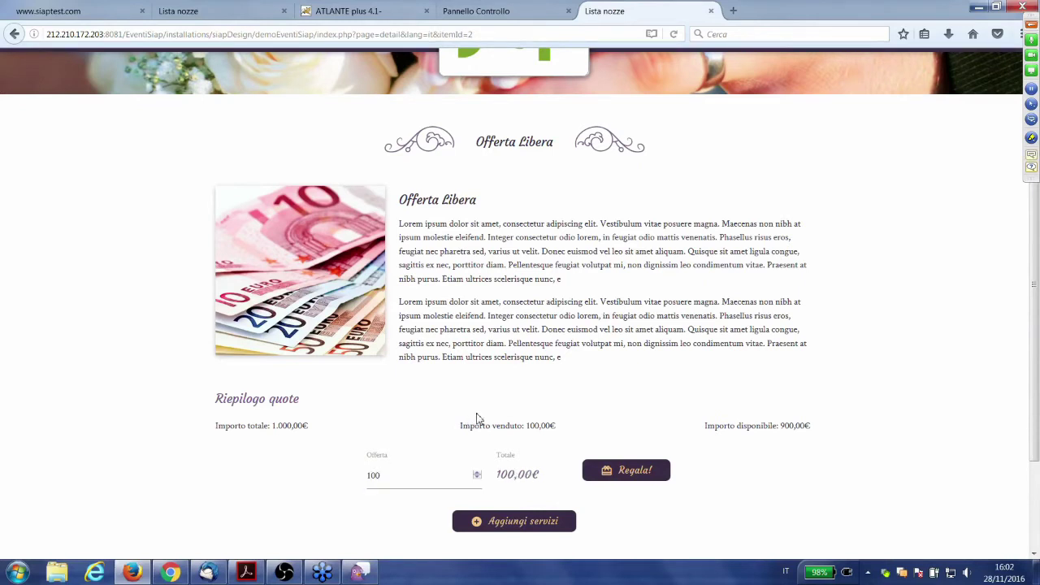
pyautogui.click(611, 478)
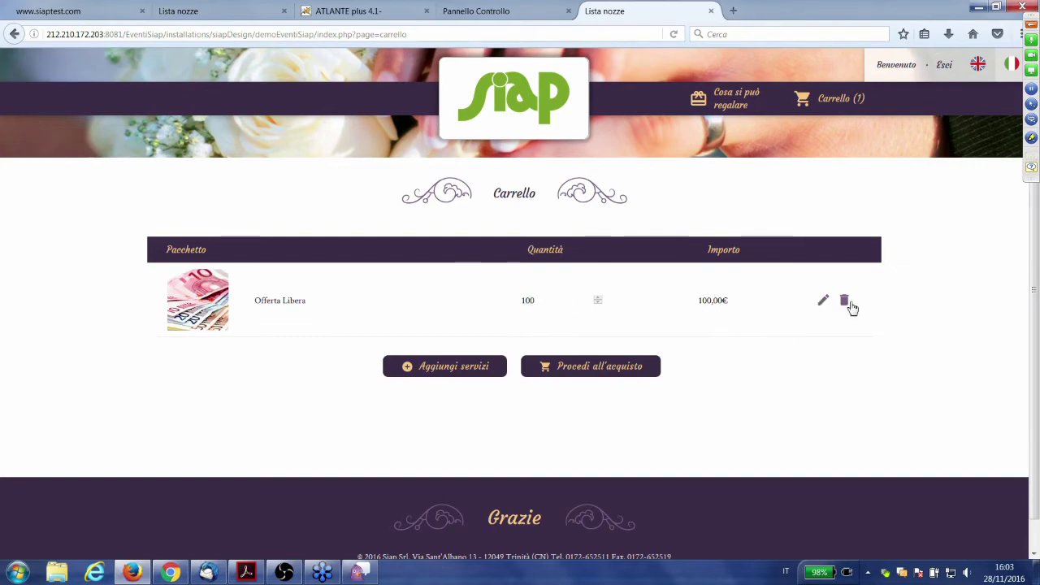
# - Add one share of Cena romantica negli Hamptons to the cart and proceed to checkout
pyautogui.click(429, 375)
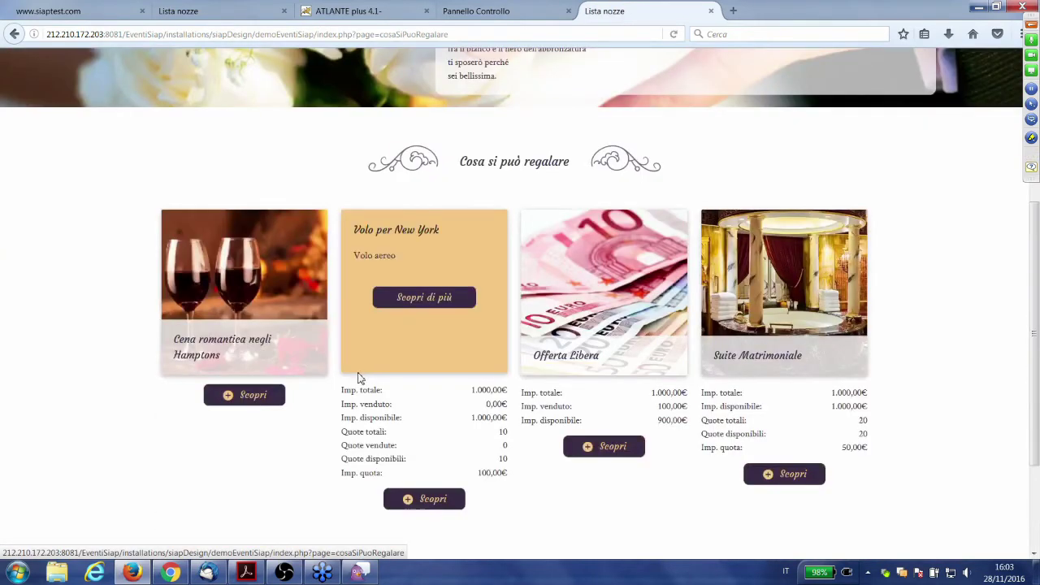
pyautogui.click(230, 400)
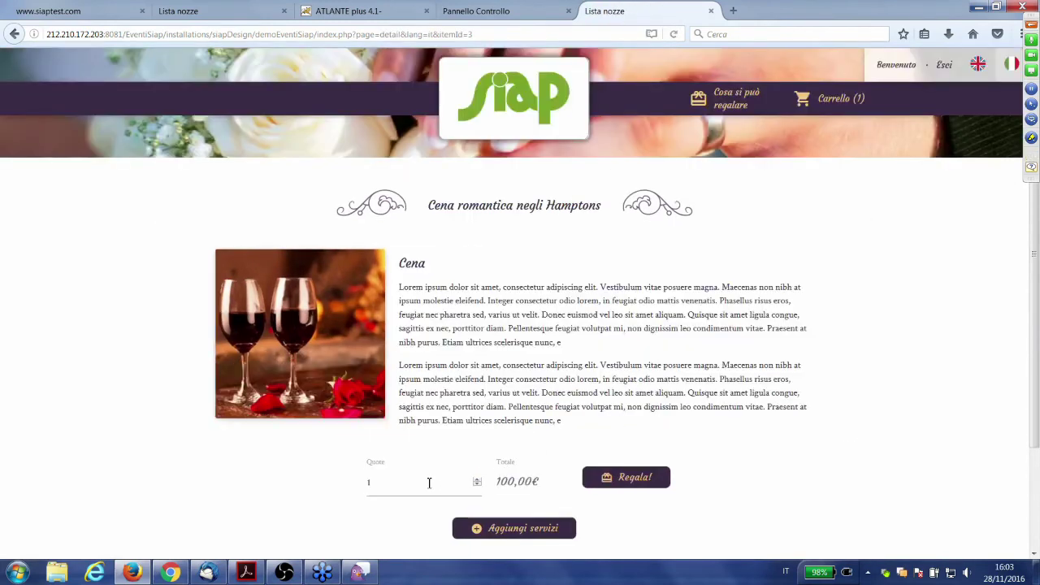
pyautogui.click(429, 483)
pyautogui.click(627, 477)
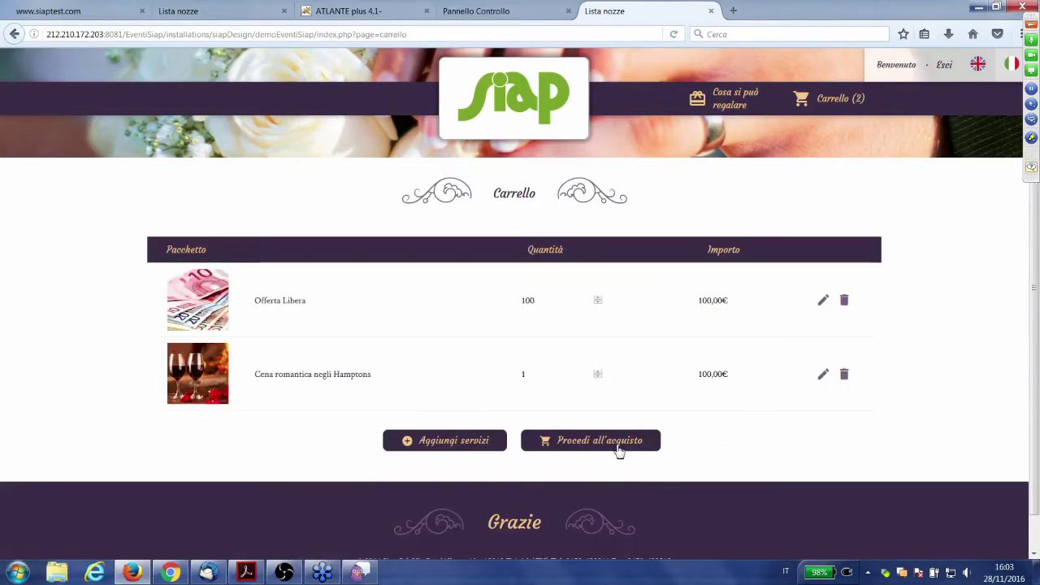
pyautogui.click(618, 449)
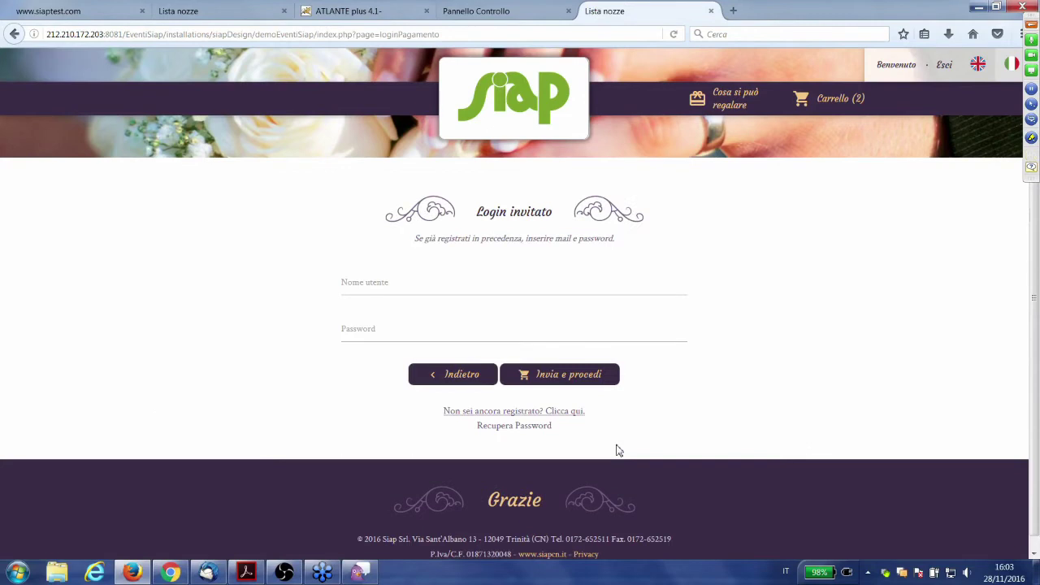
# - Try the guest username and password fields, then open the Registrazione form for first-time buyers
pyautogui.click(507, 274)
pyautogui.click(292, 293)
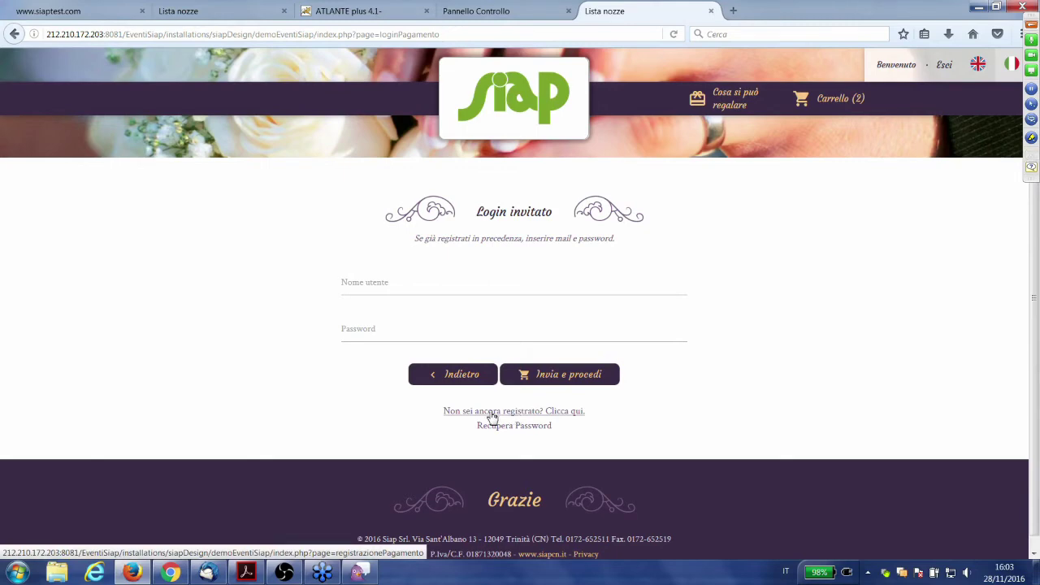
pyautogui.click(406, 286)
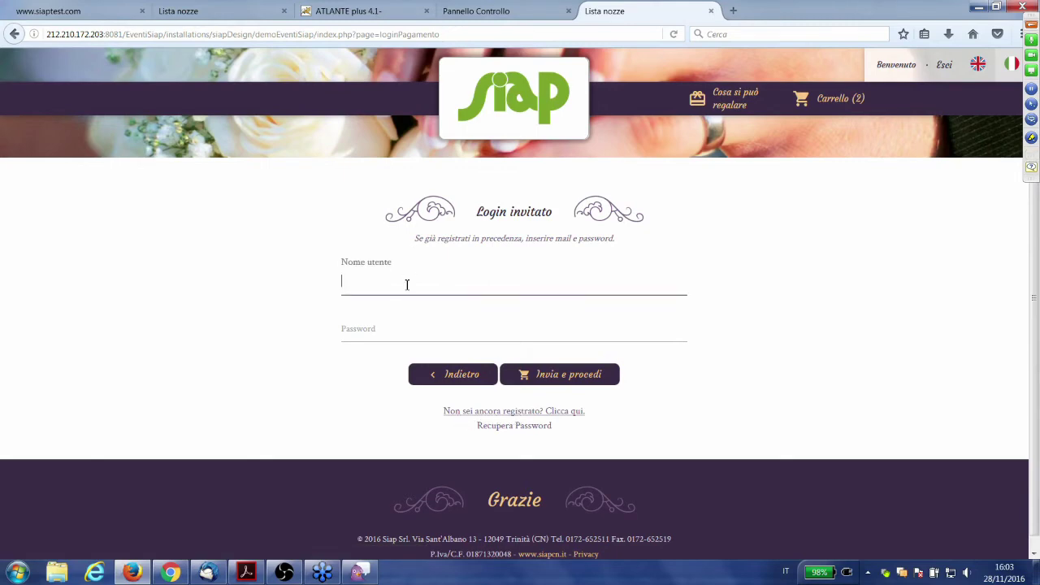
pyautogui.click(353, 333)
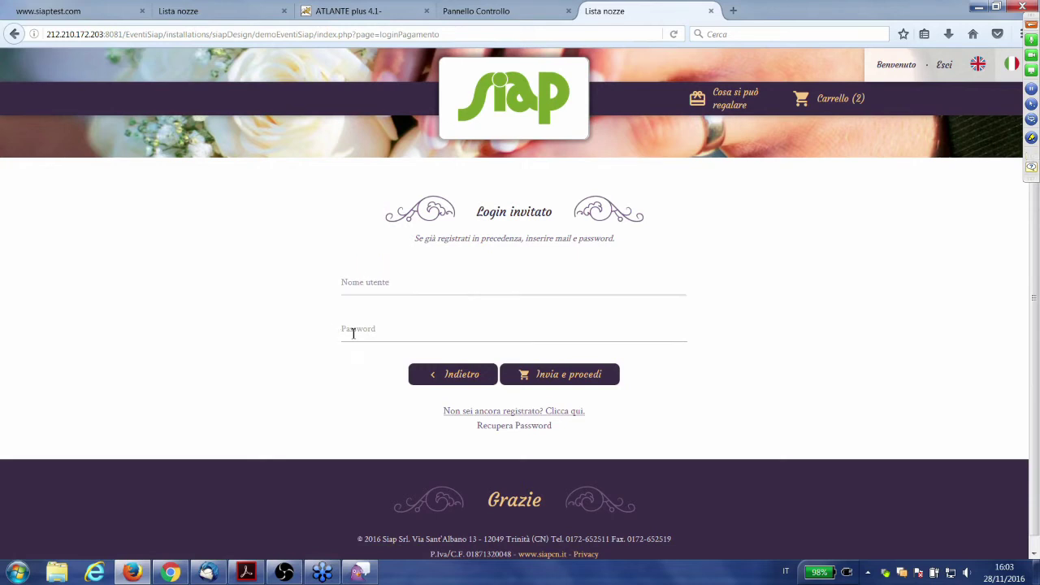
pyautogui.click(293, 365)
pyautogui.click(371, 282)
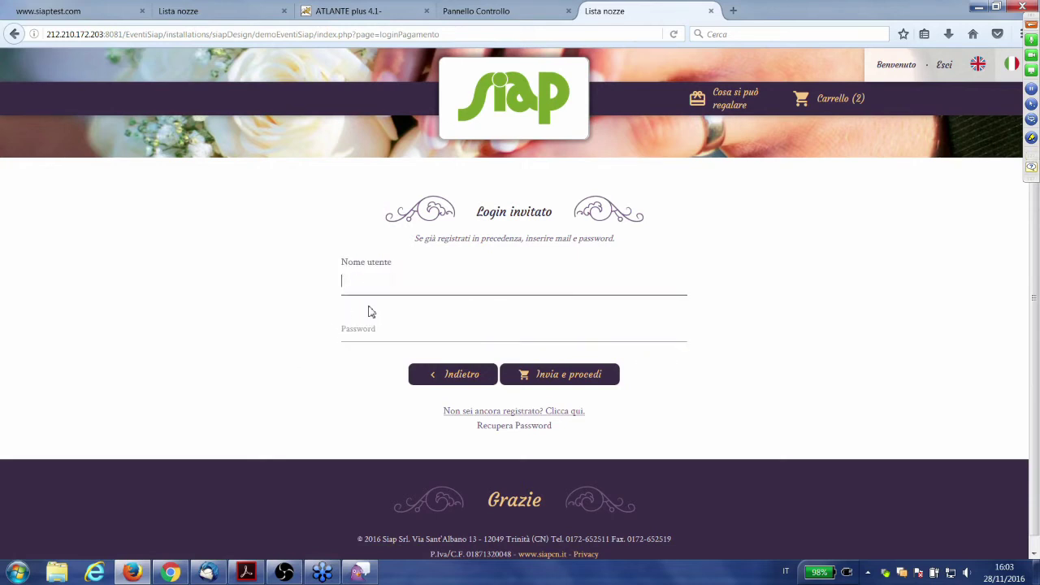
pyautogui.click(367, 330)
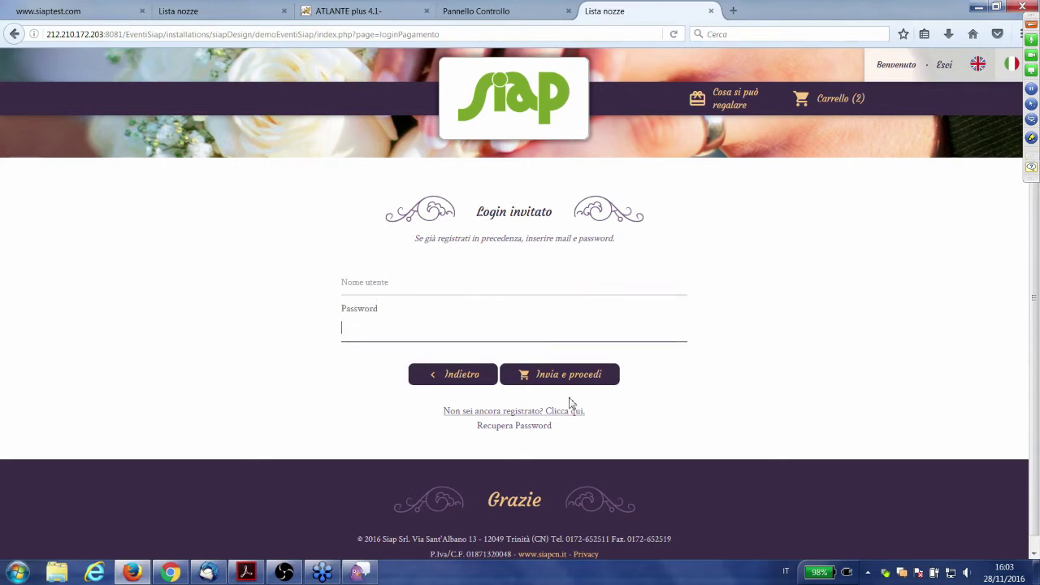
pyautogui.click(523, 413)
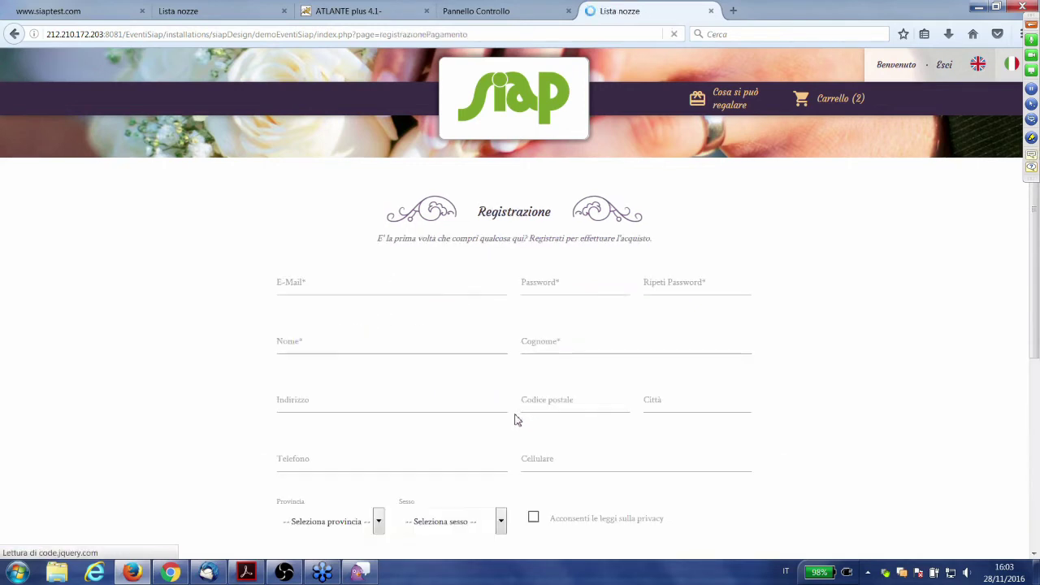
# - Review the Registrazione fields and privacy notice without filling them, then go back to the guest login
pyautogui.scroll(-2, 390, 282)
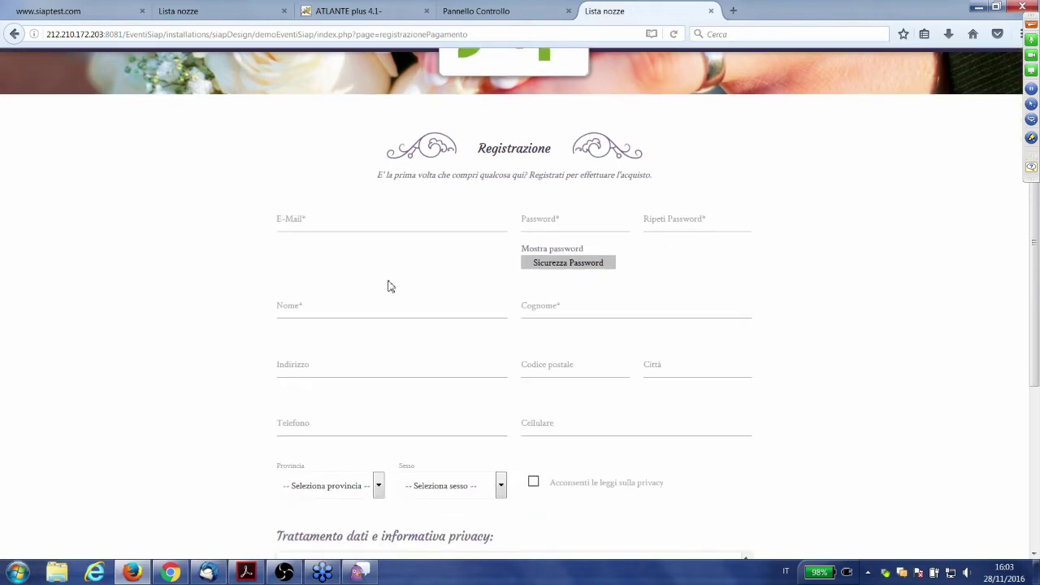
pyautogui.click(405, 222)
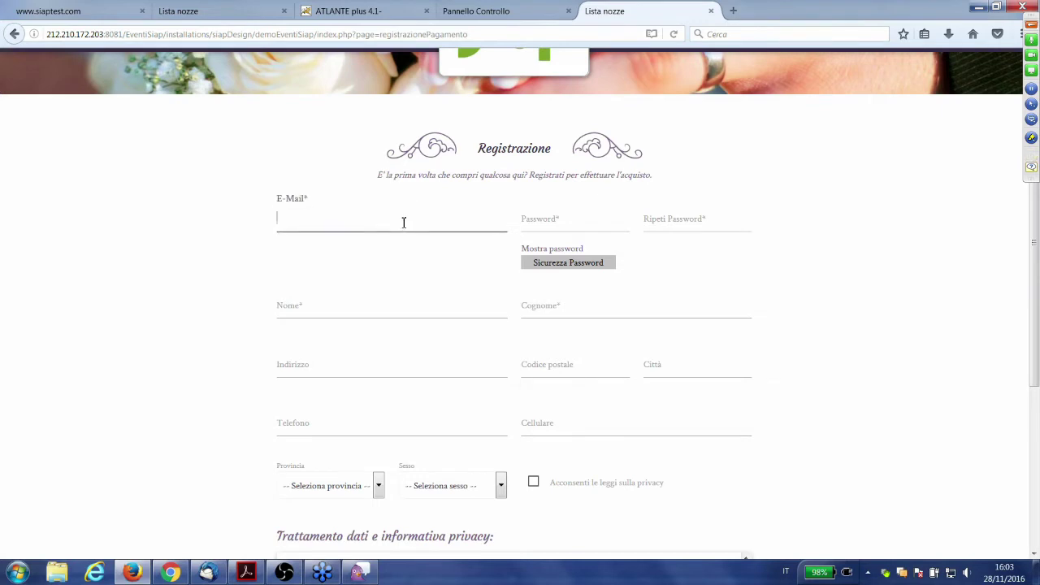
pyautogui.click(583, 221)
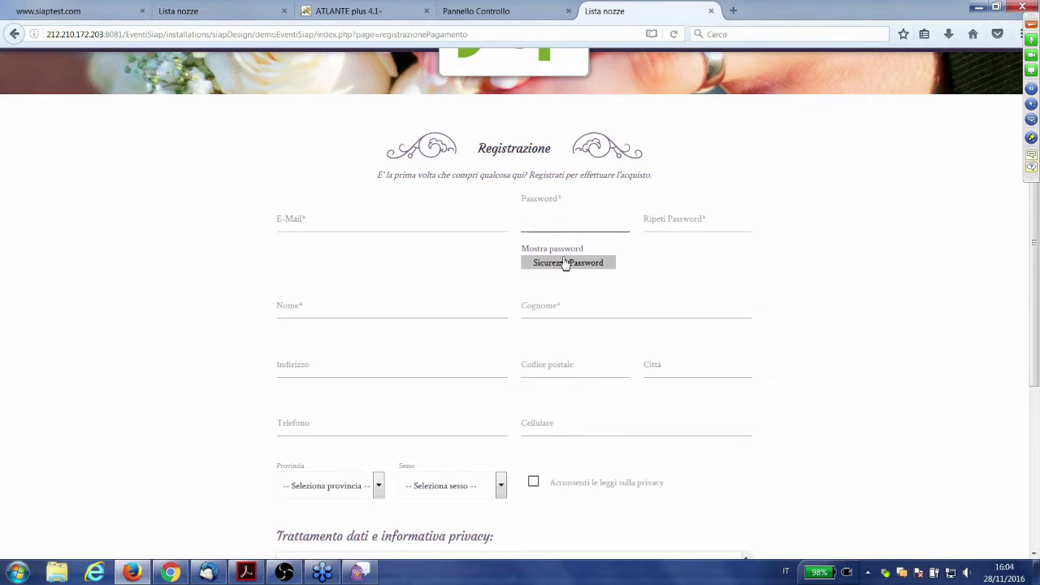
pyautogui.scroll(-1, 437, 231)
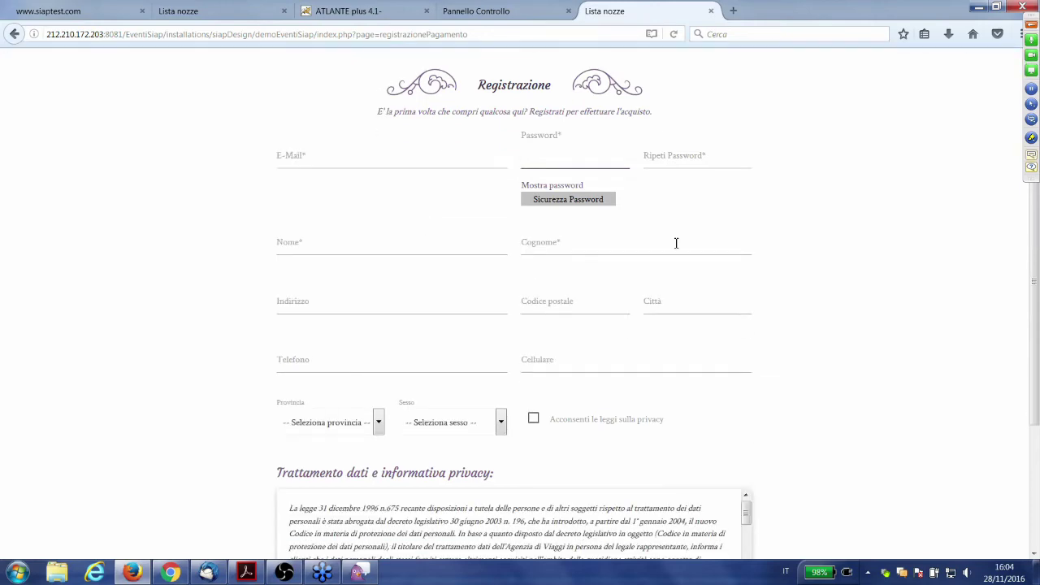
pyautogui.scroll(2, 603, 270)
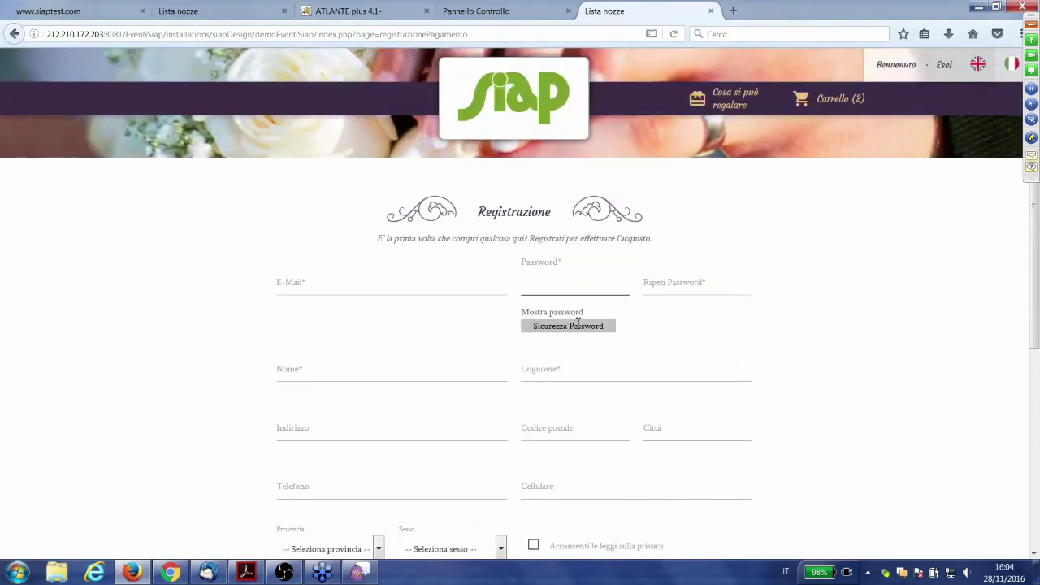
pyautogui.scroll(-4, 523, 325)
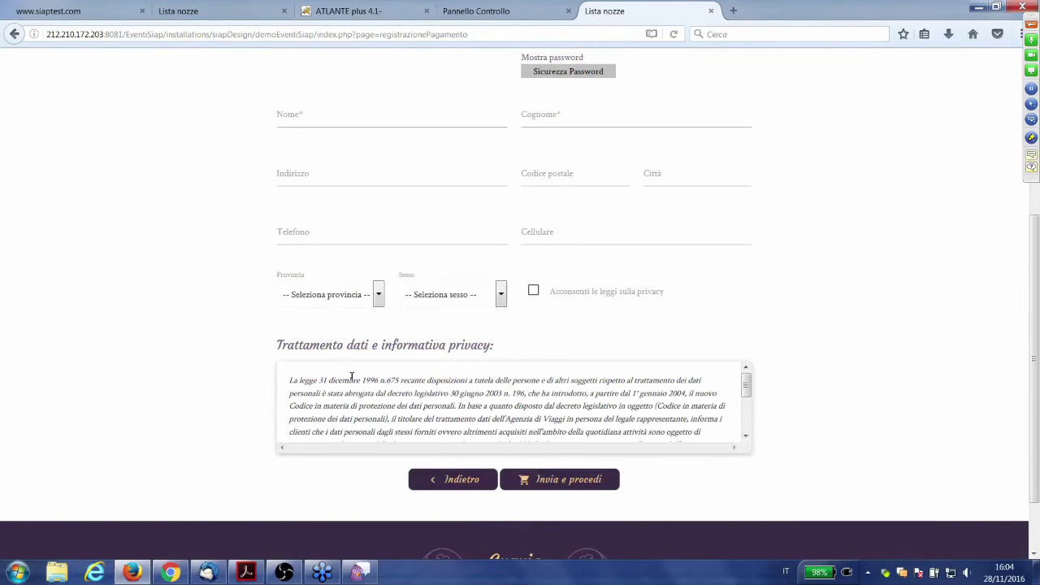
pyautogui.moveTo(297, 380); pyautogui.dragTo(328, 380)
pyautogui.click(303, 393)
pyautogui.scroll(3, 458, 235)
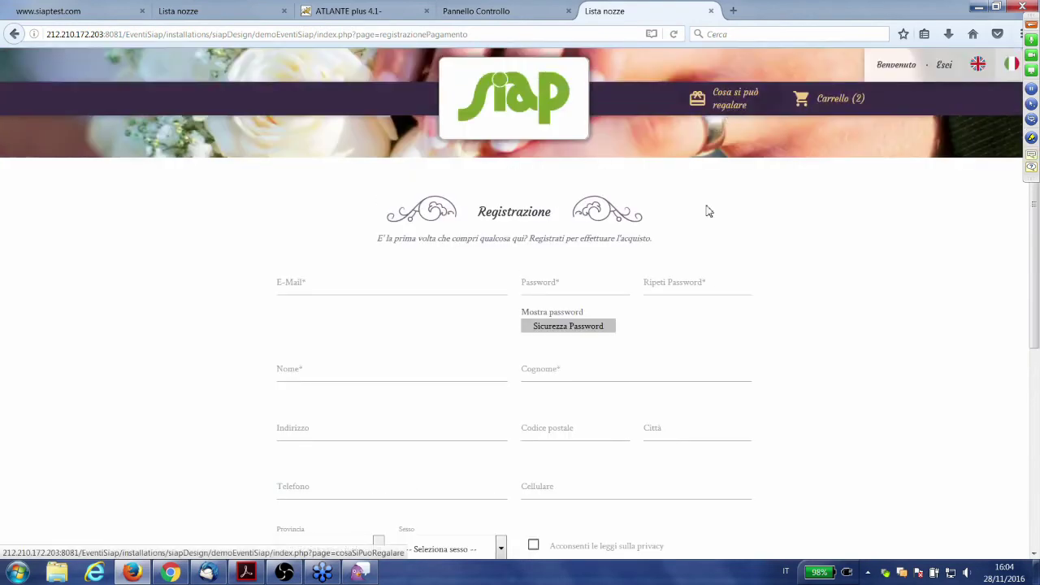
pyautogui.scroll(-3, 604, 411)
pyautogui.click(441, 448)
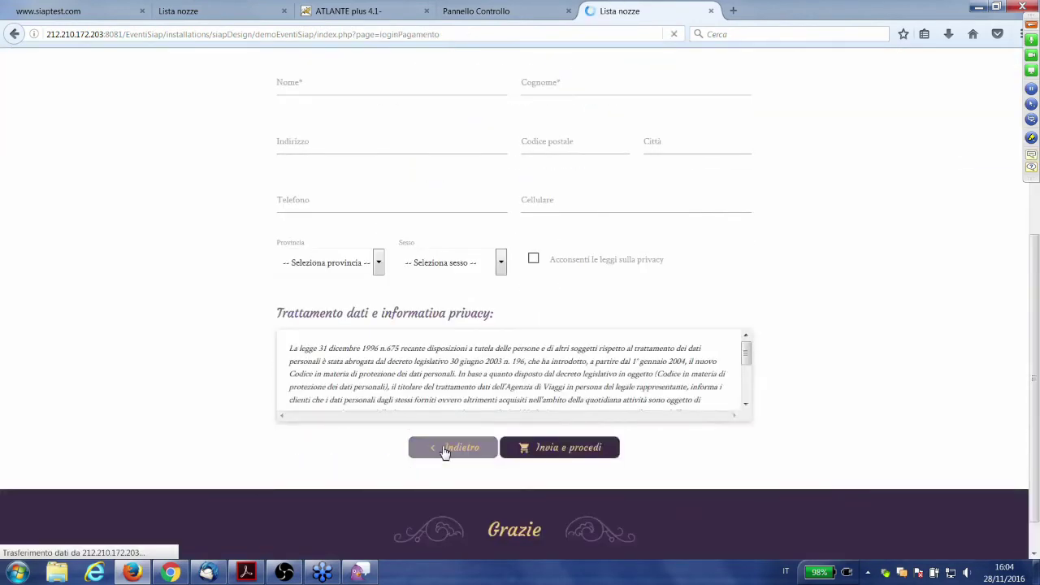
# - Log in with the guest's e-mail and password to reach the 200,00€ cart confirmation
pyautogui.click(430, 276)
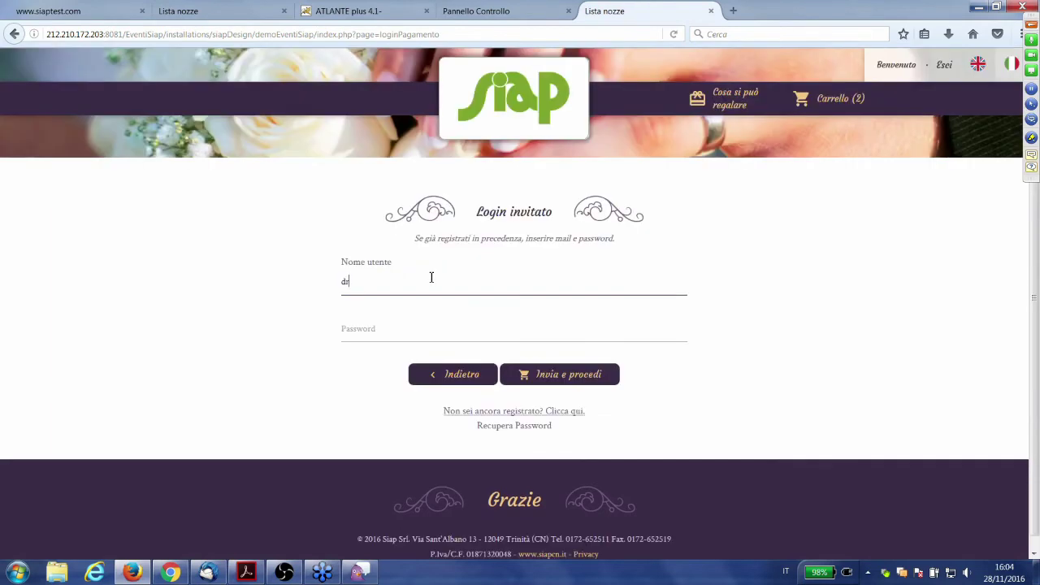
pyautogui.press('Tab')
pyautogui.write('••')
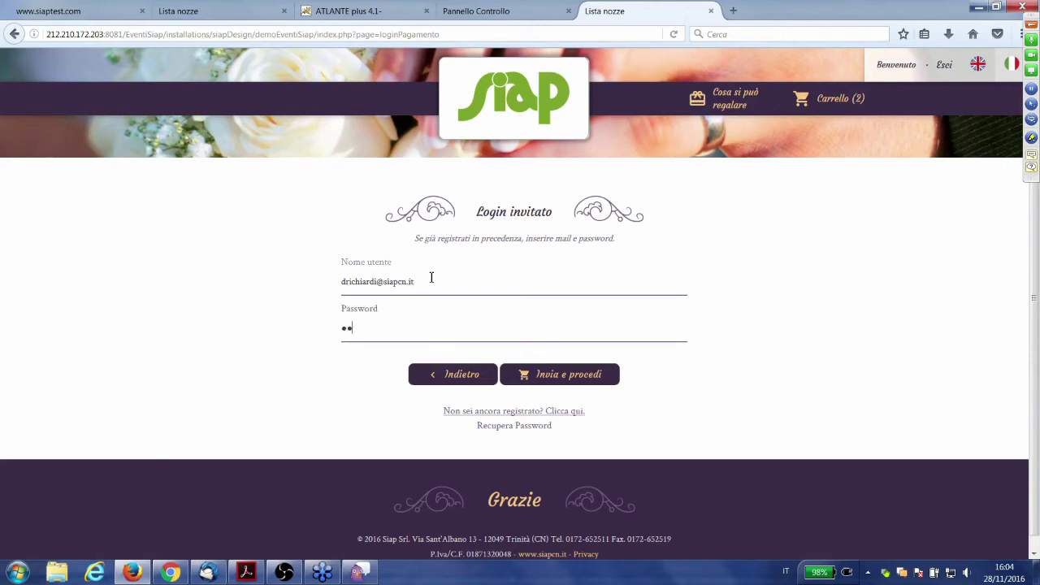
pyautogui.write('••••')
pyautogui.press('Return')
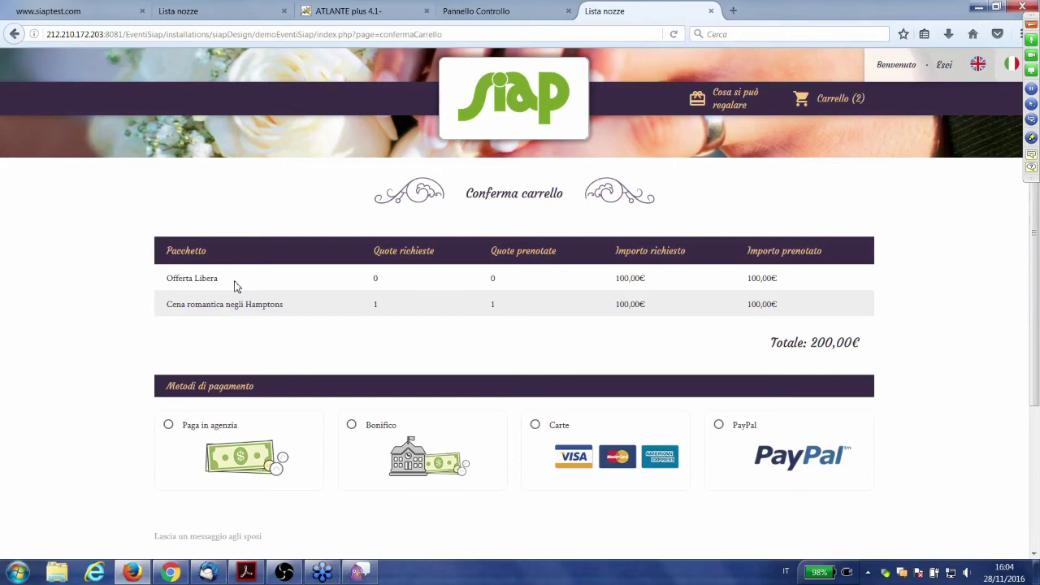
# - Choose paying at the agency as the payment method
pyautogui.scroll(-2, 483, 428)
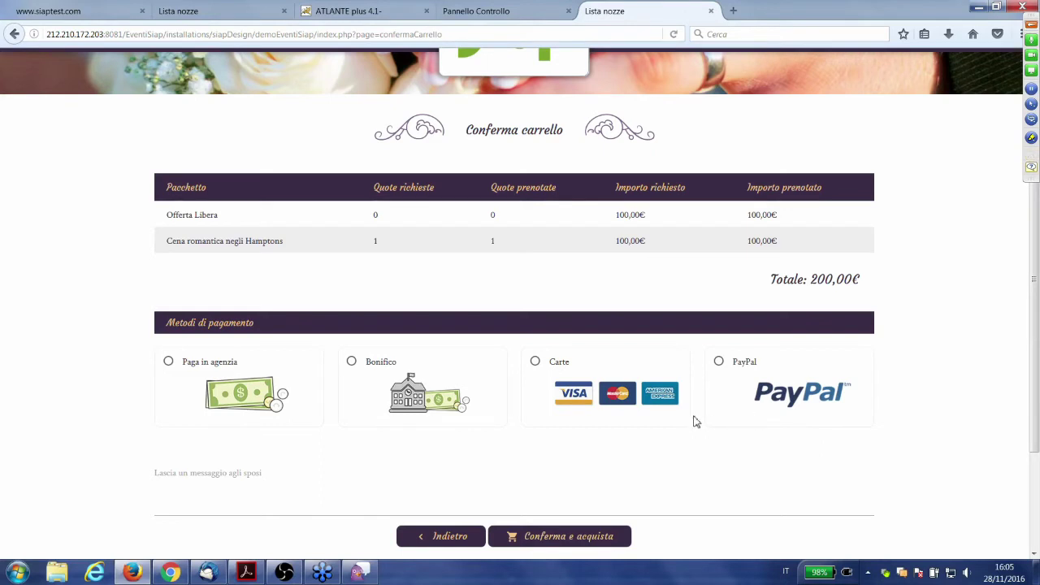
pyautogui.scroll(2, 651, 452)
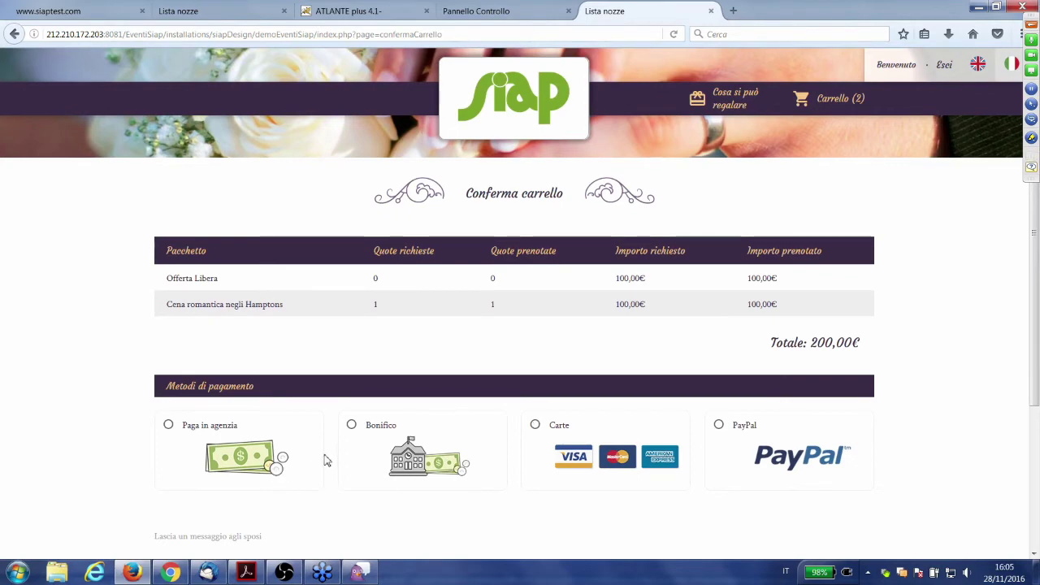
pyautogui.scroll(-2, 325, 461)
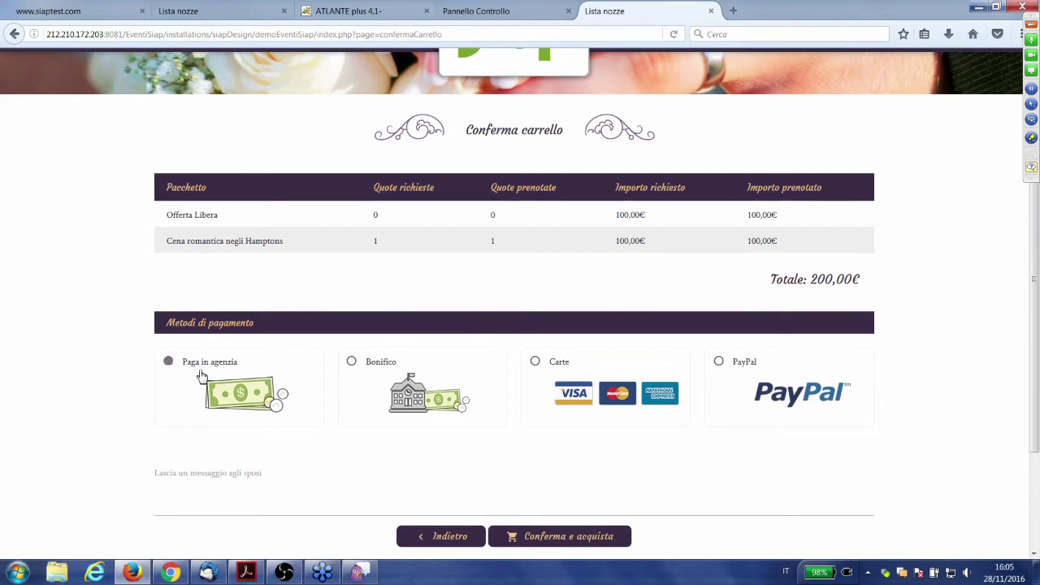
pyautogui.click(202, 375)
# - Leave the message 'Tanti auguri' for the couple and confirm the purchase
pyautogui.scroll(-2, 191, 395)
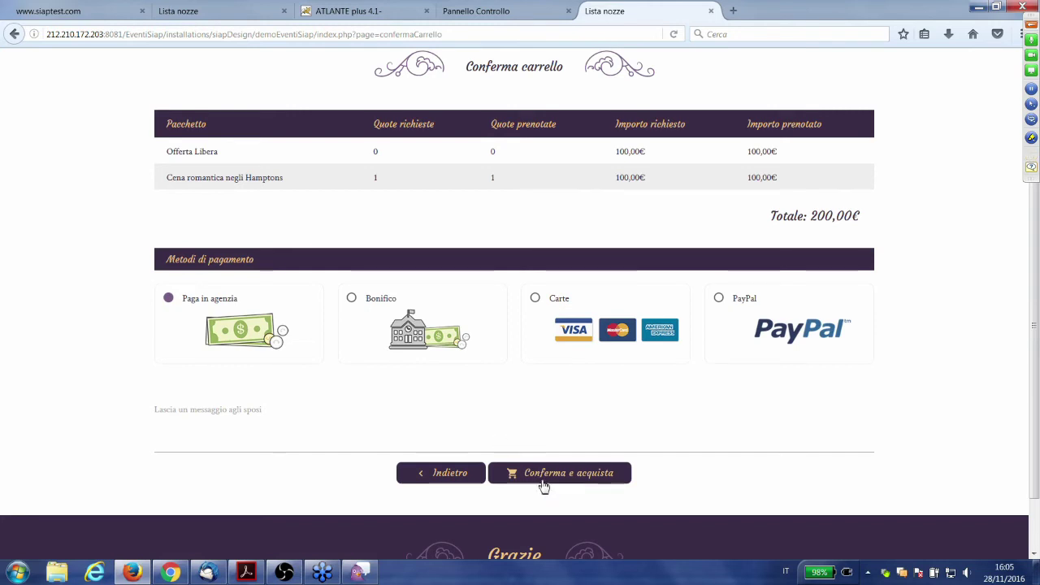
pyautogui.scroll(4, 365, 439)
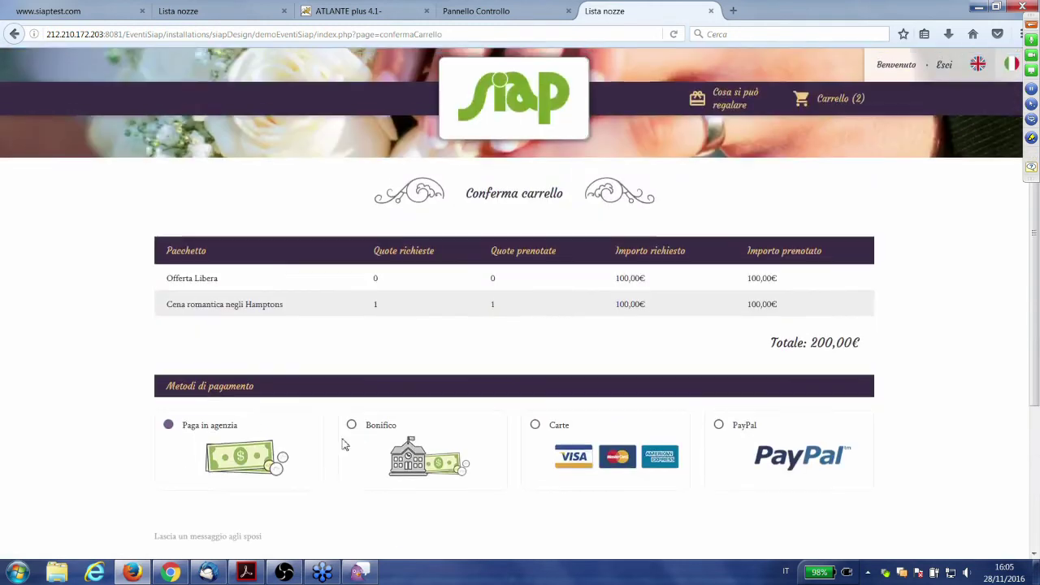
pyautogui.scroll(-4, 293, 439)
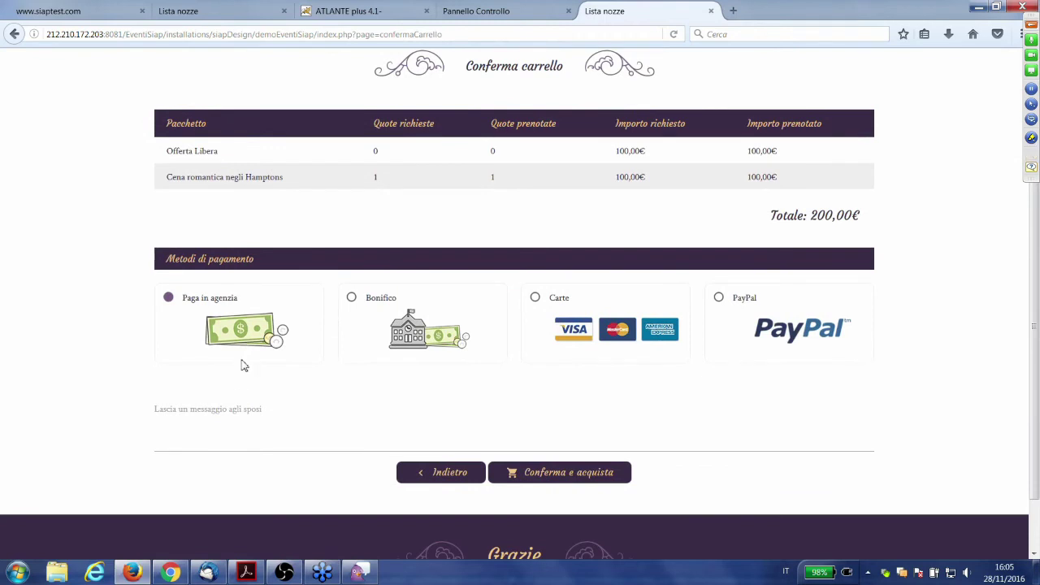
pyautogui.click(228, 438)
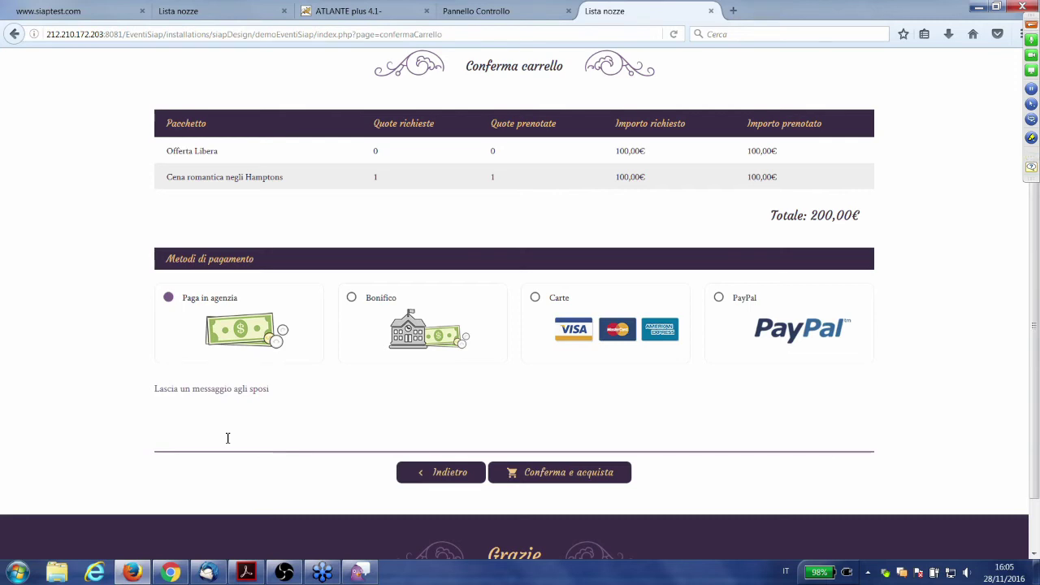
pyautogui.write('anti augur')
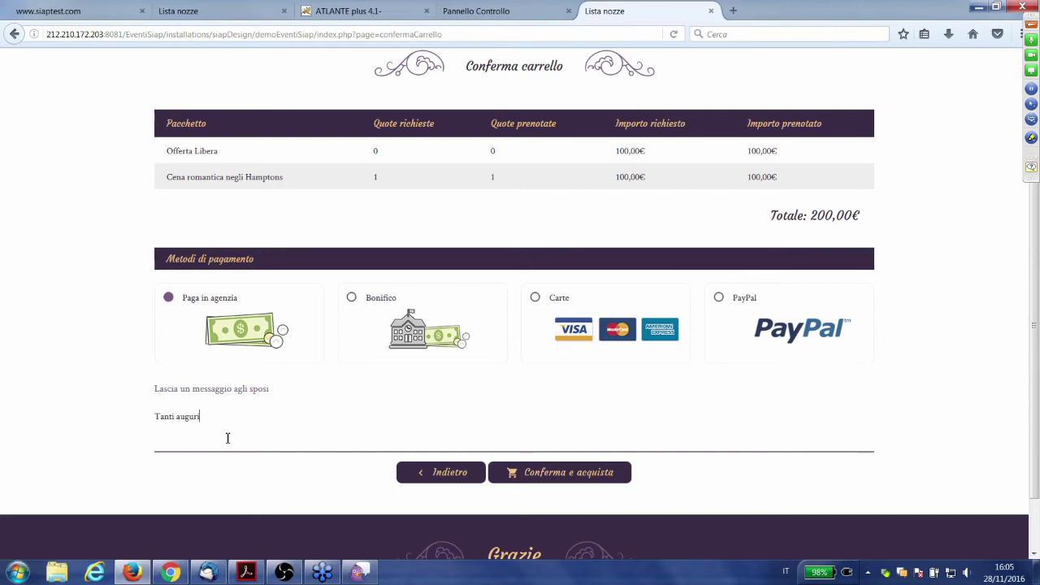
pyautogui.write('i')
pyautogui.click(598, 474)
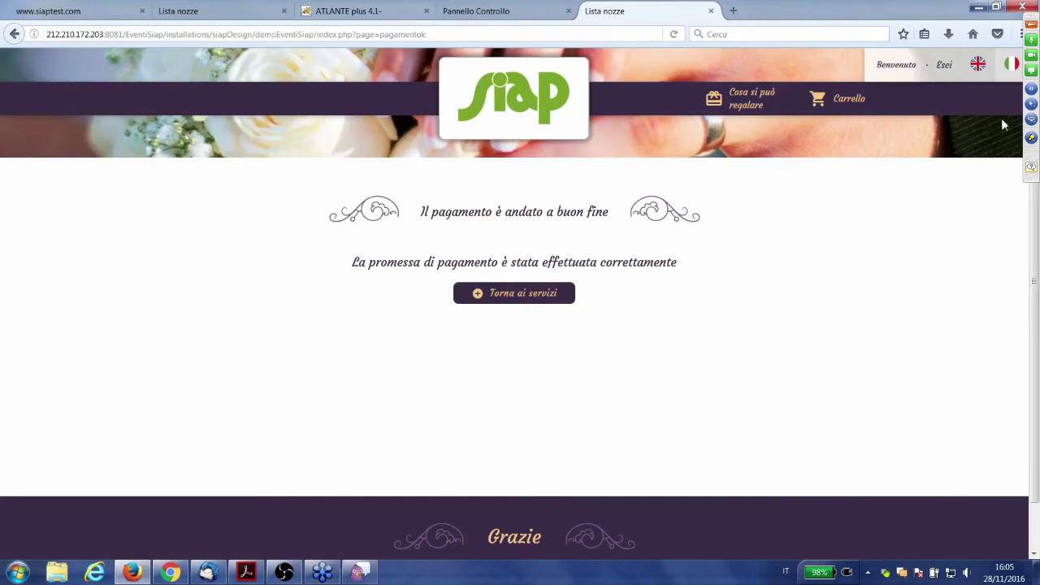
# - Log out and sign back in with the couple's username and password
pyautogui.click(527, 299)
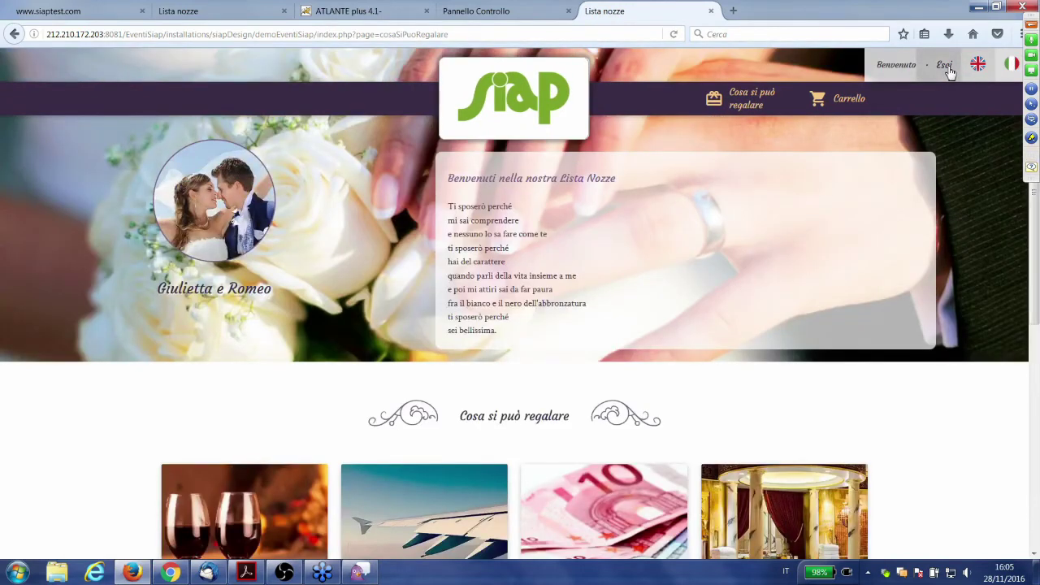
pyautogui.click(945, 66)
pyautogui.click(499, 246)
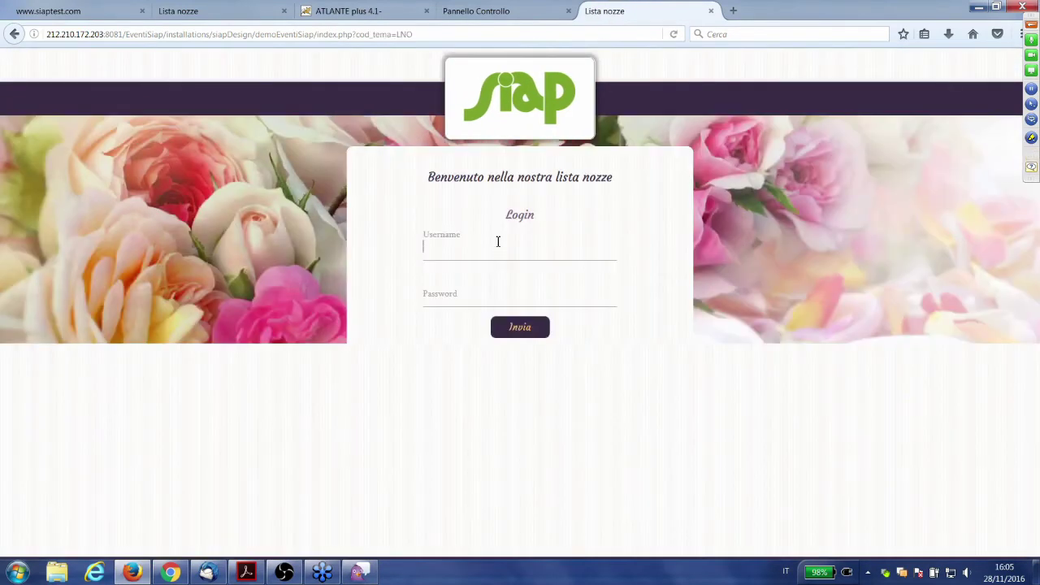
pyautogui.write('usdemo')
pyautogui.press('Tab')
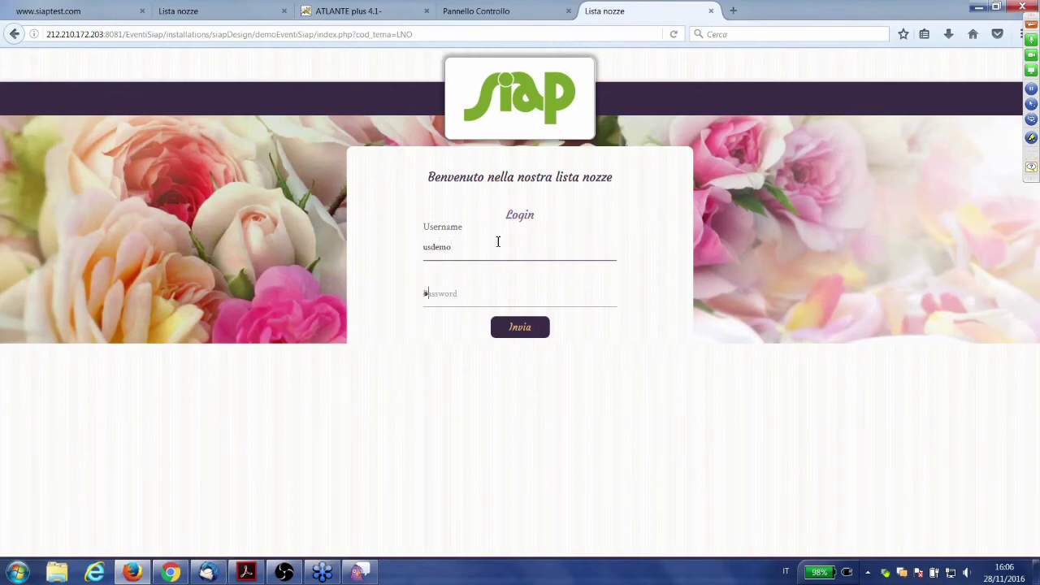
pyautogui.write('demo')
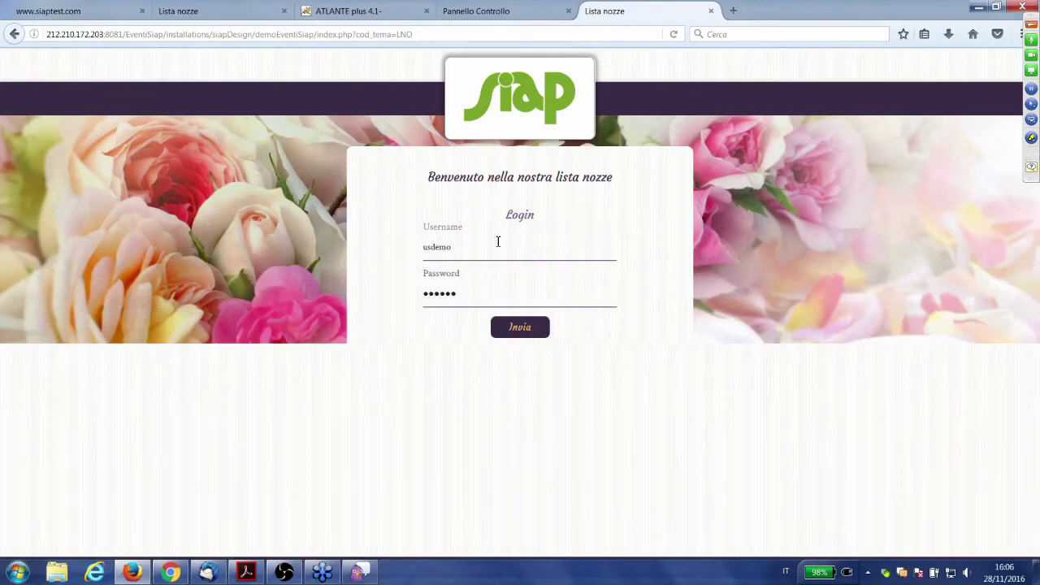
pyautogui.click(515, 327)
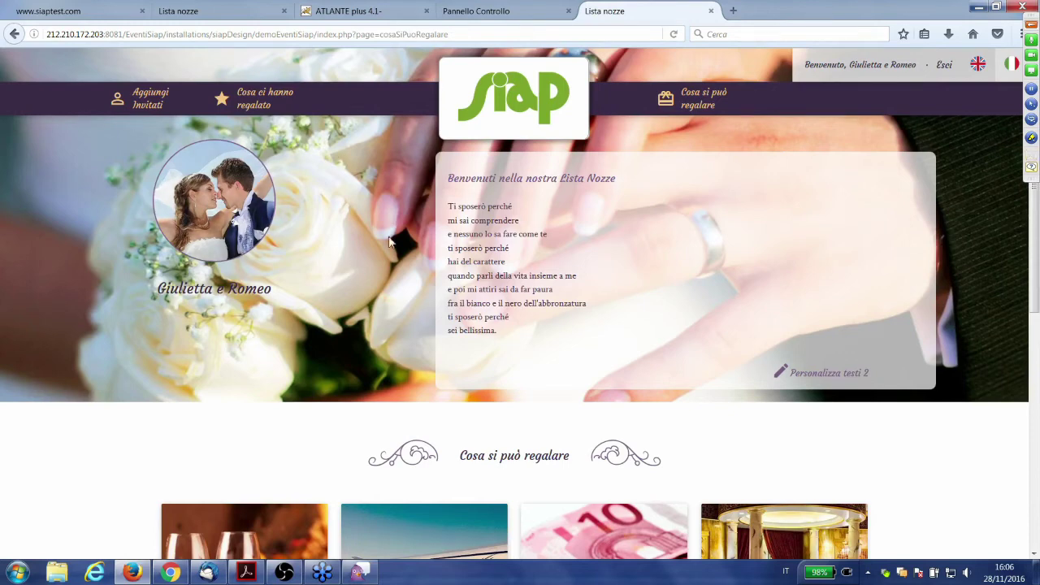
# - Open Cosa ci hanno regalato, showing gifts received totalling 400,00 €
pyautogui.scroll(-3, 186, 360)
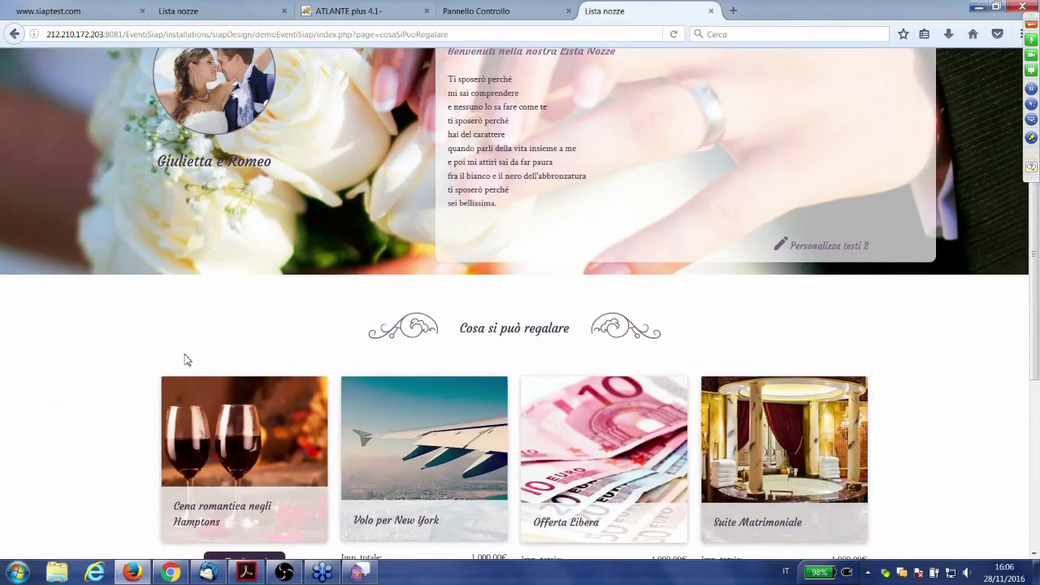
pyautogui.scroll(-1, 188, 361)
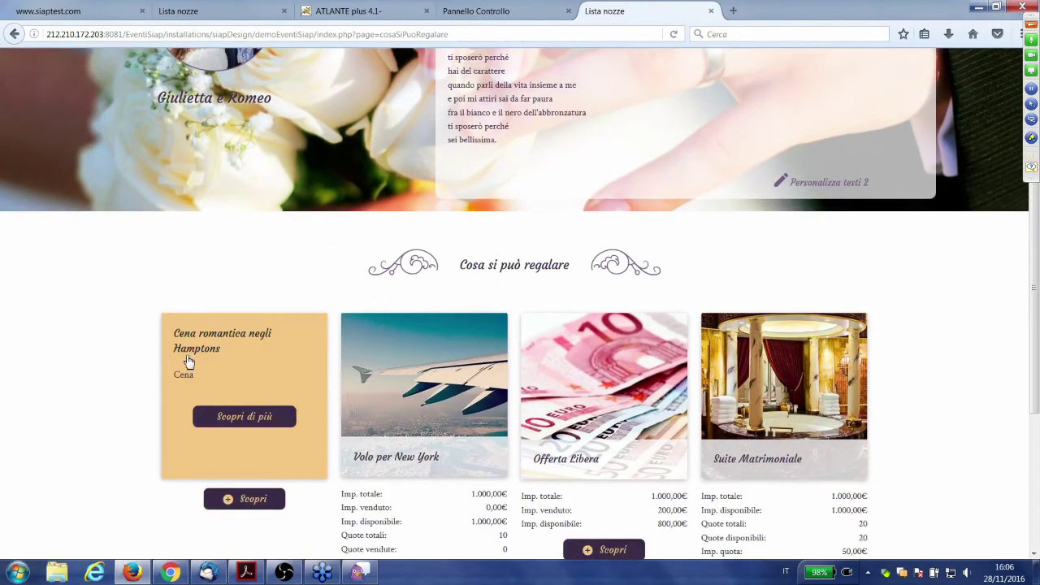
pyautogui.scroll(3, 186, 360)
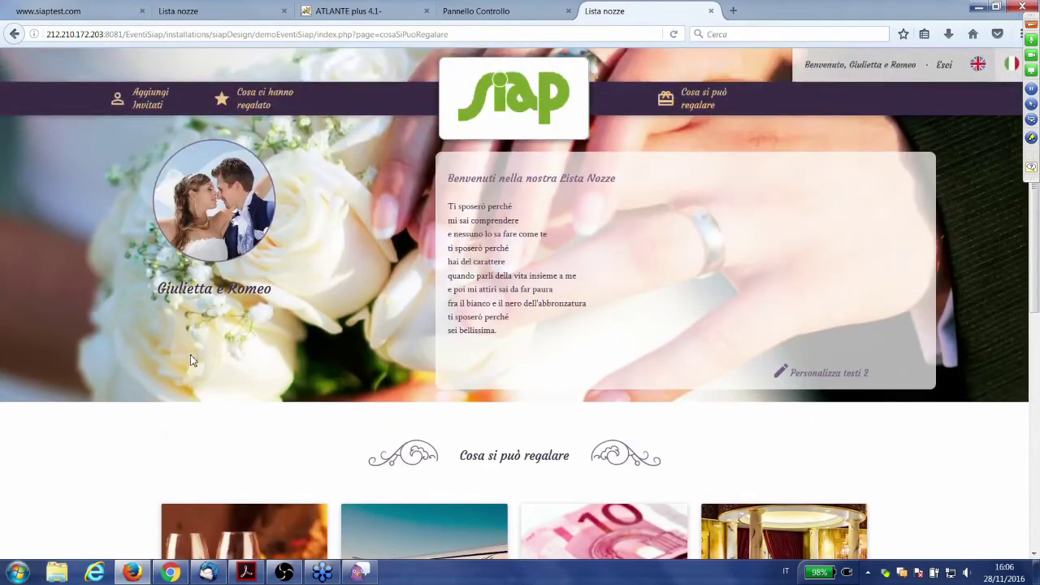
pyautogui.click(264, 106)
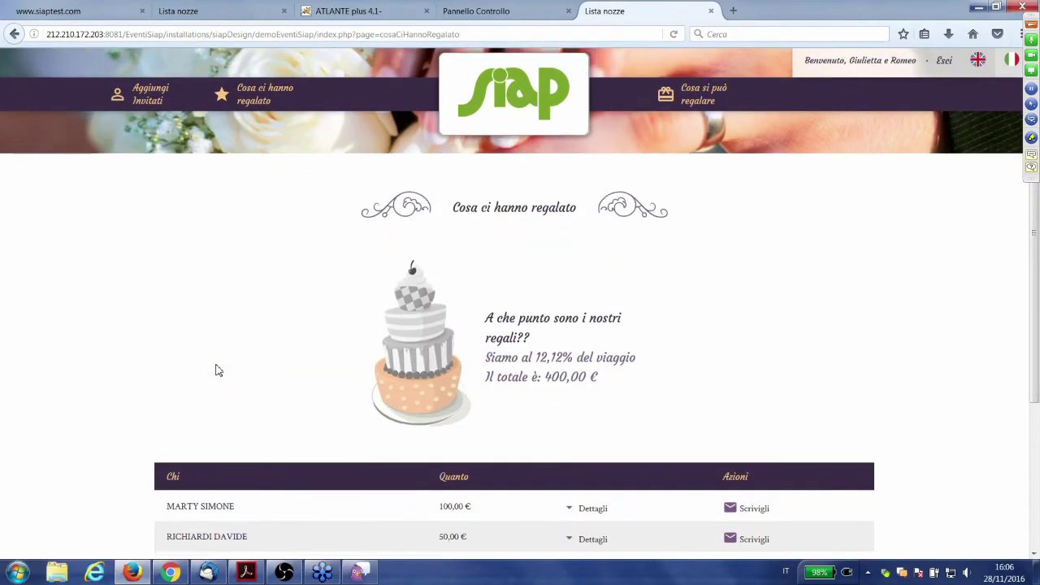
pyautogui.scroll(-3, 216, 371)
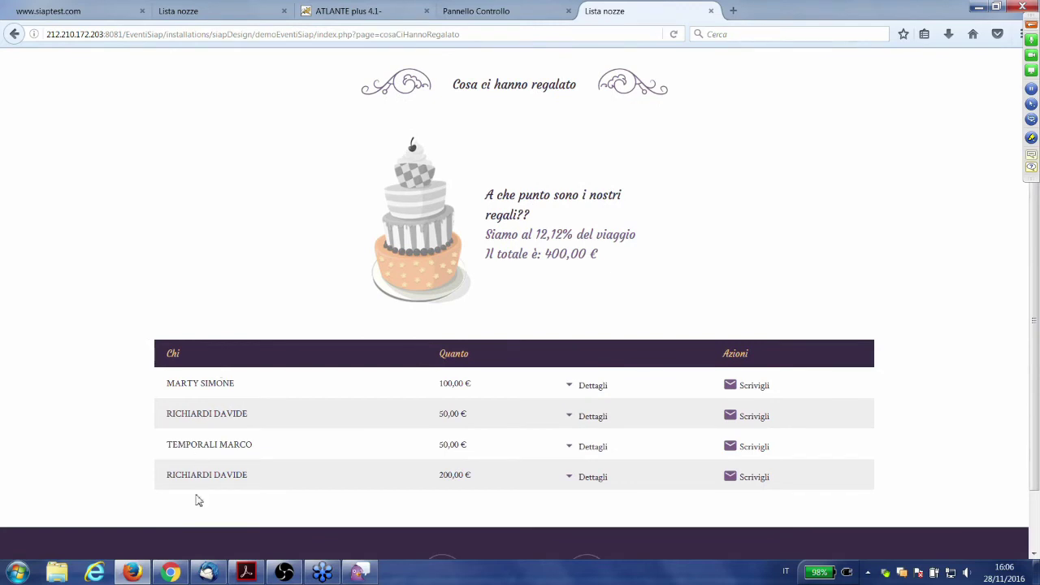
# - Expand the 200,00 € gift's details listing Offerta Libera and Cena romantica negli Hamptons
pyautogui.moveTo(197, 475); pyautogui.dragTo(257, 484)
pyautogui.click(281, 483)
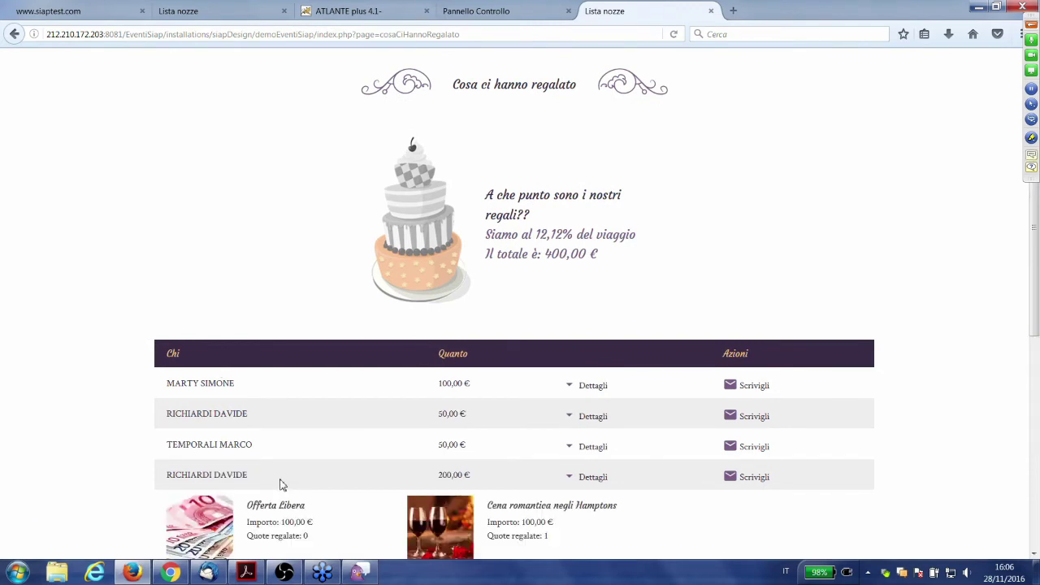
pyautogui.click(281, 483)
pyautogui.click(448, 479)
pyautogui.scroll(-4, 248, 471)
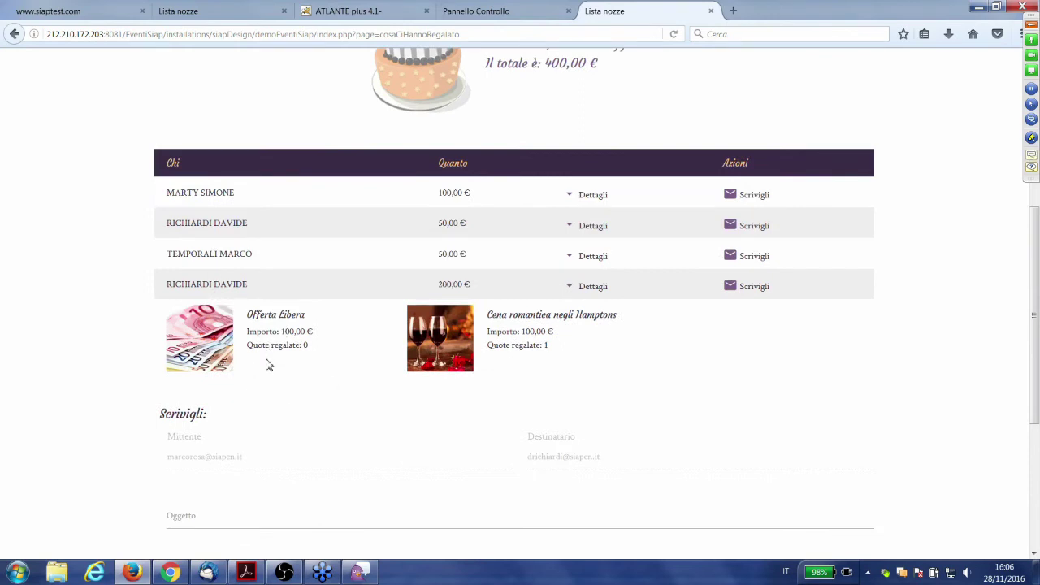
pyautogui.scroll(-1, 268, 366)
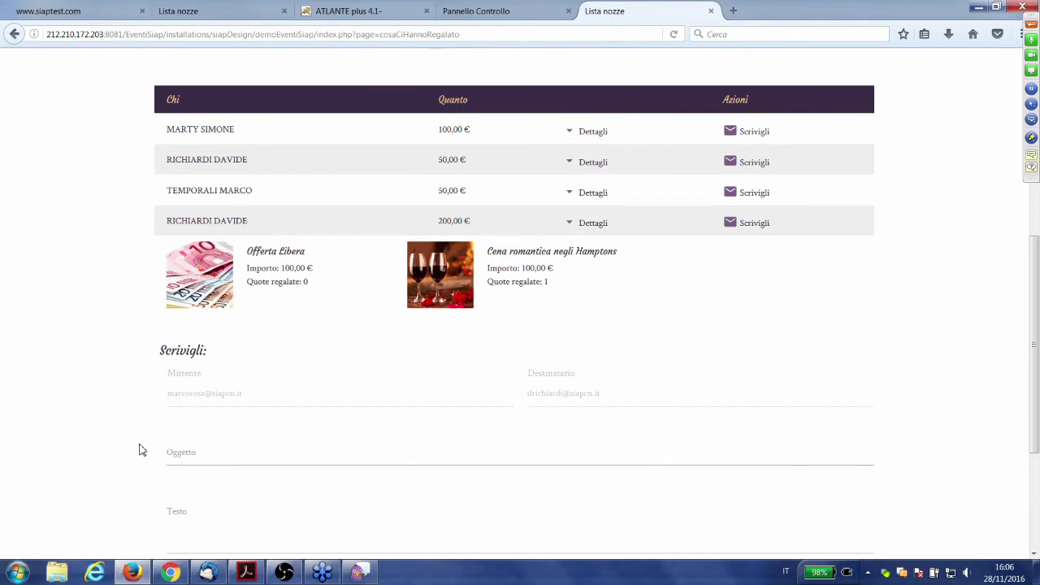
pyautogui.scroll(-1, 122, 439)
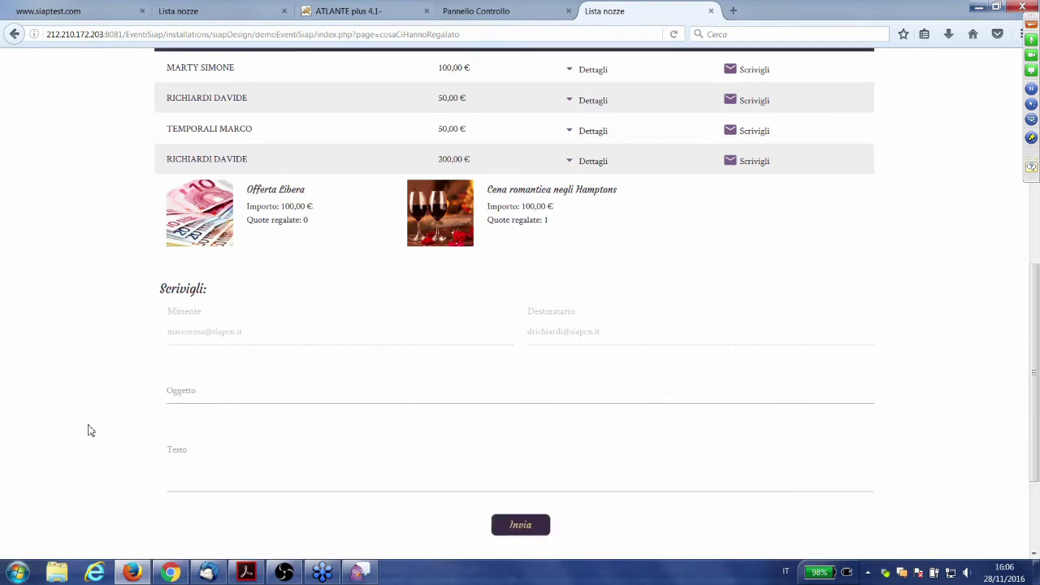
# - Try the Scrivigli form's Oggetto and Testo fields and dismiss the Thunderbird new-mail notification
pyautogui.click(347, 390)
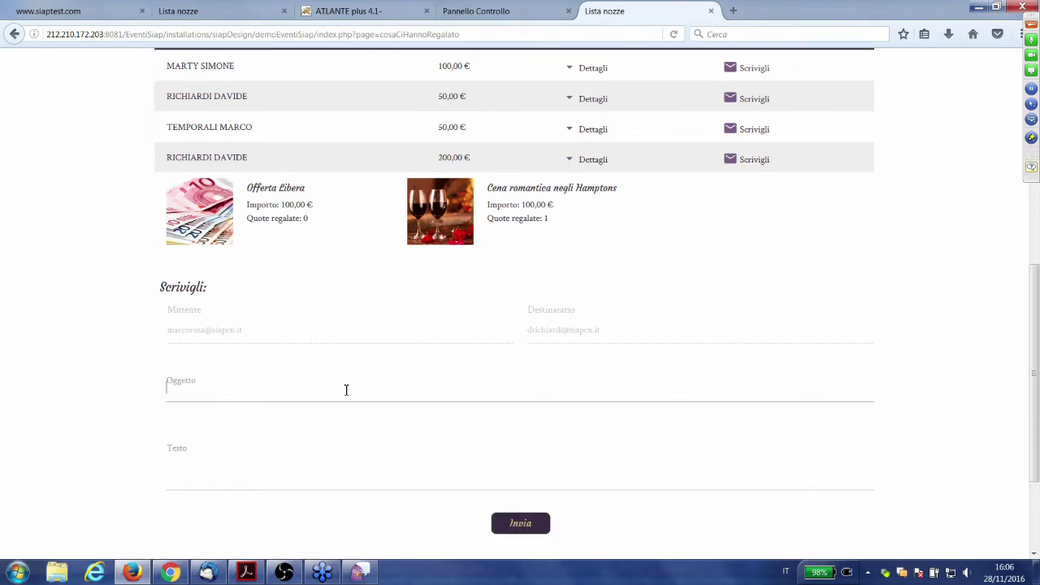
pyautogui.click(324, 469)
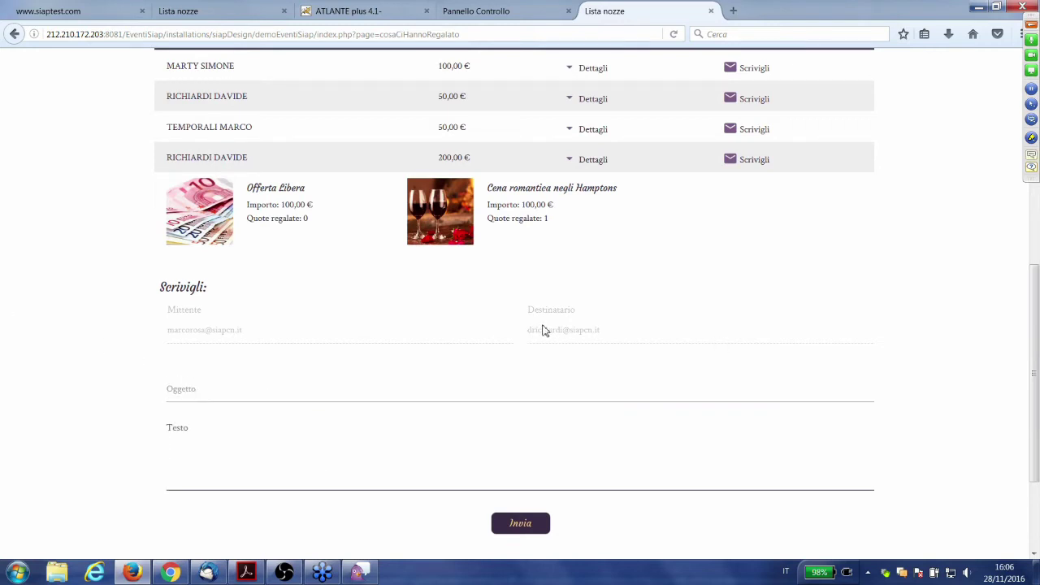
pyautogui.scroll(3, 388, 291)
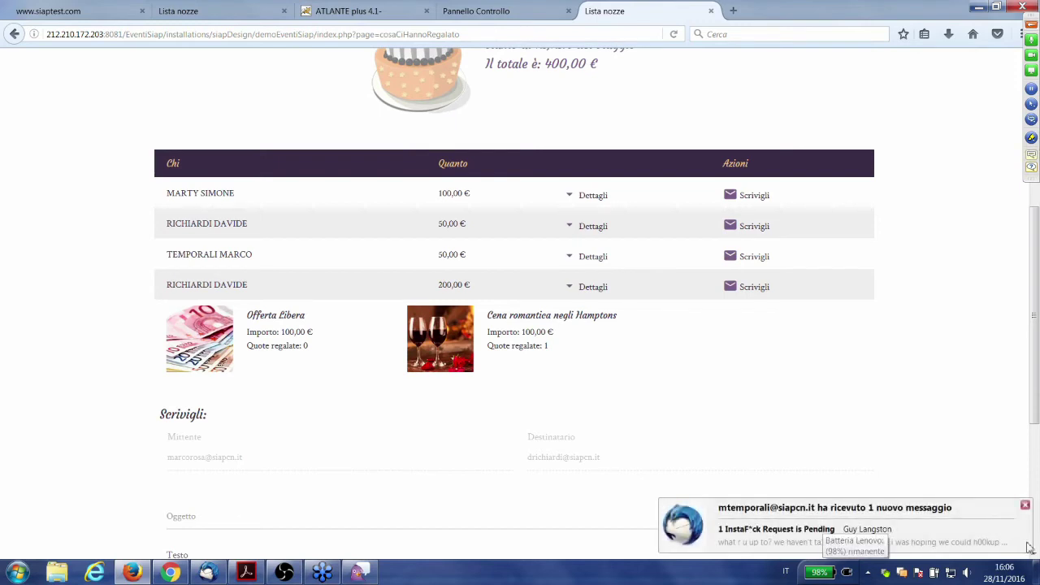
pyautogui.click(1025, 505)
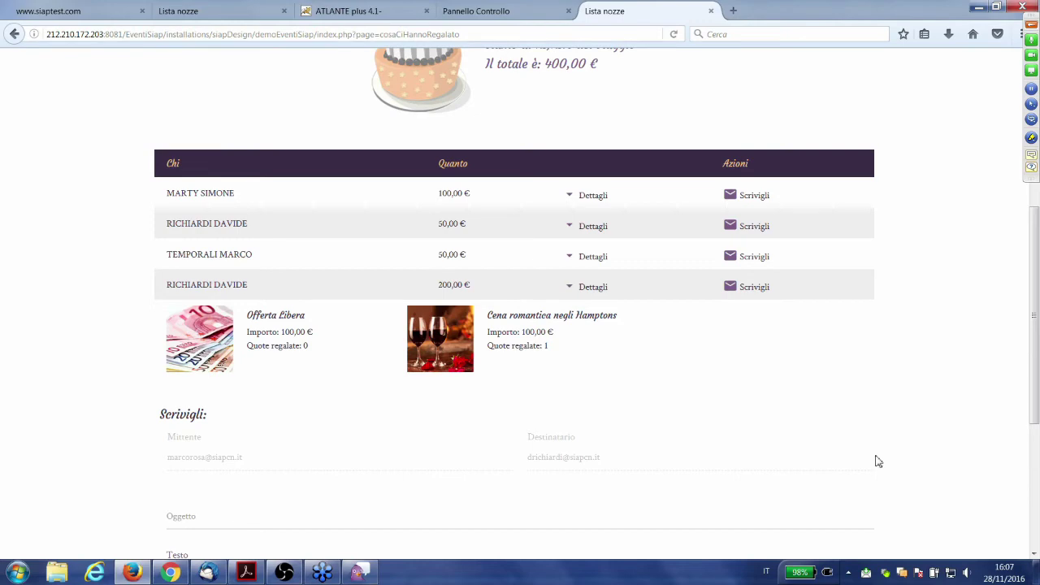
pyautogui.scroll(4, 862, 443)
pyautogui.scroll(-1, 706, 416)
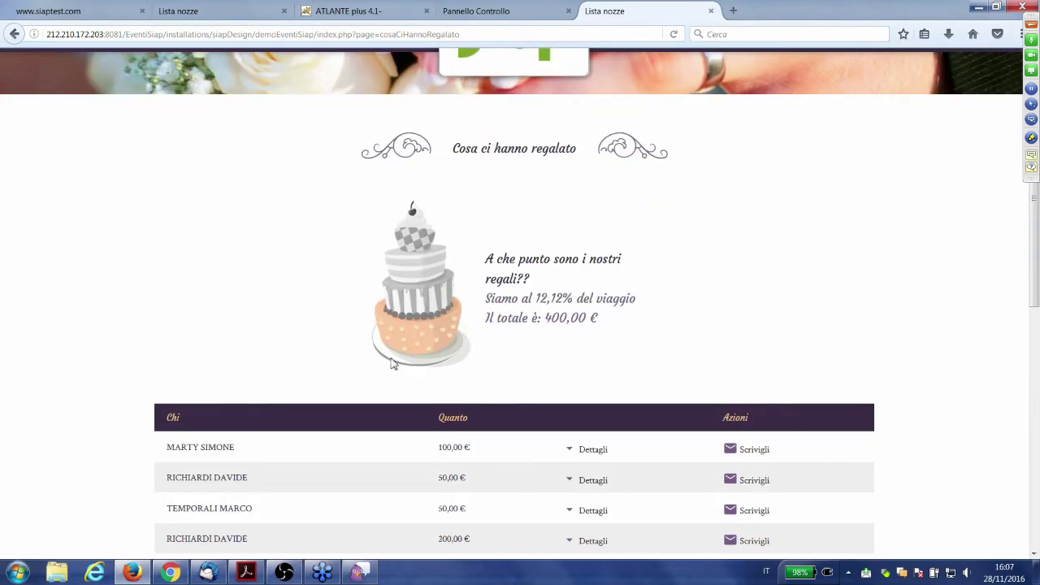
pyautogui.scroll(1, 433, 234)
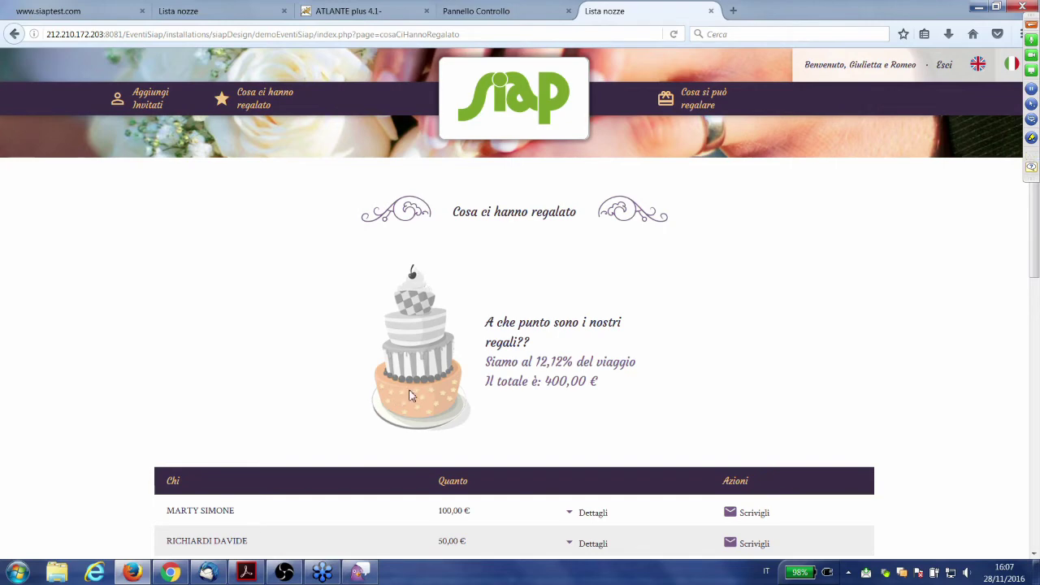
pyautogui.scroll(-3, 409, 396)
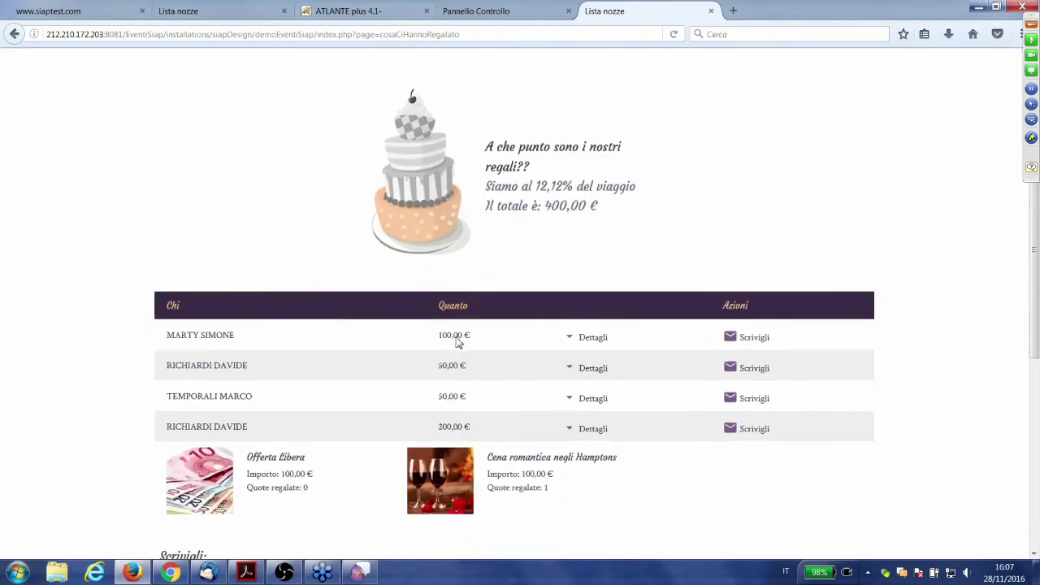
pyautogui.scroll(-5, 457, 343)
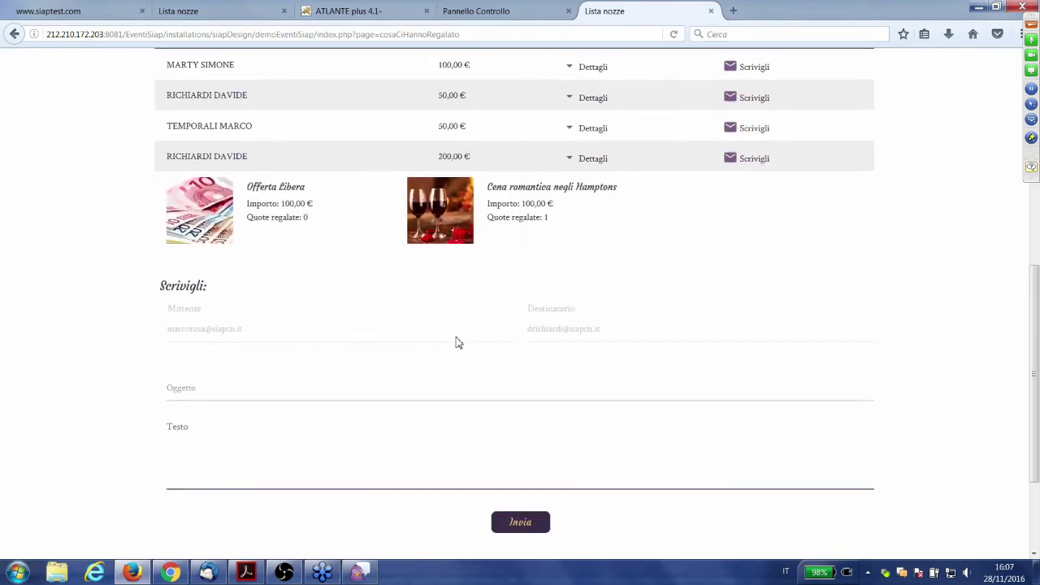
pyautogui.scroll(5, 458, 343)
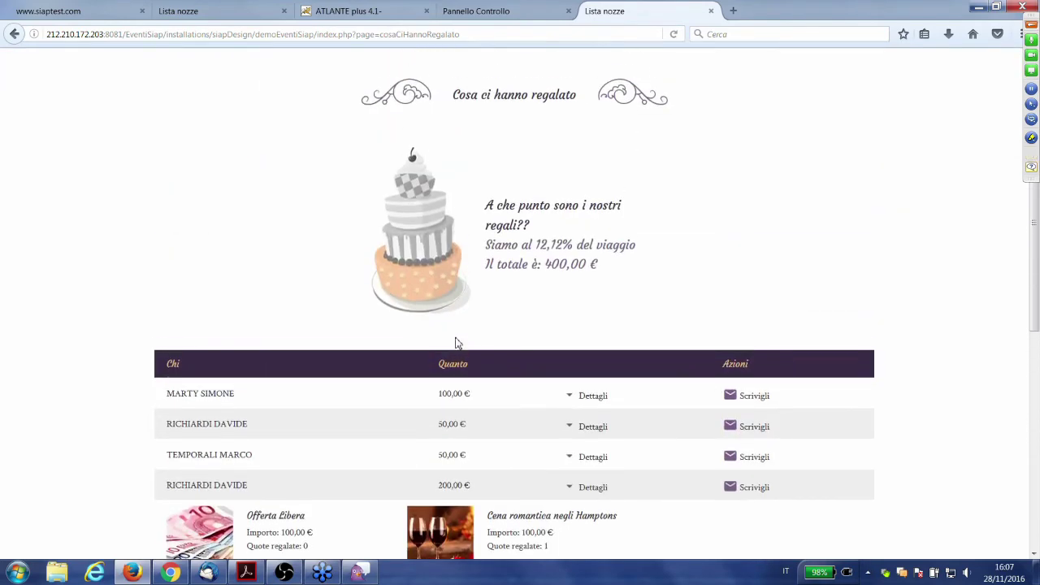
pyautogui.scroll(1, 456, 343)
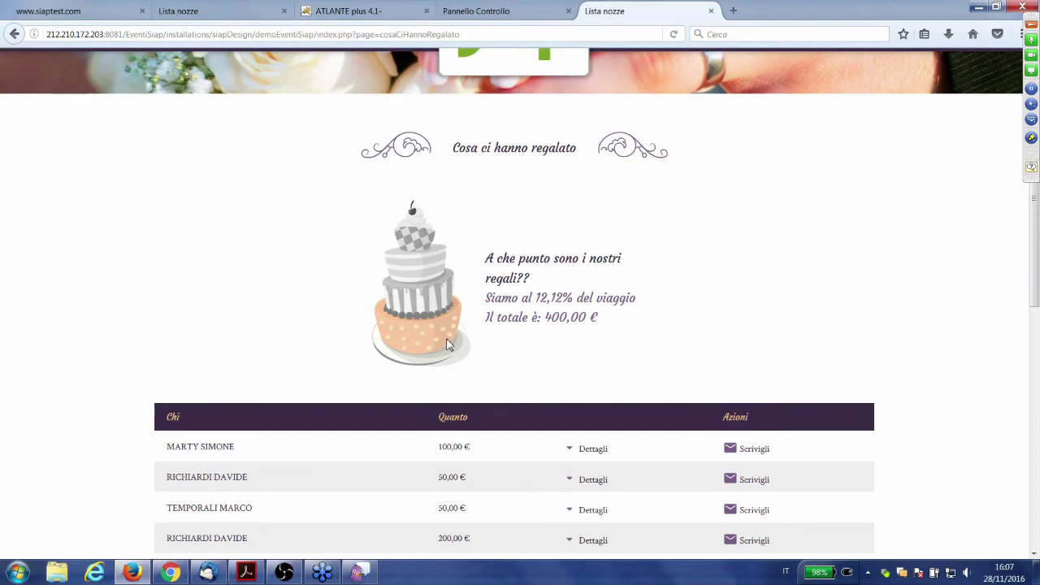
pyautogui.scroll(2, 448, 345)
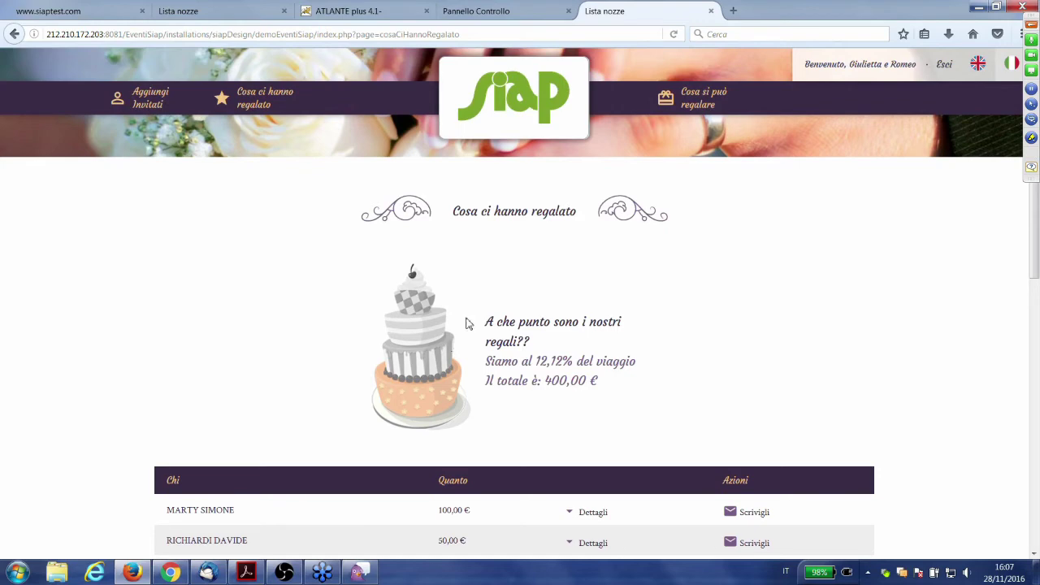
# - Go to Cosa si può regalare and scroll to the Benvenuti nella nostra Lista Nozze poem
pyautogui.click(697, 103)
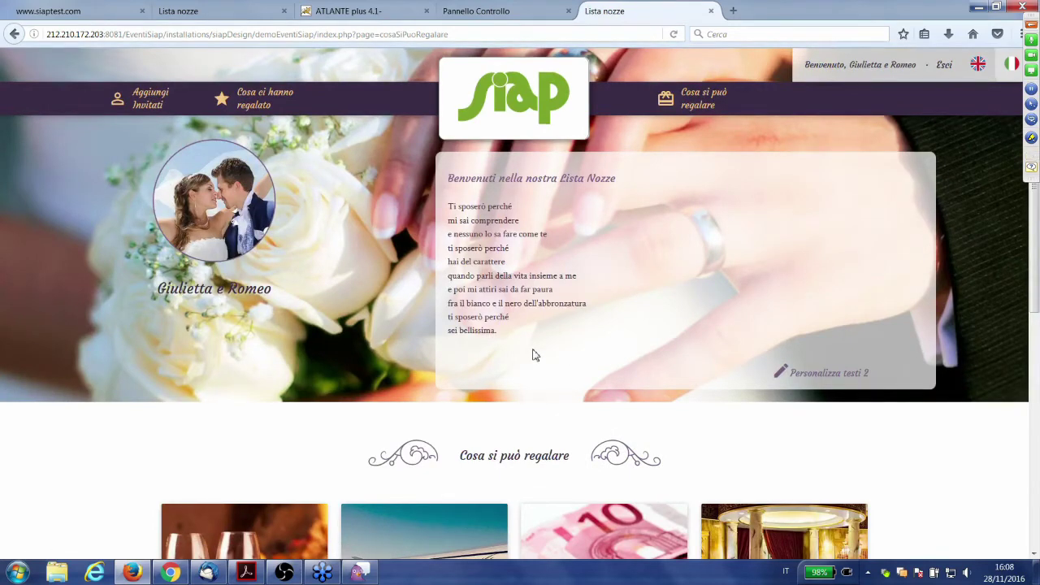
pyautogui.scroll(-1, 478, 380)
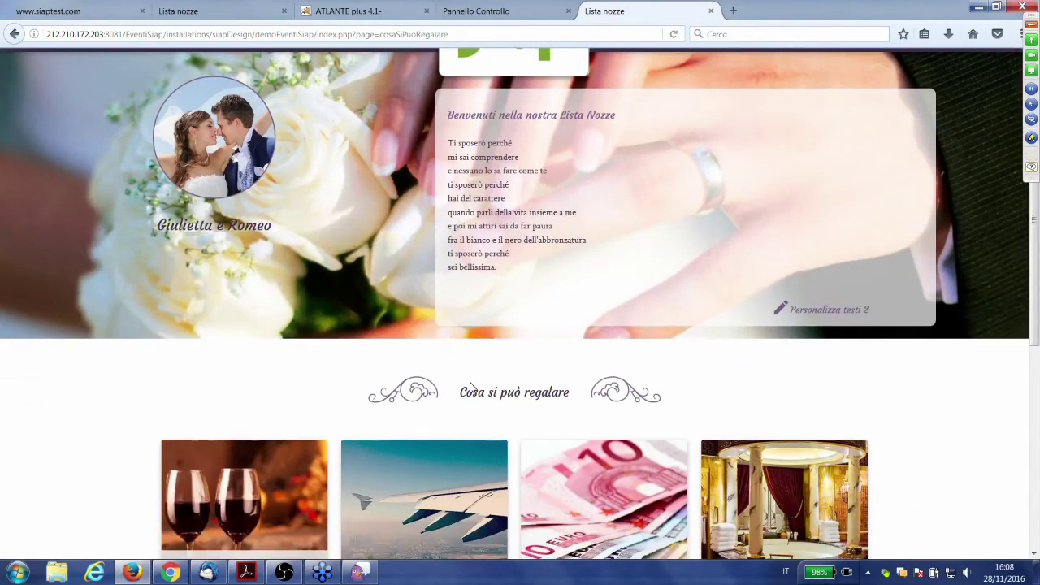
pyautogui.scroll(1, 470, 387)
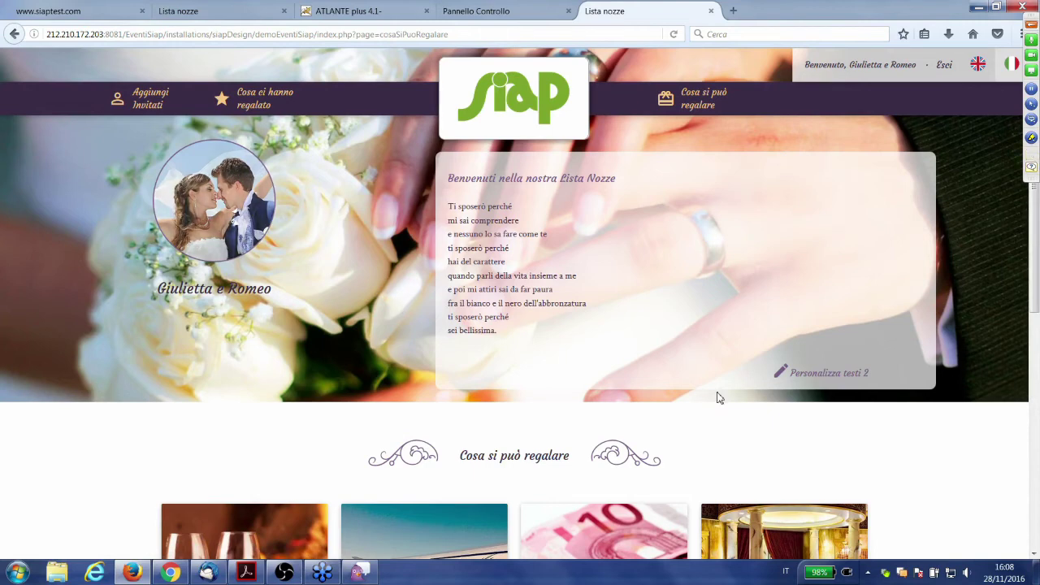
pyautogui.scroll(-1, 486, 305)
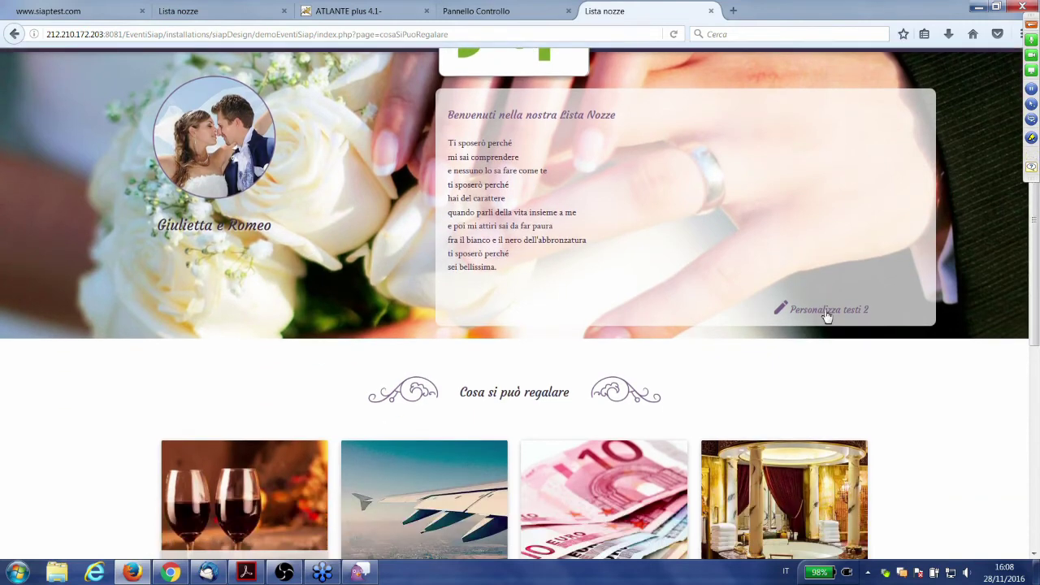
# - Open Personalizza testi 2, inspect the welcome message and story, and switch to Inglese
pyautogui.click(806, 309)
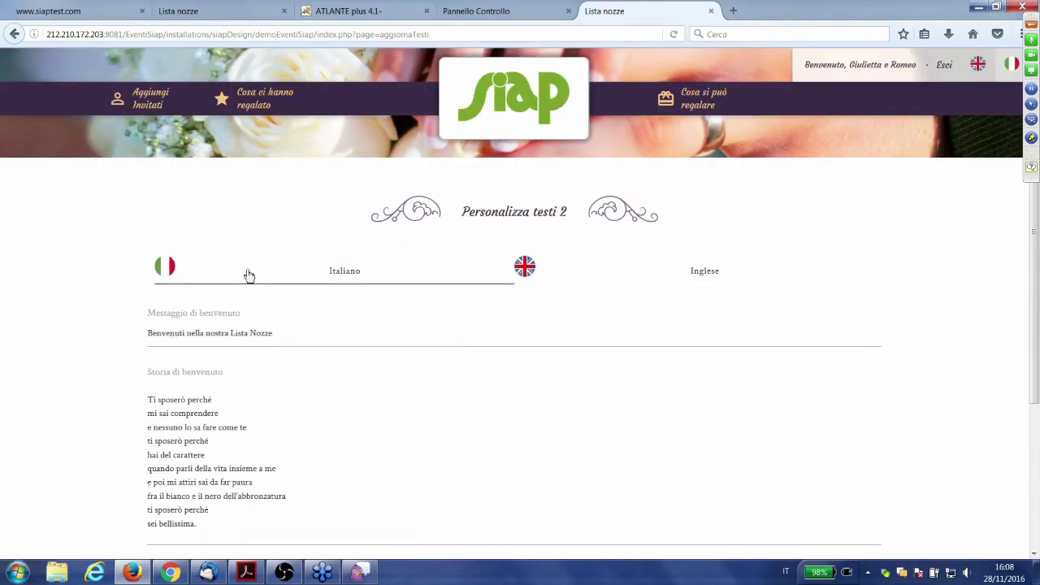
pyautogui.scroll(-1, 251, 338)
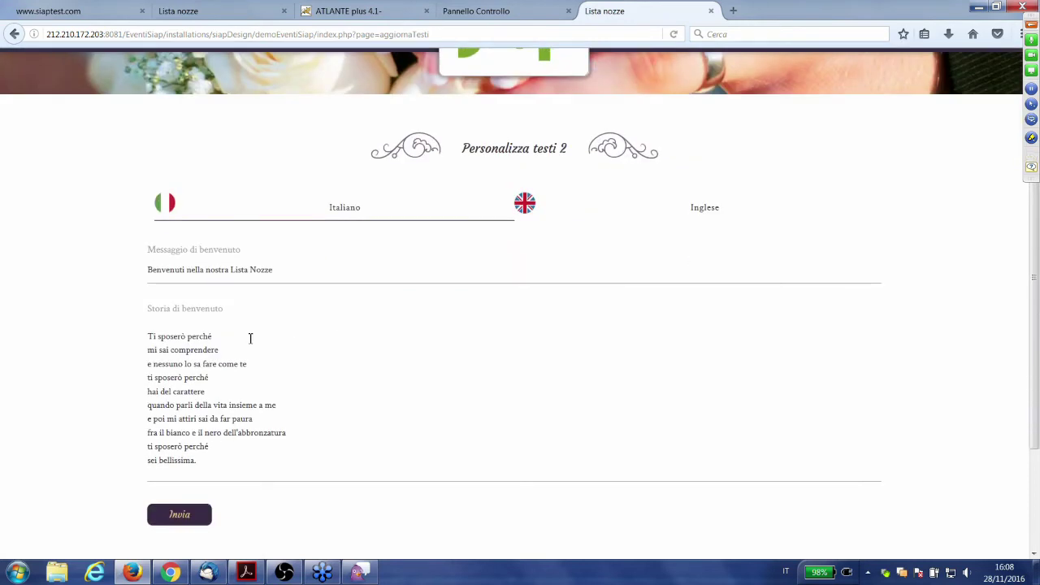
pyautogui.click(303, 265)
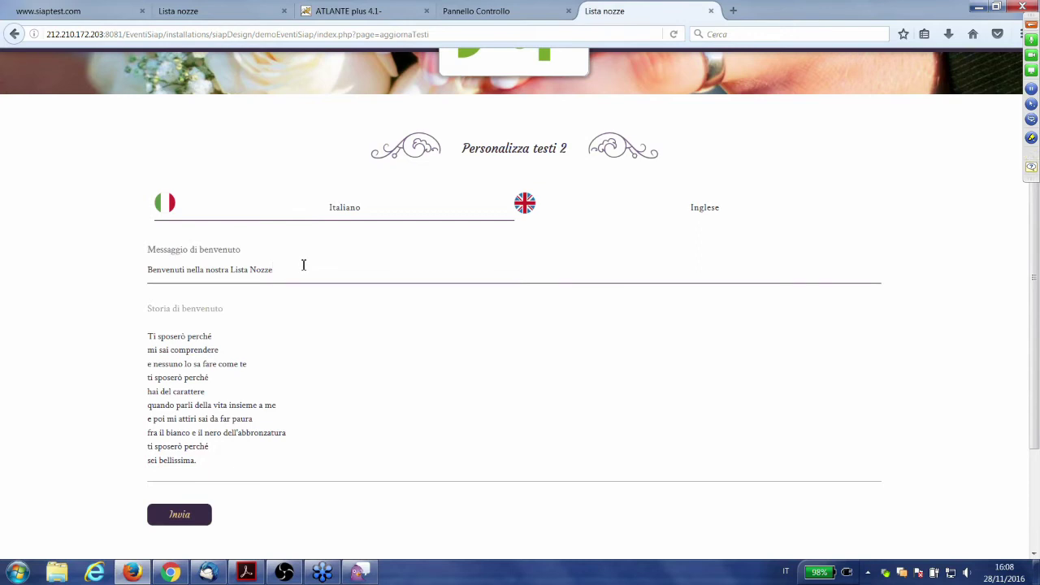
pyautogui.click(251, 358)
pyautogui.scroll(2, 323, 362)
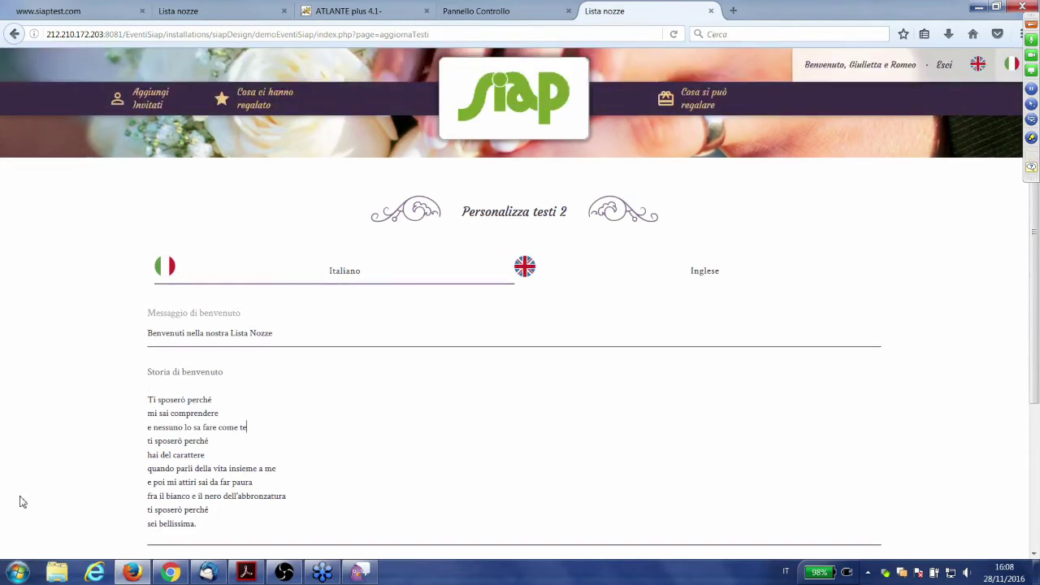
pyautogui.scroll(-2, 128, 418)
pyautogui.click(725, 208)
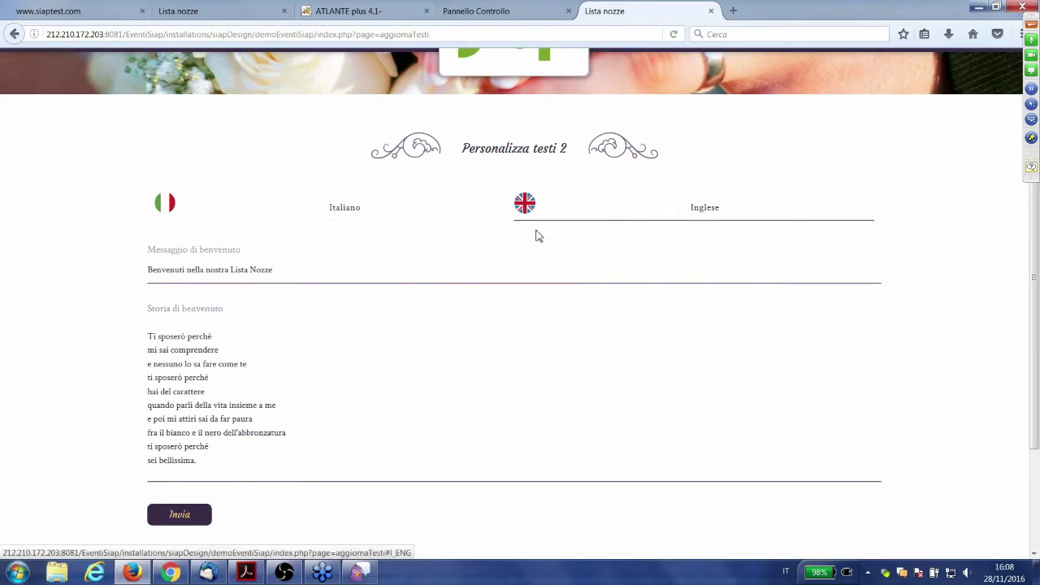
pyautogui.scroll(2, 533, 235)
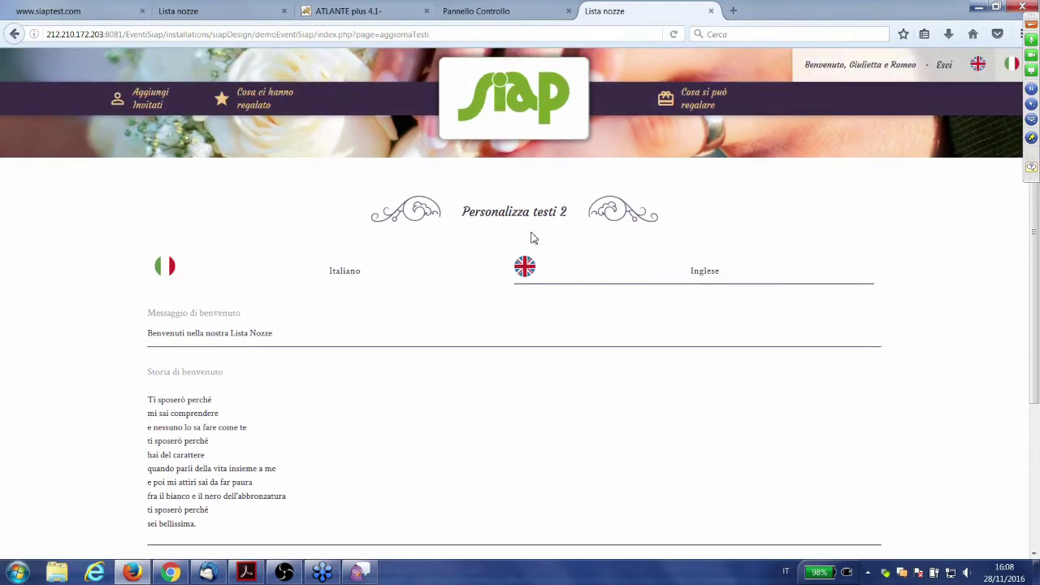
# - Return to Cosa si può regalare and scroll through the four gift cards and their amounts
pyautogui.click(705, 102)
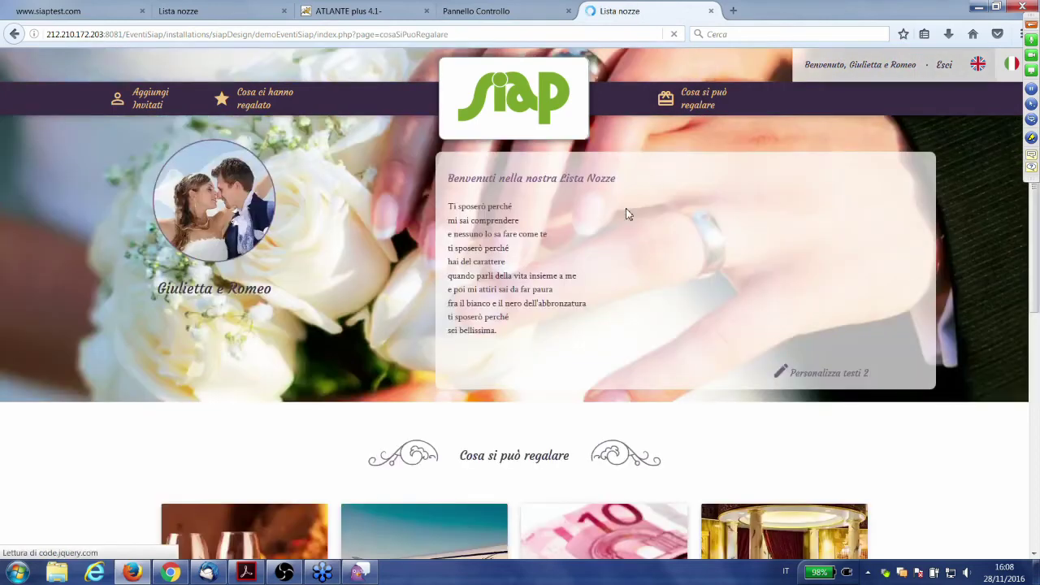
pyautogui.scroll(-1, 628, 213)
pyautogui.scroll(-3, 628, 219)
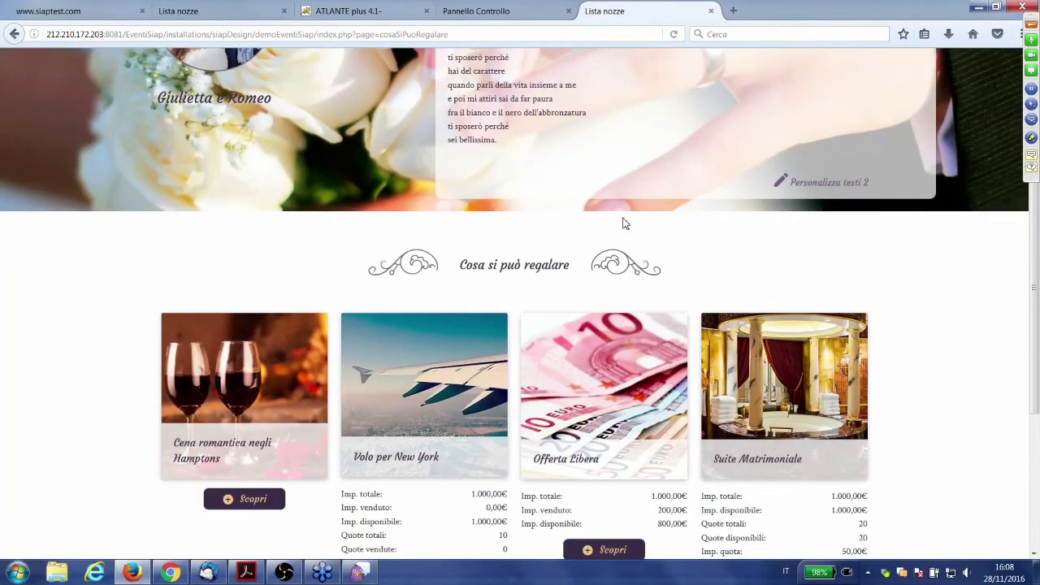
pyautogui.scroll(-1, 626, 224)
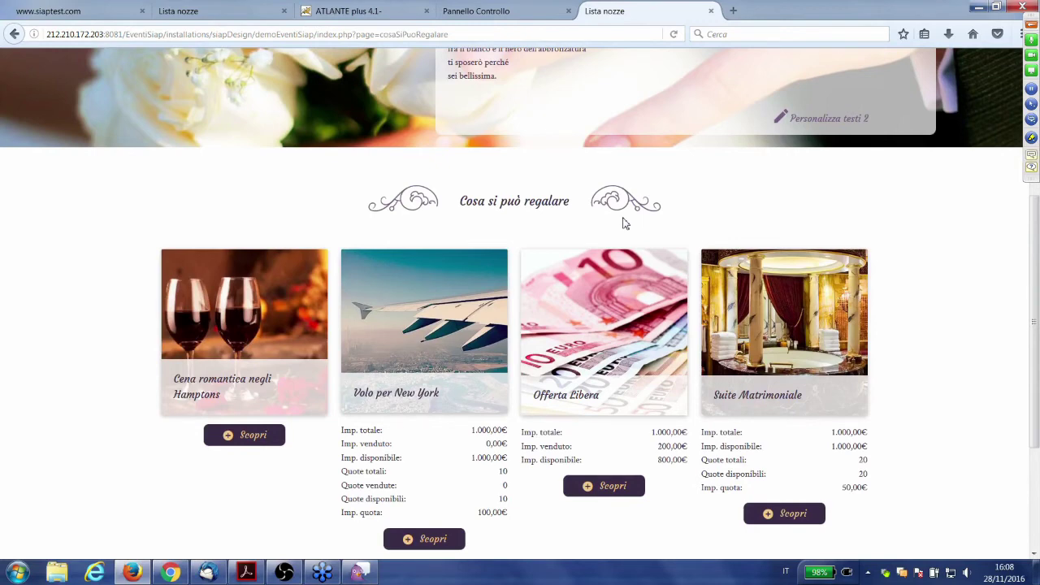
pyautogui.scroll(-2, 624, 224)
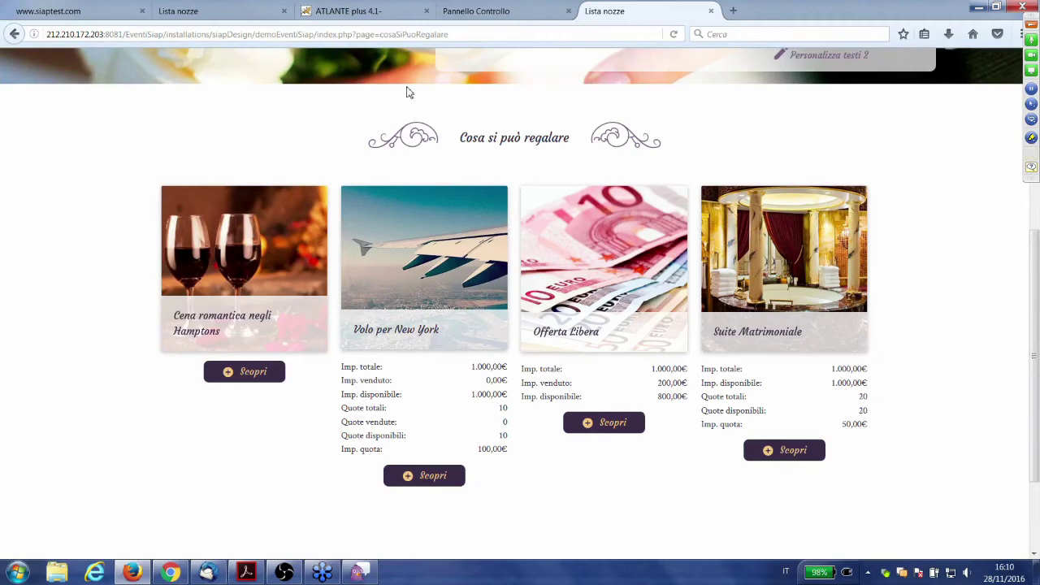
pyautogui.click(388, 12)
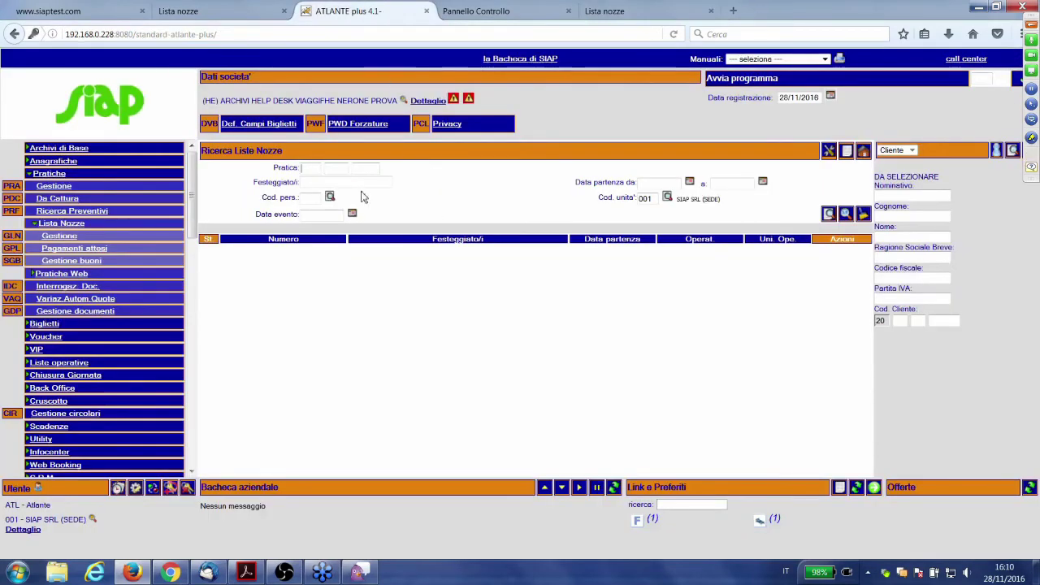
# - Search Ricerca Liste Nozze by the couple's pratica number and open the 3.300,00 event record
pyautogui.click(314, 168)
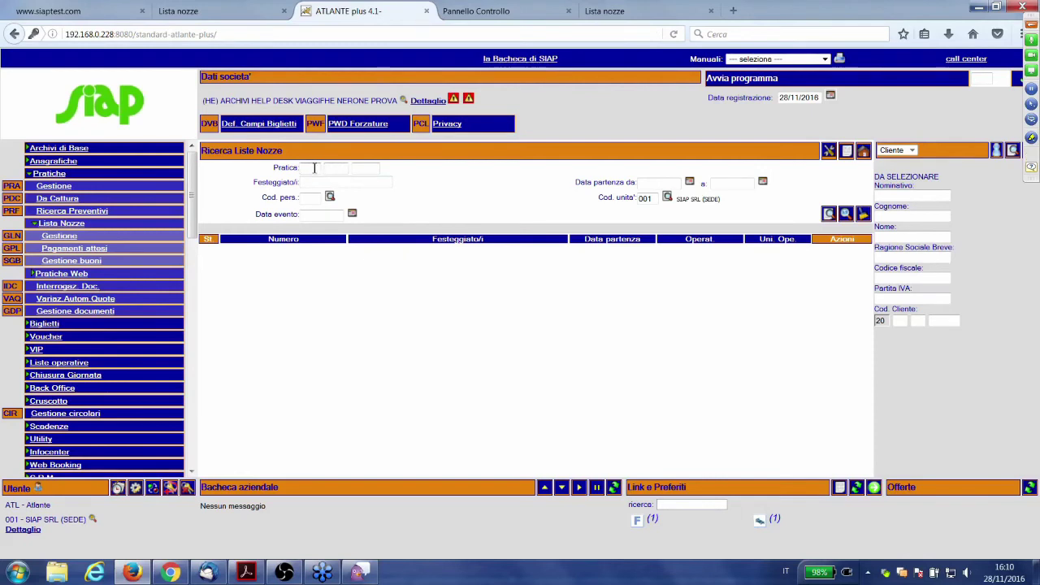
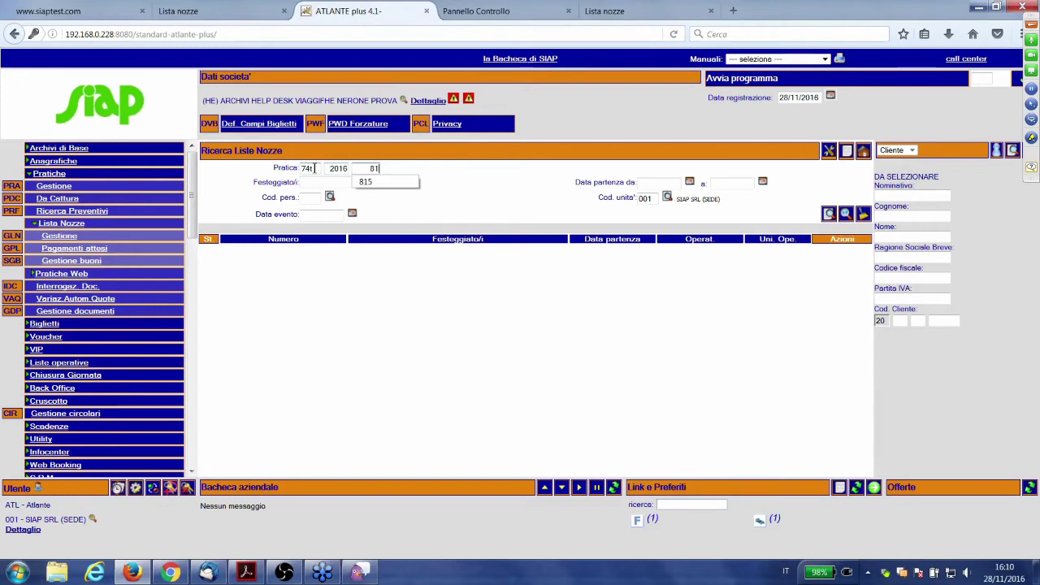
pyautogui.press('Return')
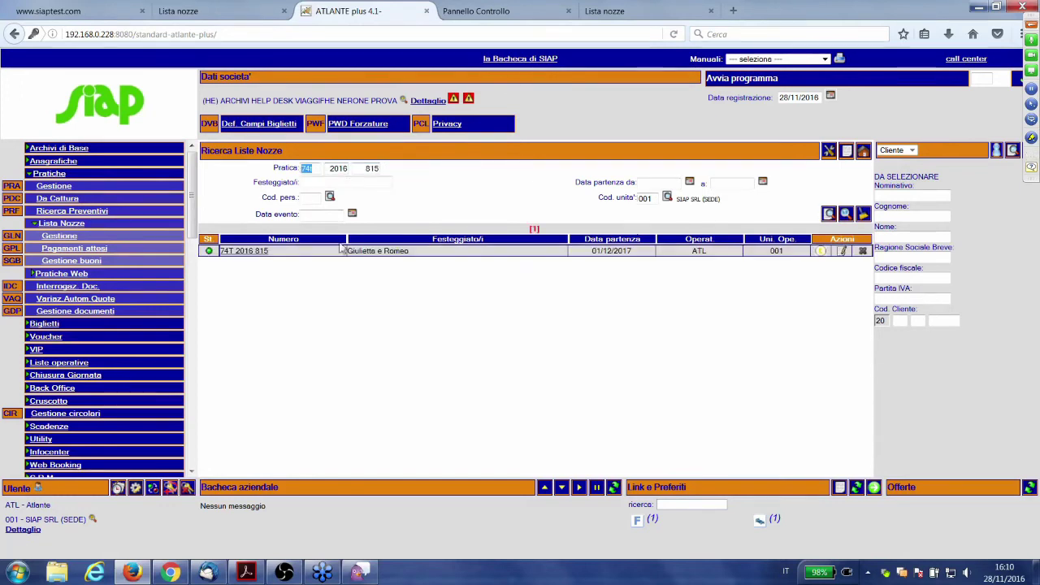
pyautogui.click(256, 259)
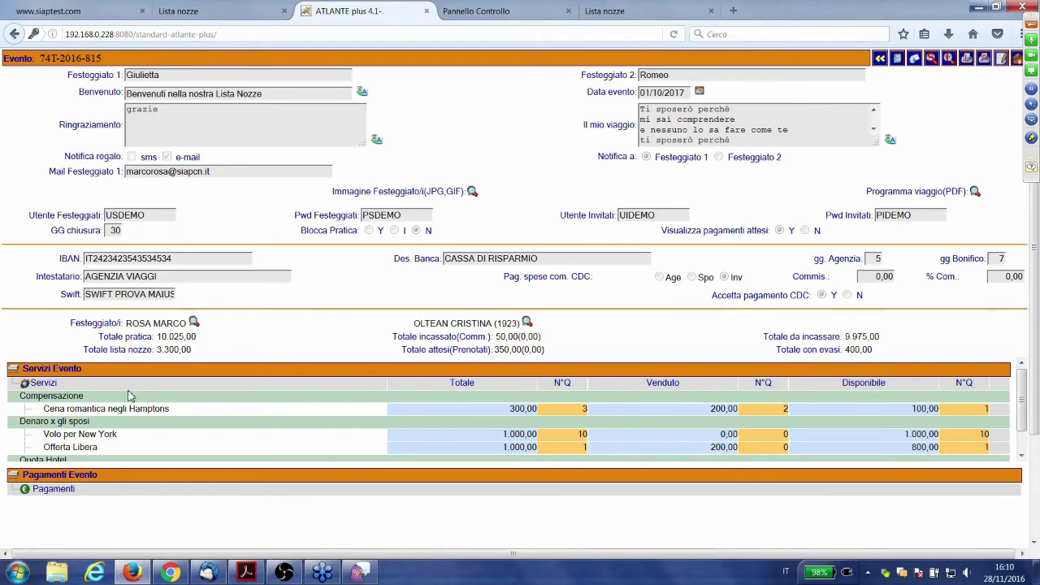
pyautogui.scroll(-1, 103, 396)
pyautogui.scroll(1, 103, 396)
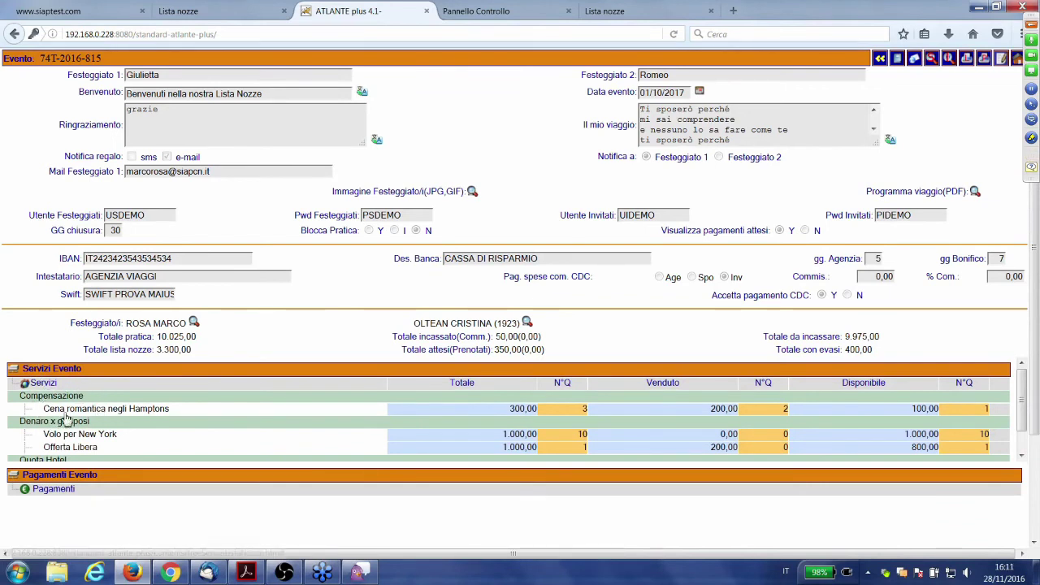
# - Open Cena romantica negli Hamptons, check its 300 total, and compare its wine-glasses image with the public page
pyautogui.click(69, 413)
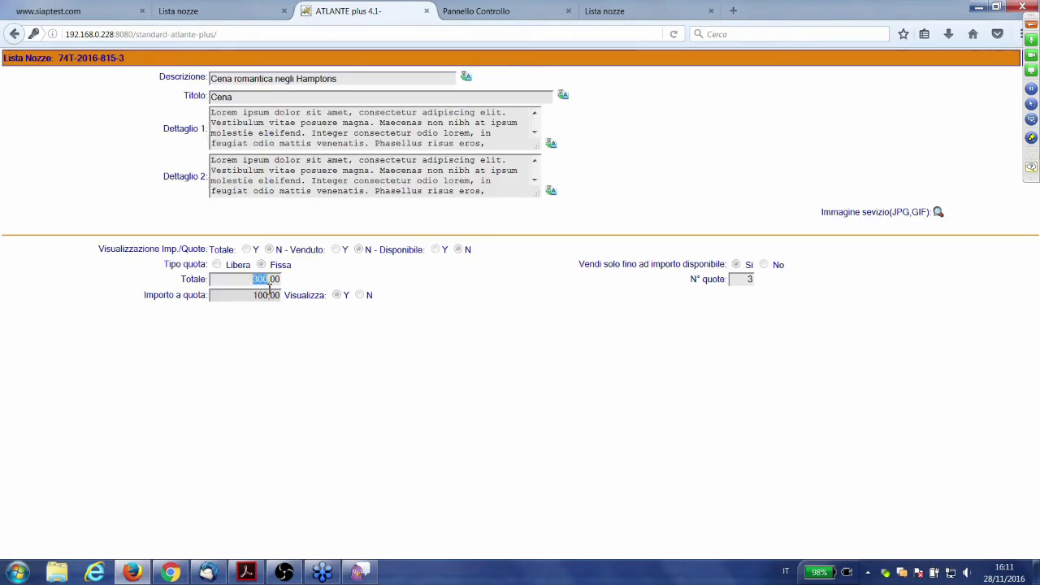
pyautogui.moveTo(252, 280); pyautogui.dragTo(268, 281)
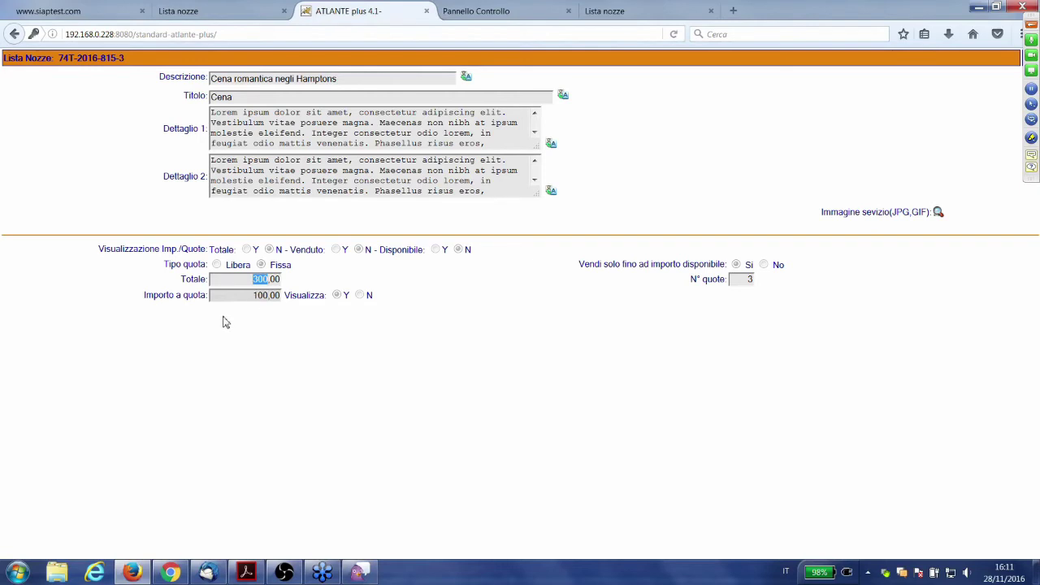
pyautogui.click(231, 277)
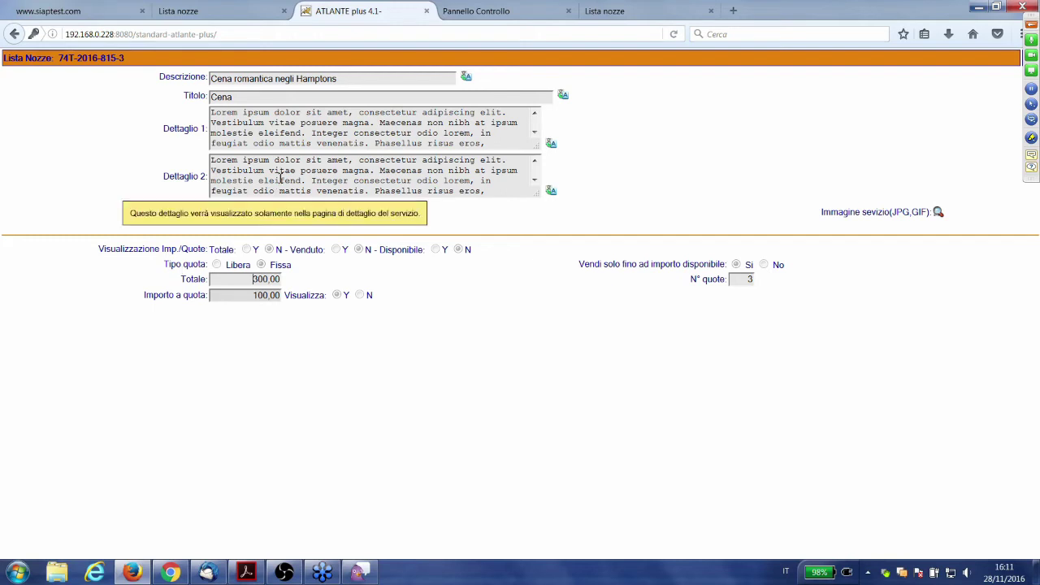
pyautogui.click(938, 212)
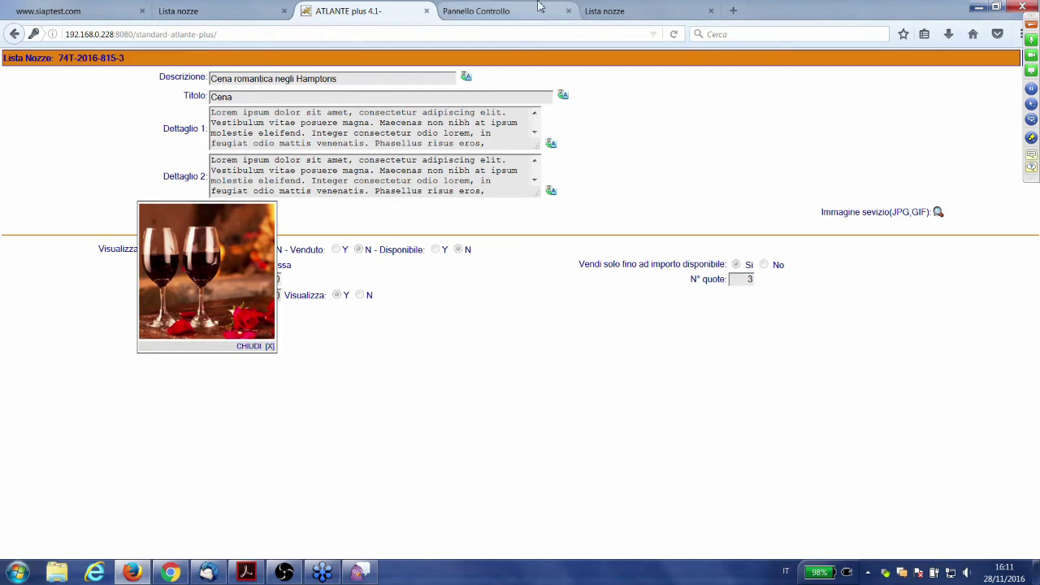
pyautogui.click(602, 10)
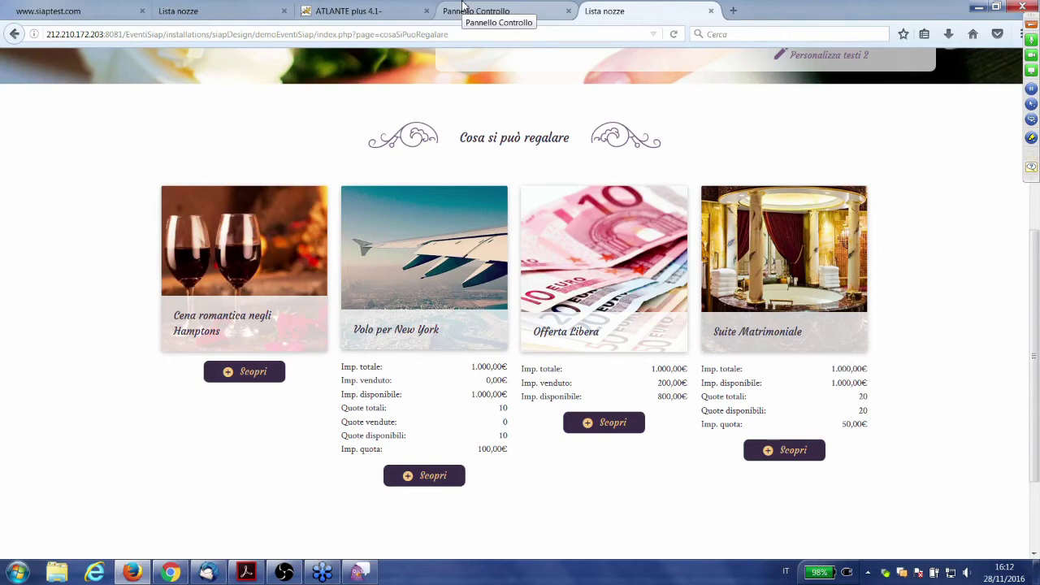
pyautogui.click(323, 12)
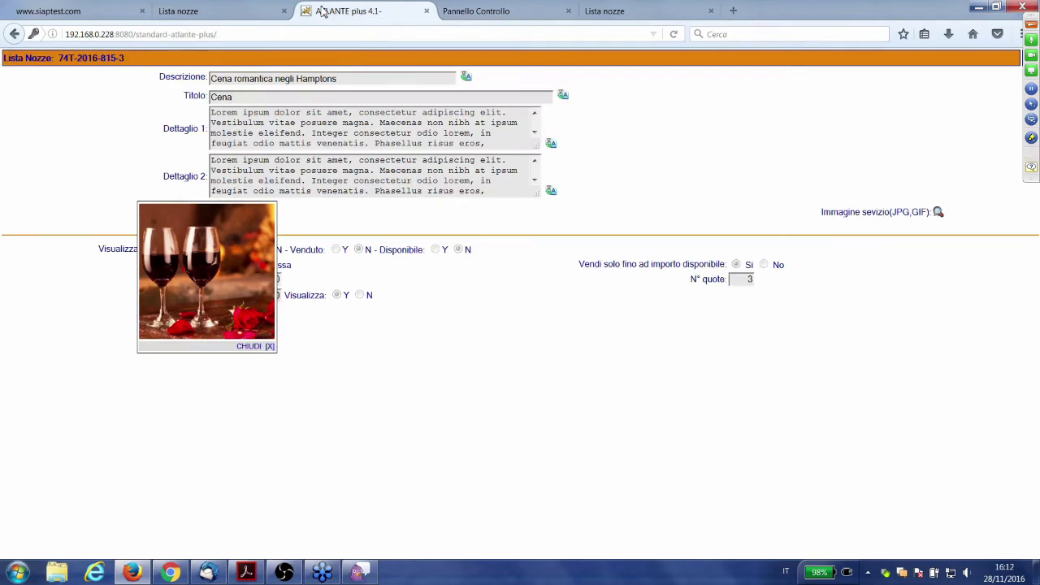